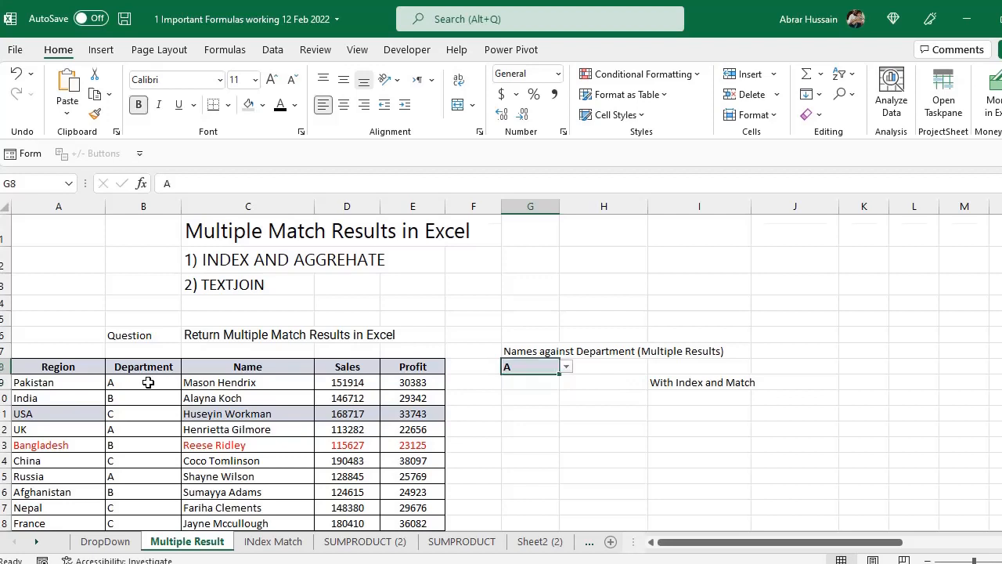
- Review the Department entries in B9:B18 and choose department A from the list in G8
{"action": "scroll", "coordinate": [145, 381], "scroll_direction": "down", "scroll_amount": 2}
{"action": "left_click", "coordinate": [133, 302]}
{"action": "left_click_drag", "start_coordinate": [134, 301], "coordinate": [134, 438]}
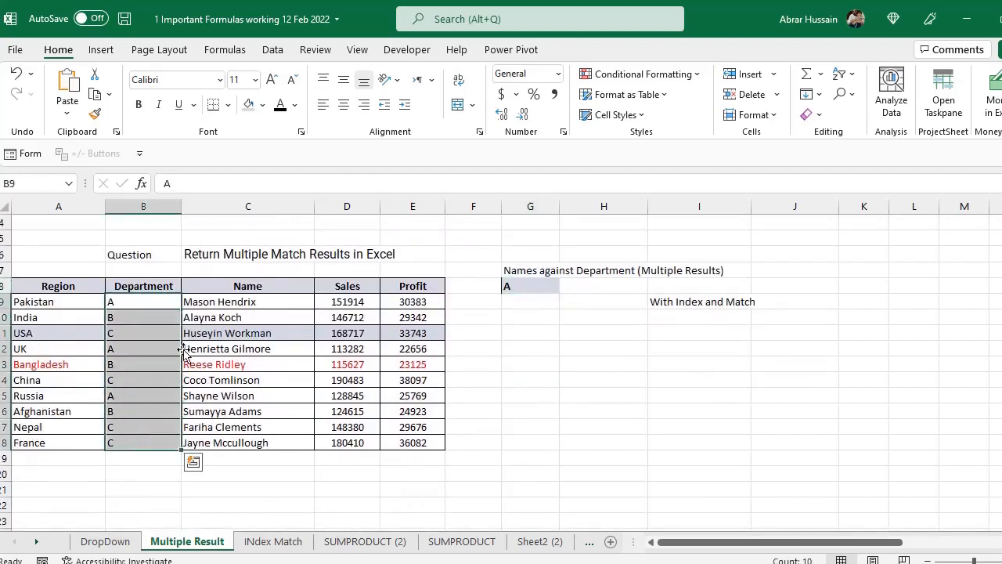
{"action": "left_click", "coordinate": [528, 285]}
{"action": "left_click", "coordinate": [566, 287]}
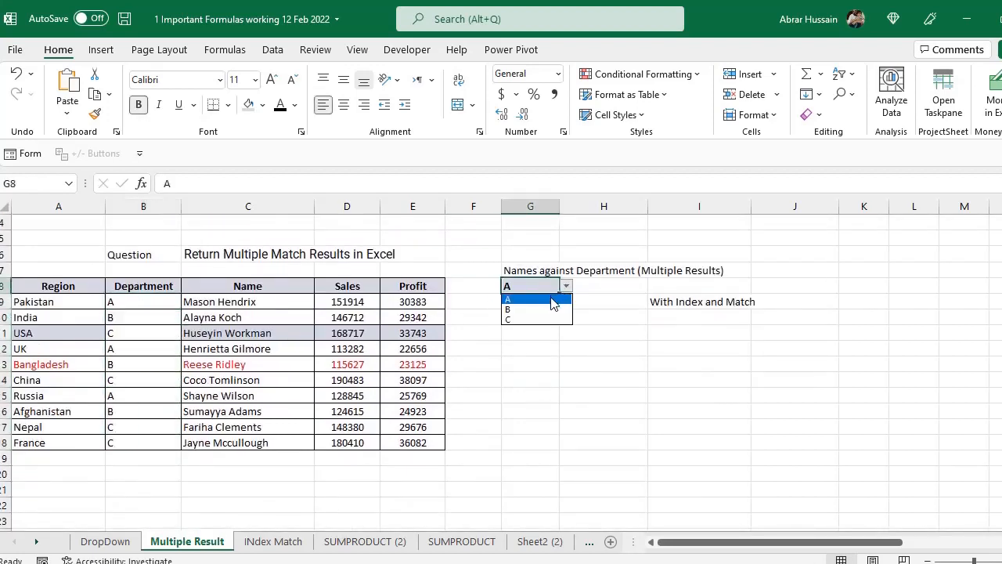
{"action": "left_click", "coordinate": [540, 296]}
{"action": "left_click", "coordinate": [508, 302]}
{"action": "scroll", "coordinate": [552, 327], "scroll_direction": "up", "scroll_amount": 2}
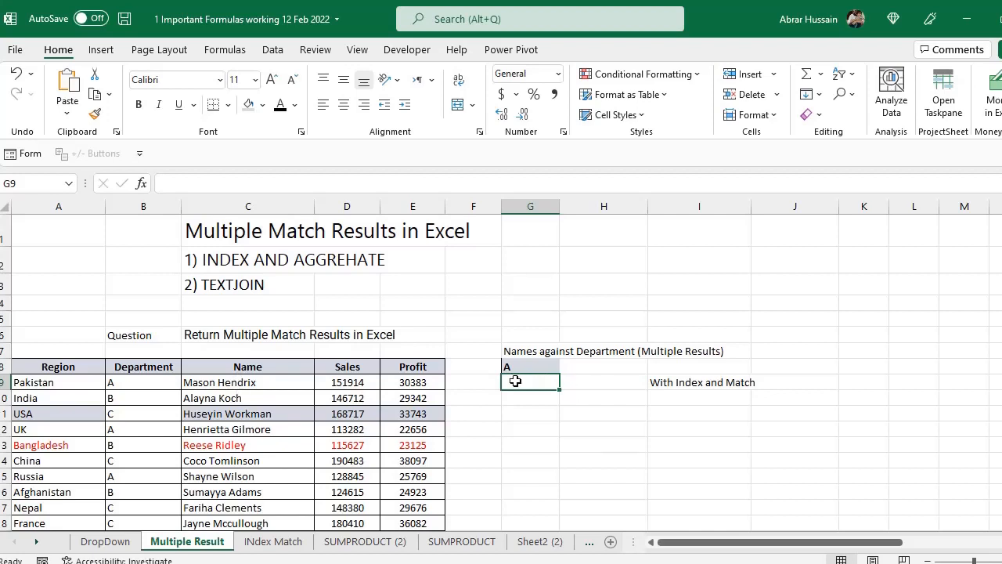
- Examine the department A rows, their matching names in column C and the result range G9:G18
{"action": "scroll", "coordinate": [103, 381], "scroll_direction": "down", "scroll_amount": 2}
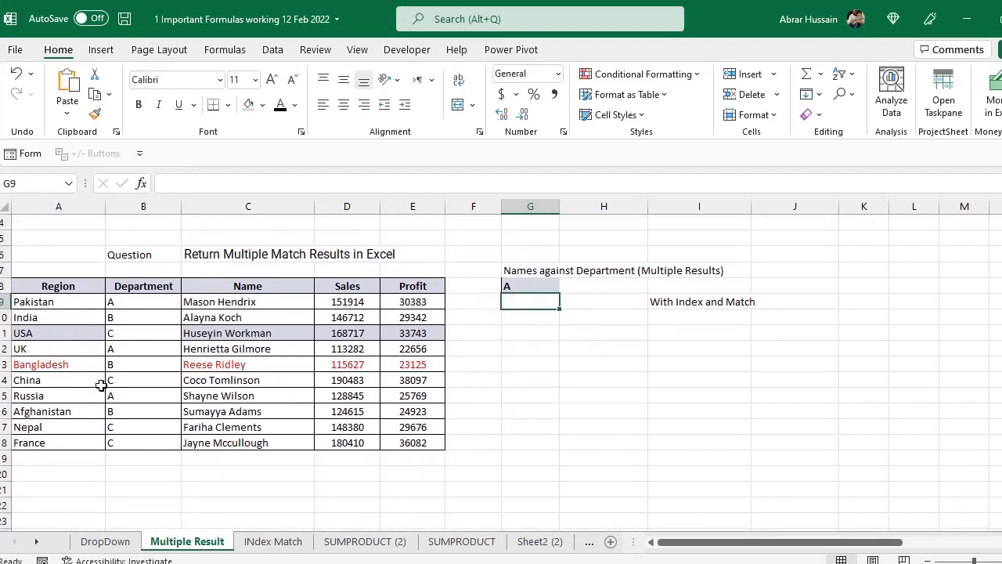
{"action": "left_click", "coordinate": [130, 304]}
{"action": "left_click", "coordinate": [123, 349], "text": "ctrl"}
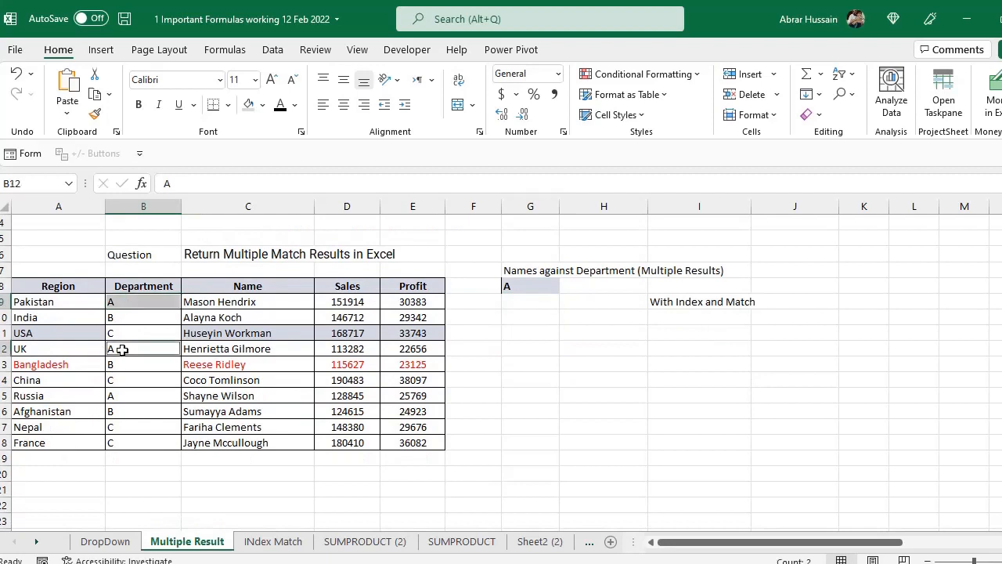
{"action": "left_click", "coordinate": [124, 399], "text": "ctrl"}
{"action": "left_click", "coordinate": [233, 304], "text": "ctrl"}
{"action": "left_click", "coordinate": [222, 350], "text": "ctrl"}
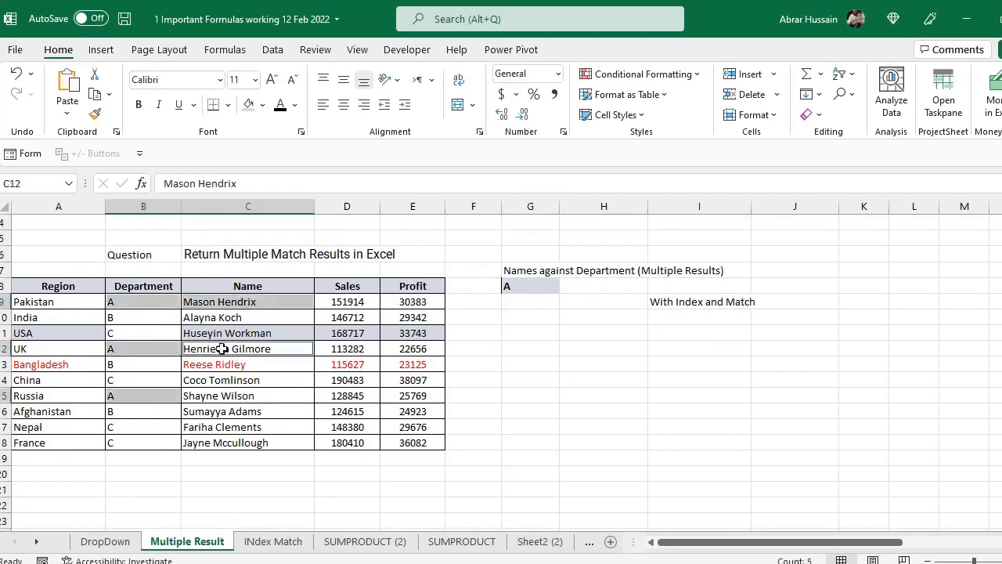
{"action": "left_click", "coordinate": [530, 302]}
{"action": "left_click", "coordinate": [529, 284]}
{"action": "left_click_drag", "start_coordinate": [531, 297], "coordinate": [530, 443]}
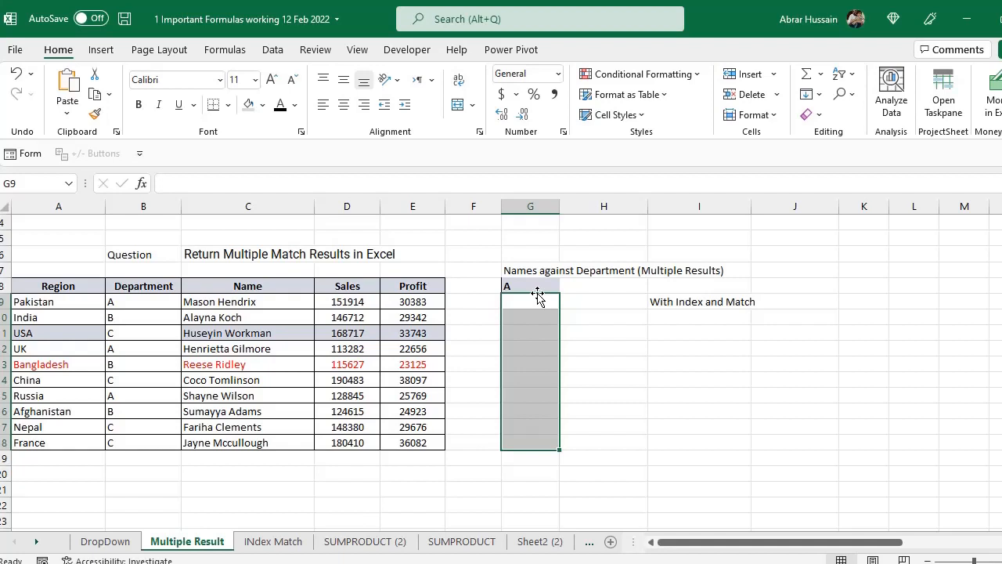
{"action": "left_click", "coordinate": [213, 255]}
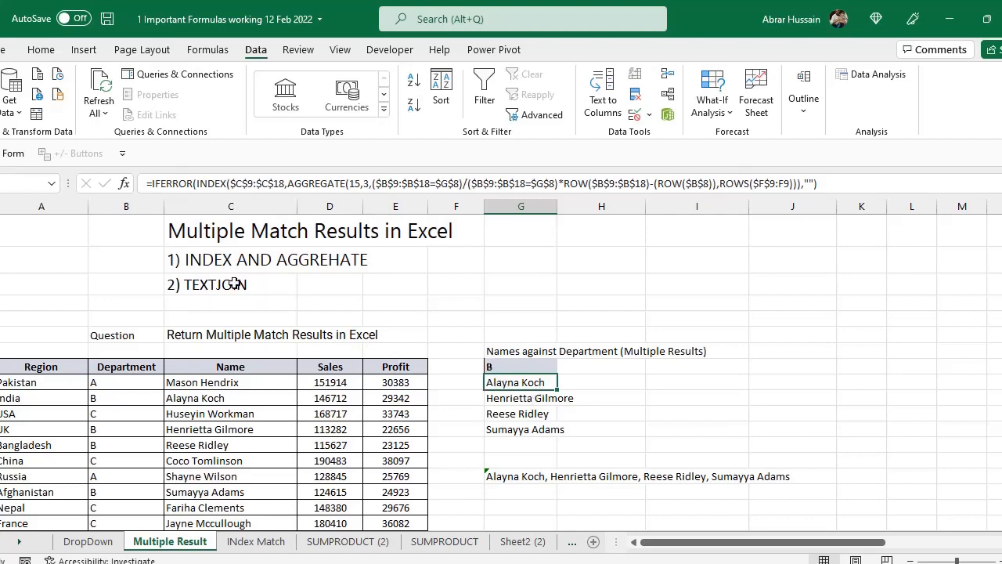
- Review the two method headings in C2:C3 and the finished example's multiple-result list starting at G9
{"action": "left_click", "coordinate": [196, 254]}
{"action": "left_click", "coordinate": [240, 285]}
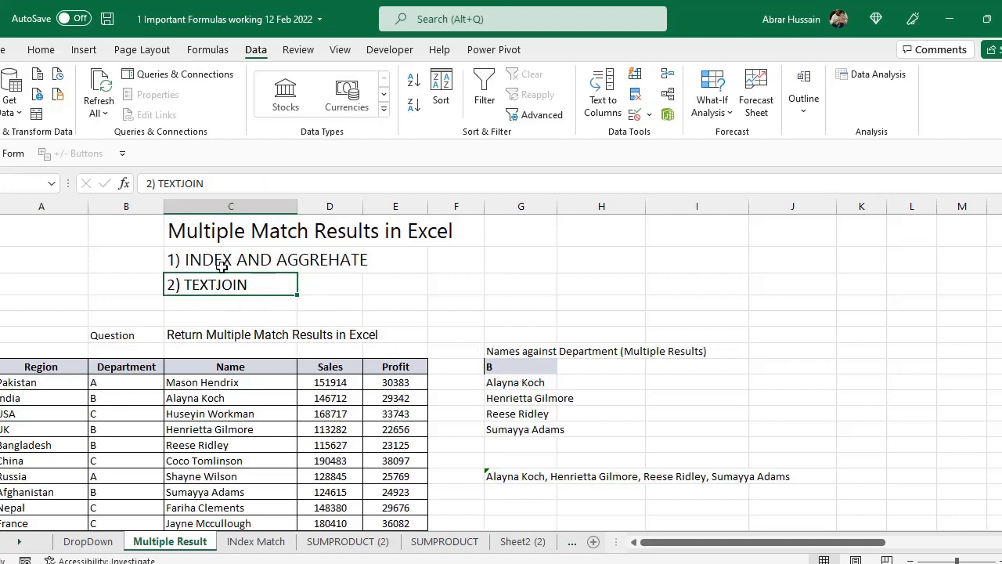
{"action": "left_click_drag", "start_coordinate": [517, 382], "coordinate": [506, 438]}
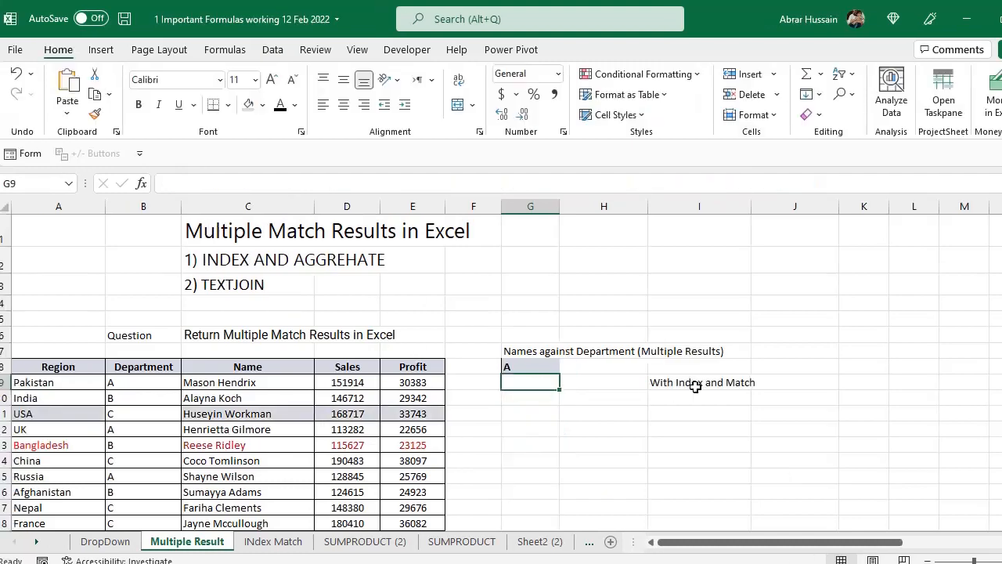
{"action": "scroll", "coordinate": [693, 385], "scroll_direction": "down", "scroll_amount": 2}
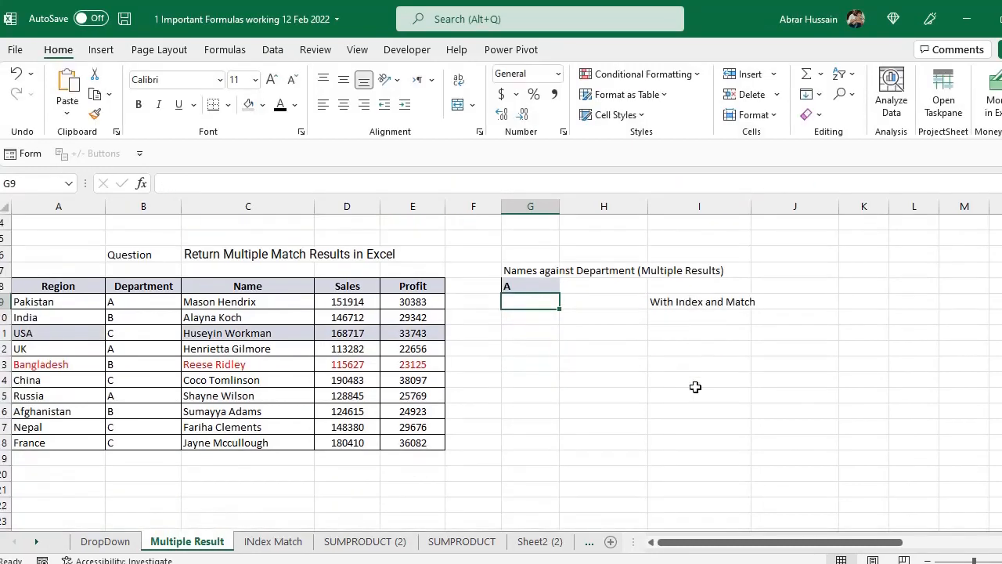
- Begin an INDEX formula in G9 with the Name range C9:C18 as its array
{"action": "type", "text": "=INDEX("}
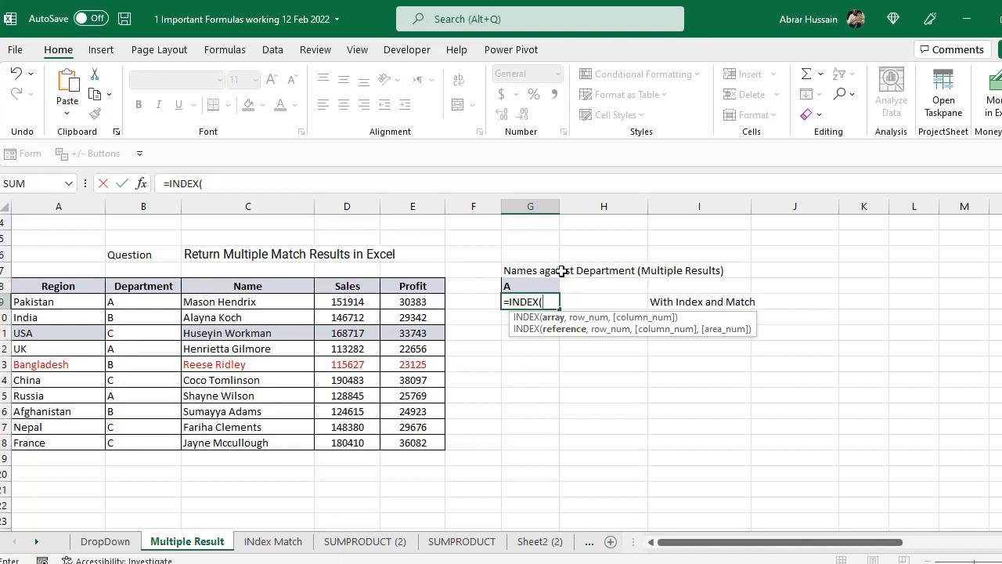
{"action": "left_click", "coordinate": [233, 298]}
{"action": "left_click_drag", "start_coordinate": [233, 299], "coordinate": [233, 441]}
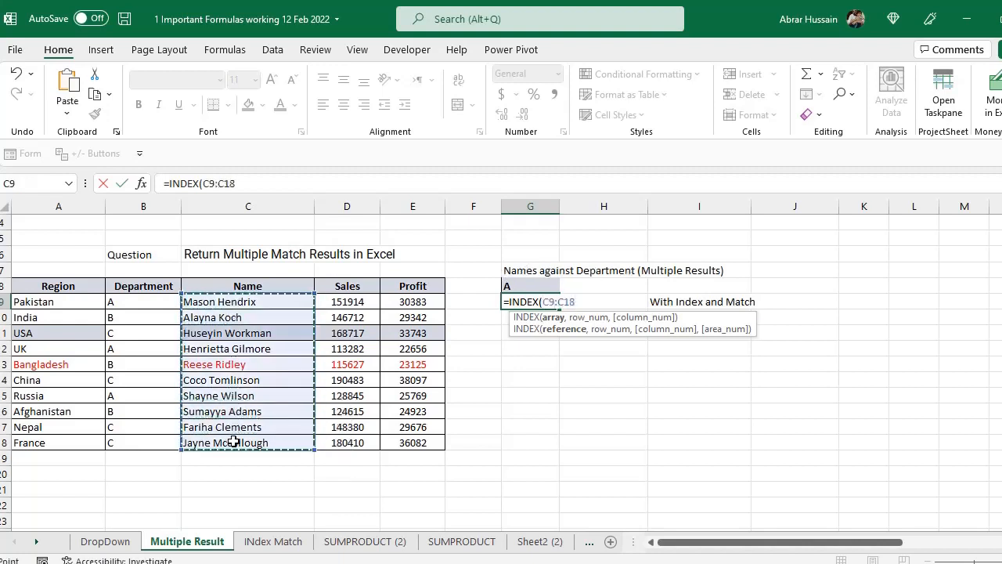
{"action": "type", "text": ","}
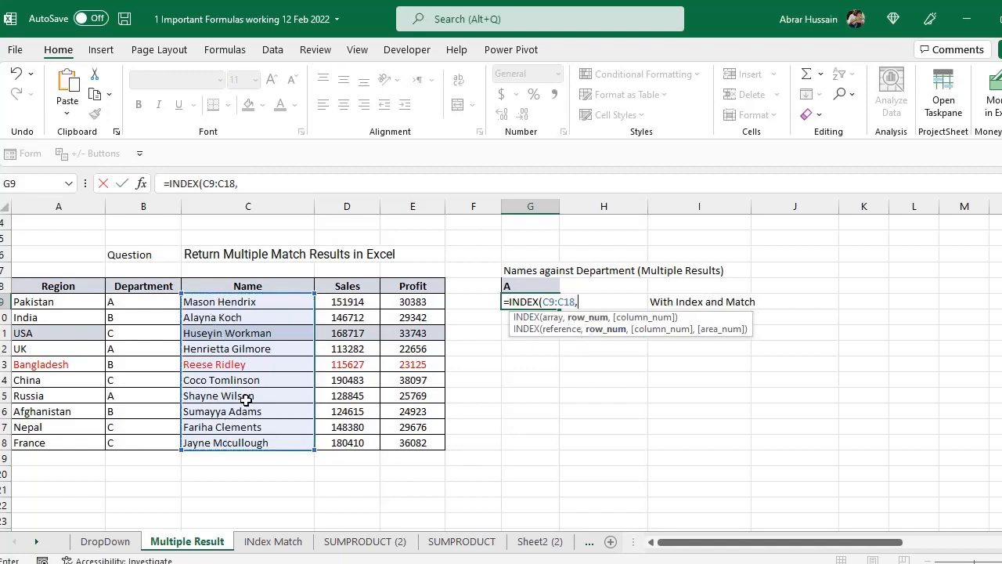
{"action": "type", "text": "MATCH"}
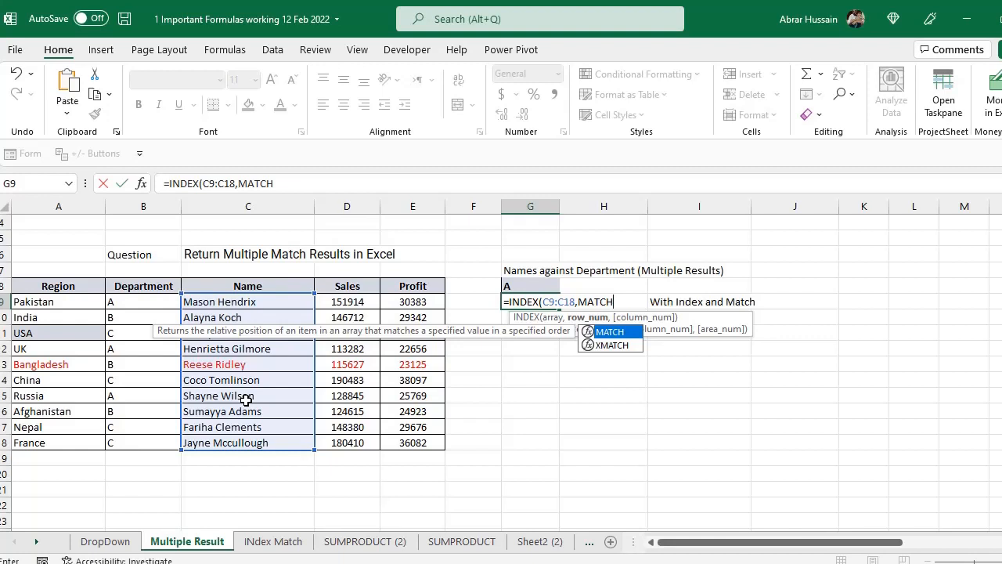
- Complete the formula in G9 as =INDEX(C9:C18,MATCH(G8,B9:B18)), accepting the closing-bracket correction
{"action": "type", "text": "("}
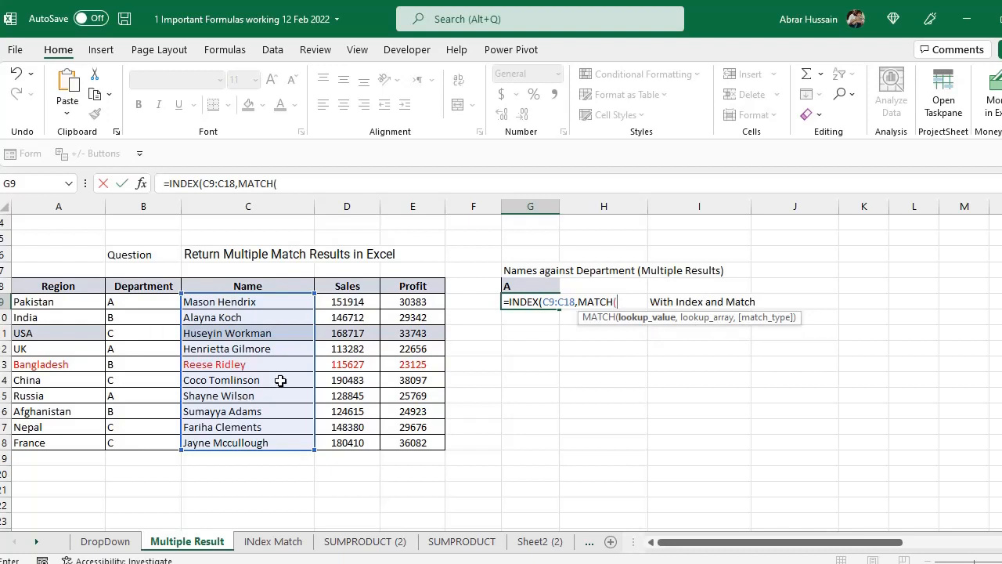
{"action": "left_click", "coordinate": [521, 286]}
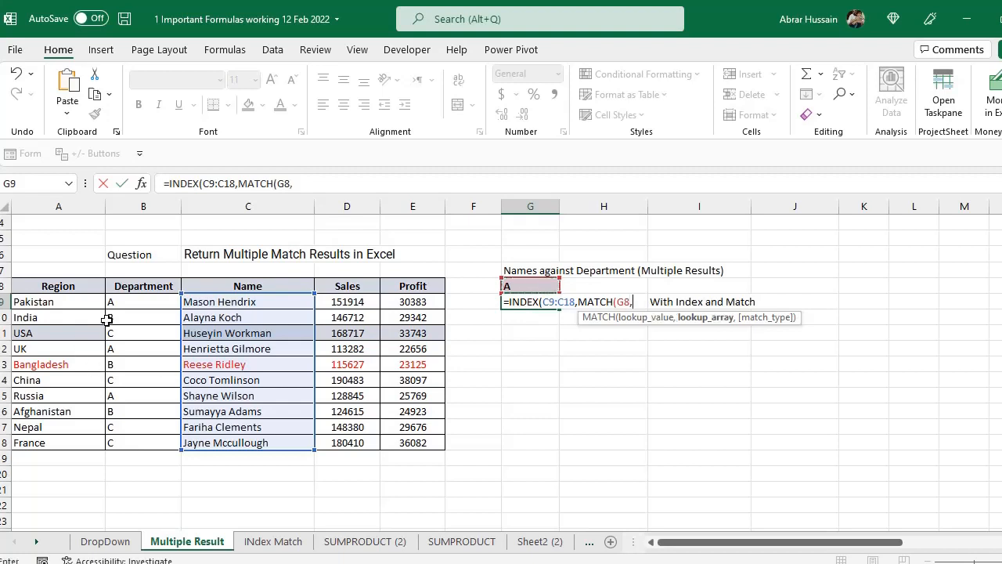
{"action": "type", "text": ","}
{"action": "left_click_drag", "start_coordinate": [132, 302], "coordinate": [132, 439]}
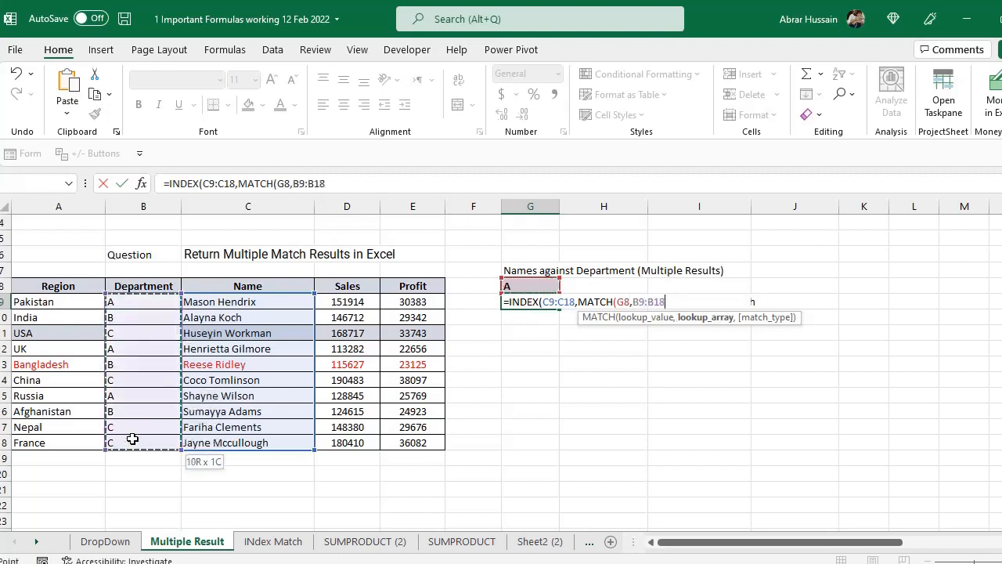
{"action": "key", "text": "Return"}
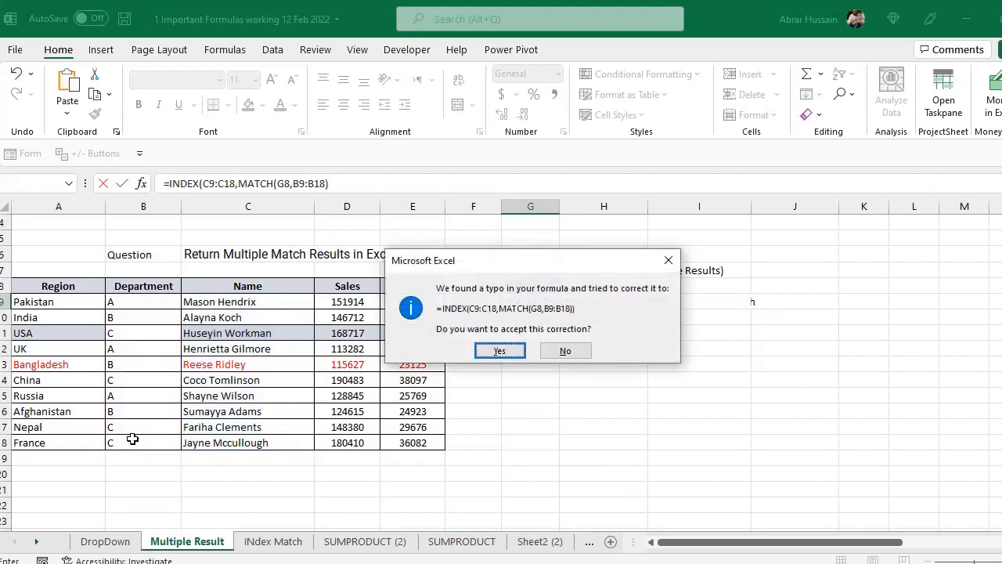
{"action": "key", "text": "Return"}
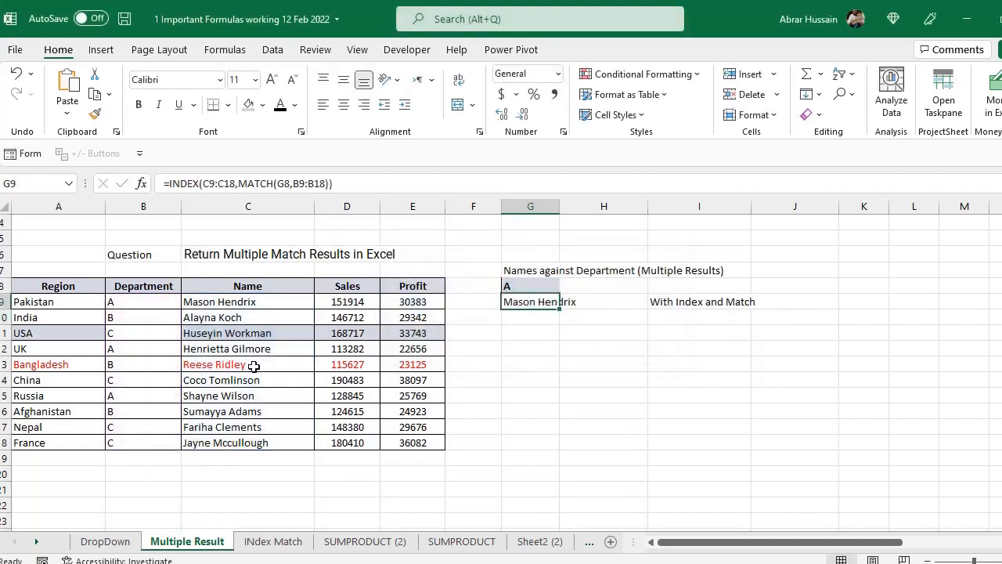
- Compare the INDEX and MATCH result in G9 with the department A rows in the table
{"action": "left_click", "coordinate": [515, 283]}
{"action": "left_click", "coordinate": [539, 305]}
{"action": "left_click", "coordinate": [222, 304]}
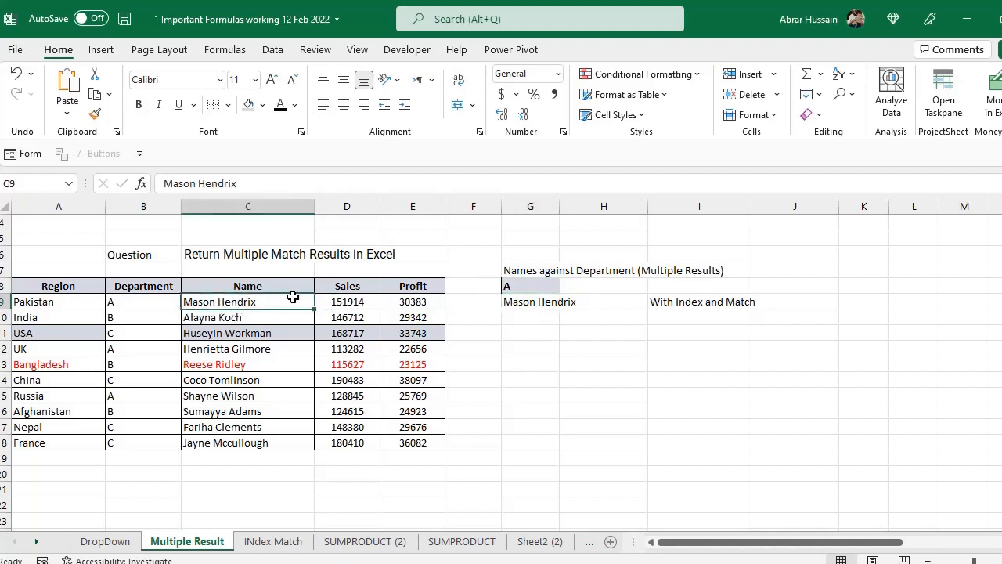
{"action": "left_click", "coordinate": [144, 302]}
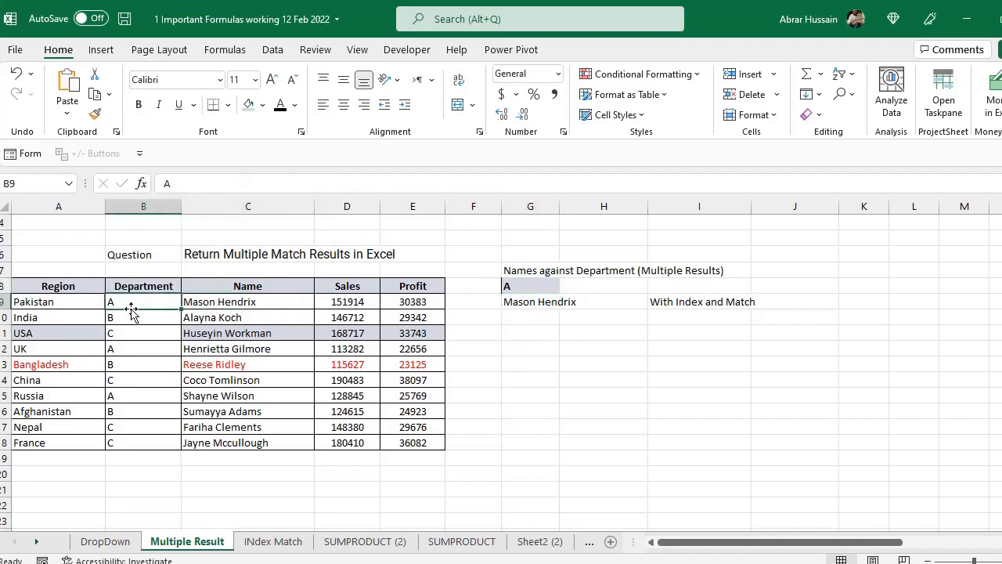
{"action": "left_click", "coordinate": [130, 348]}
- Highlight the names in C12 and C15 with the current fill colour
{"action": "left_click", "coordinate": [224, 348]}
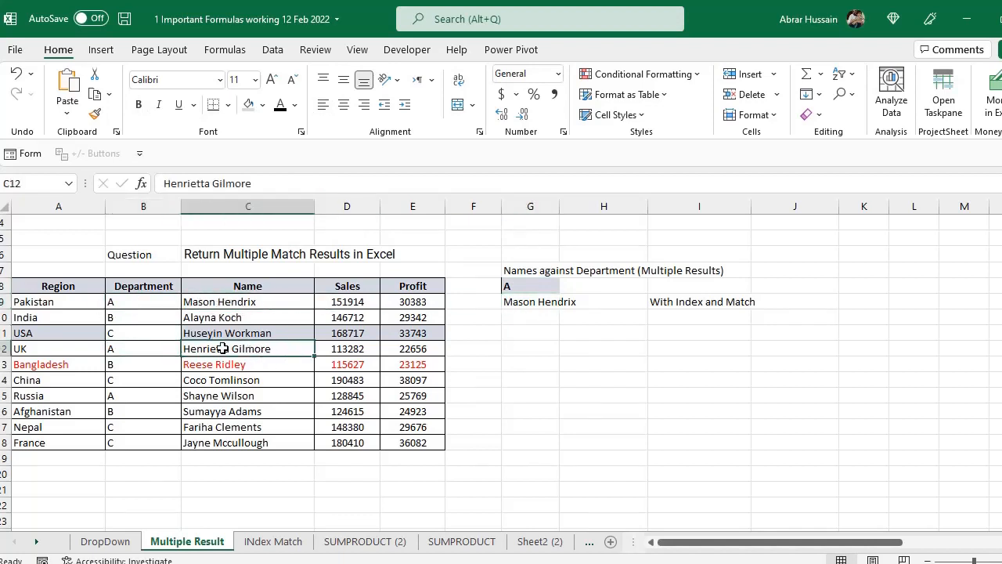
{"action": "left_click", "coordinate": [216, 394], "text": "ctrl"}
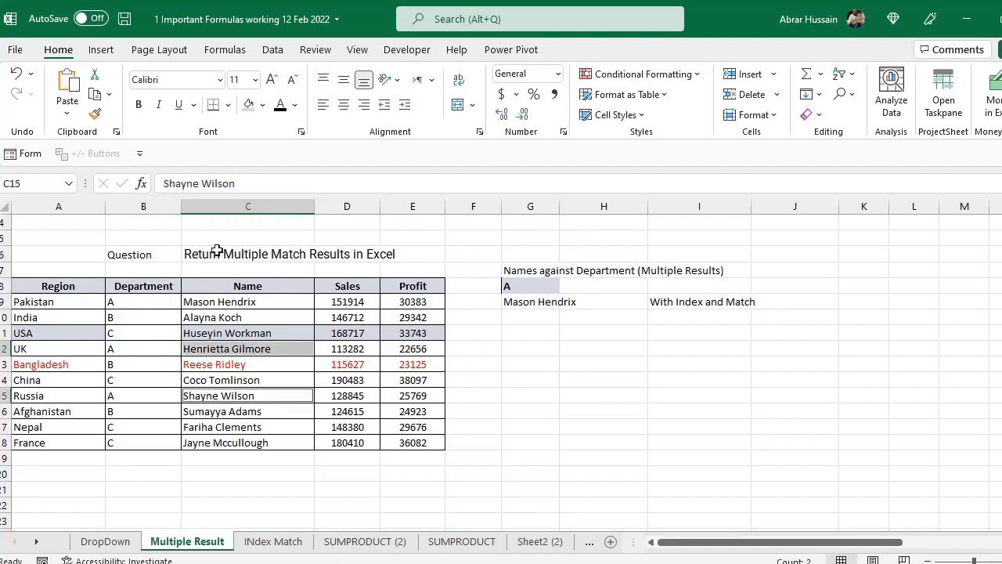
{"action": "left_click", "coordinate": [246, 105]}
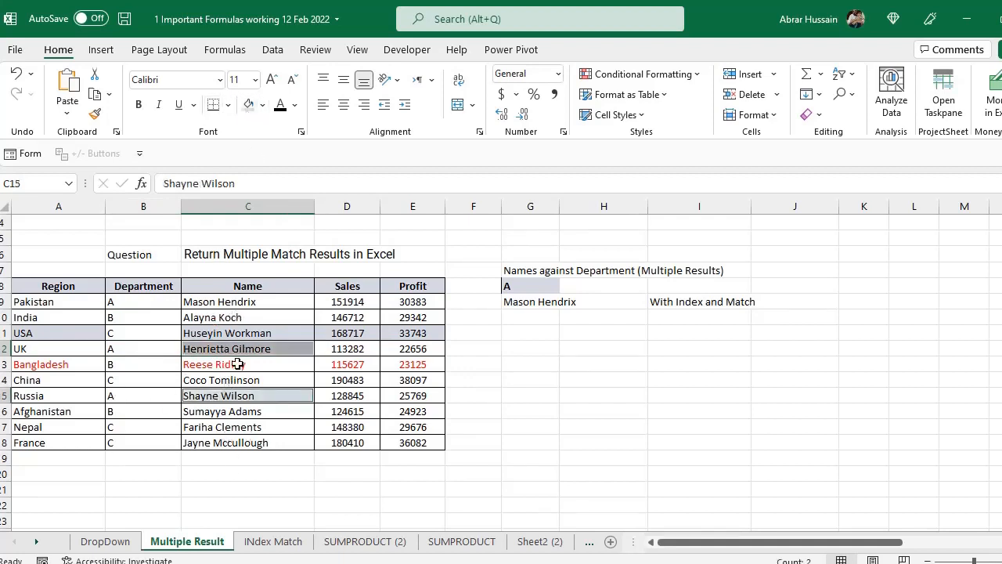
- Remove the fill from the table range A9:E18 and set its font colour to black
{"action": "left_click_drag", "start_coordinate": [52, 303], "coordinate": [443, 448]}
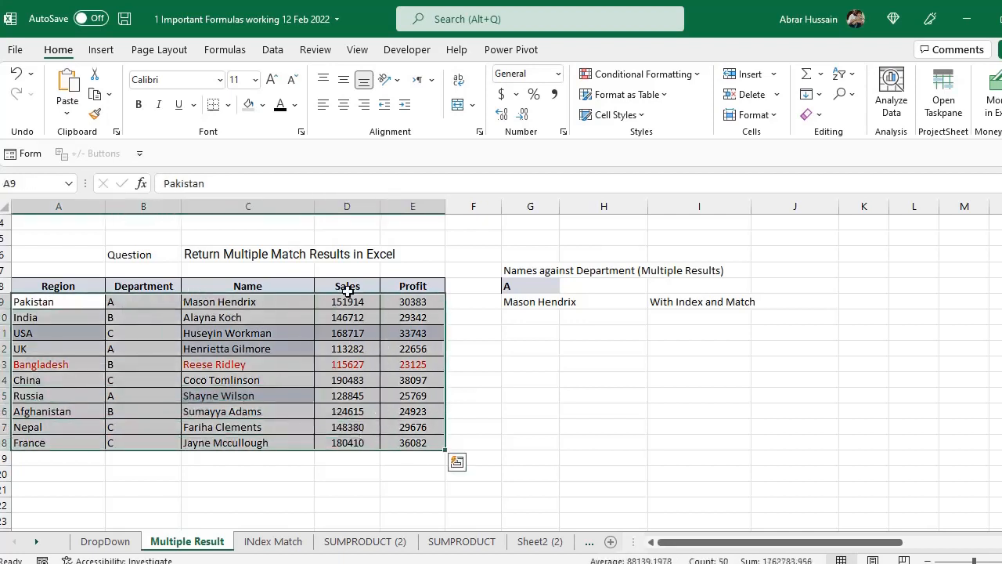
{"action": "left_click", "coordinate": [263, 105]}
{"action": "left_click", "coordinate": [270, 277]}
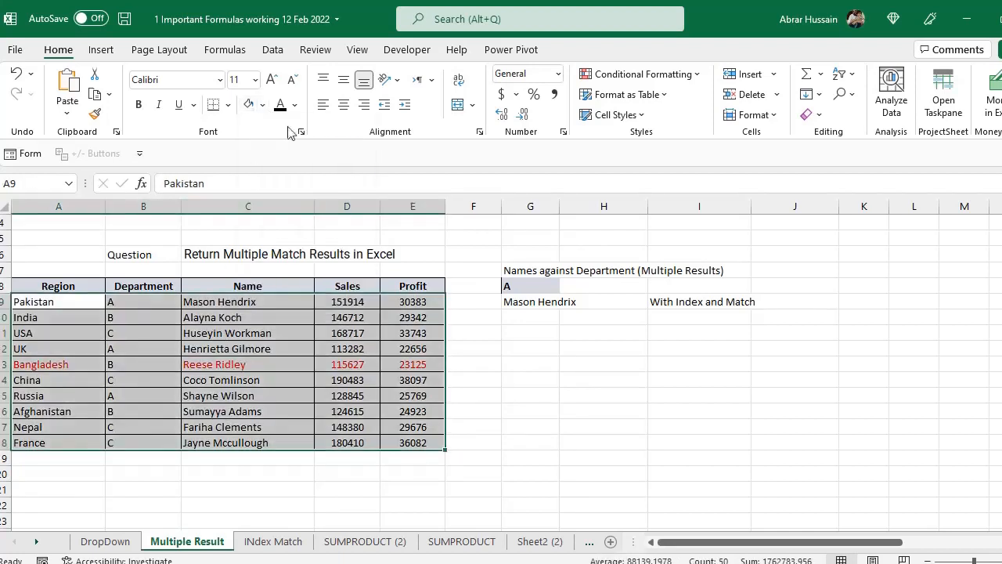
{"action": "left_click", "coordinate": [279, 105]}
{"action": "left_click", "coordinate": [254, 394]}
- Replace the MATCH part of G9's formula with row number 1, giving =INDEX(C9:C18,1)
{"action": "left_click", "coordinate": [523, 305]}
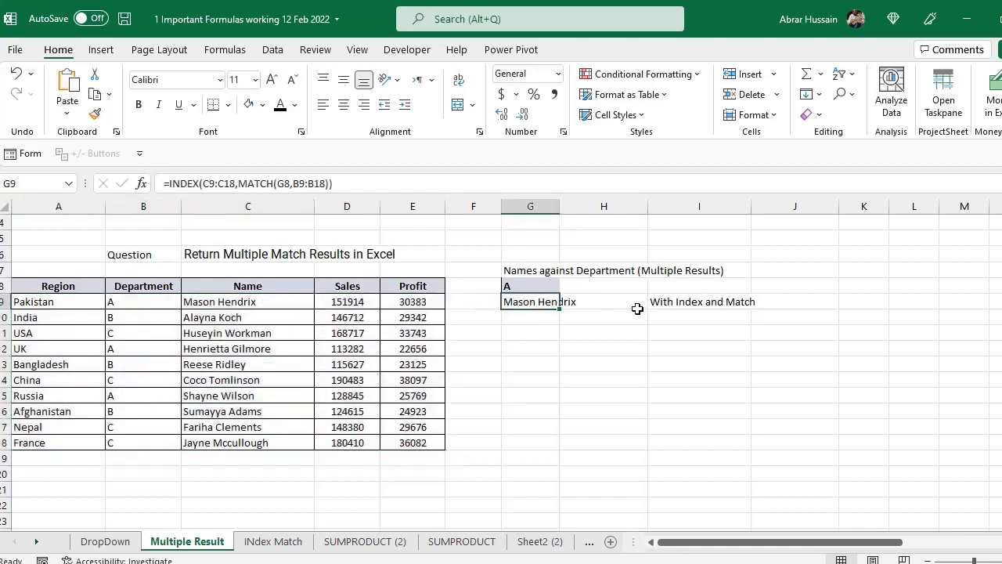
{"action": "key", "text": "F2"}
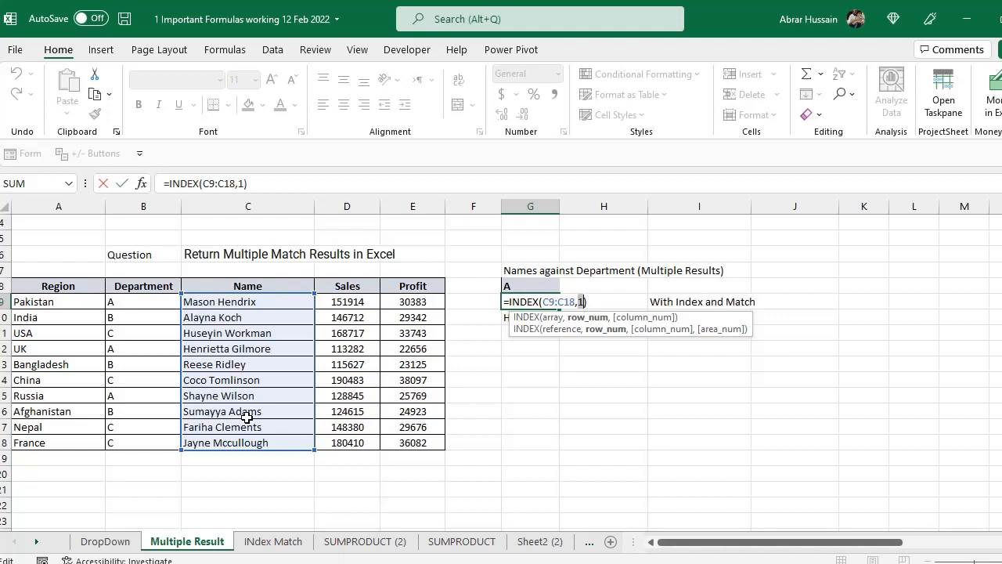
{"action": "key", "text": "ctrl+Return"}
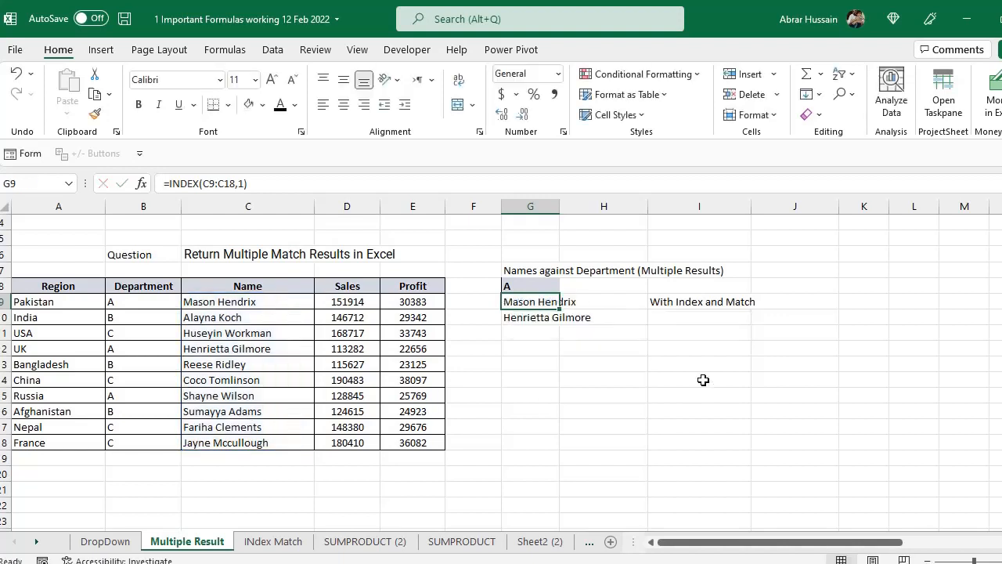
- Replace G9's formula with =FILTER(C9:C18,B9:B18=G8) to return every name in the selected department
{"action": "key", "text": "shift+Down"}
{"action": "type", "text": "=FIL"}
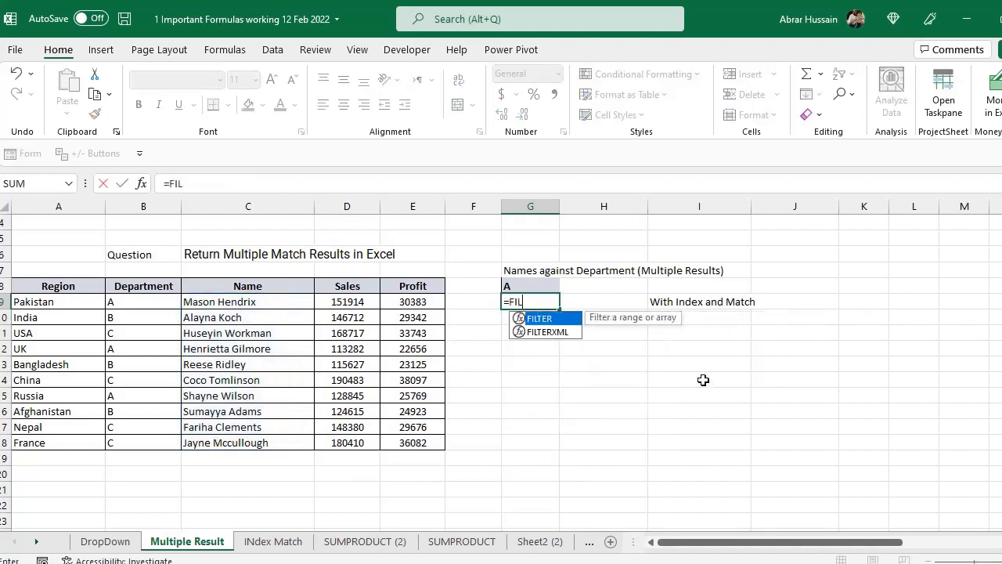
{"action": "type", "text": "TER("}
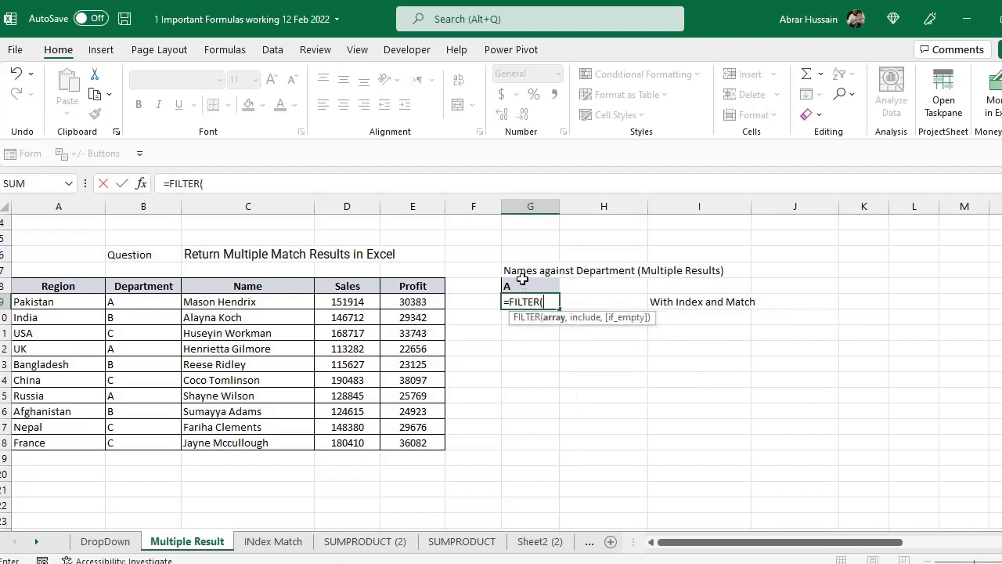
{"action": "left_click_drag", "start_coordinate": [249, 301], "coordinate": [247, 443]}
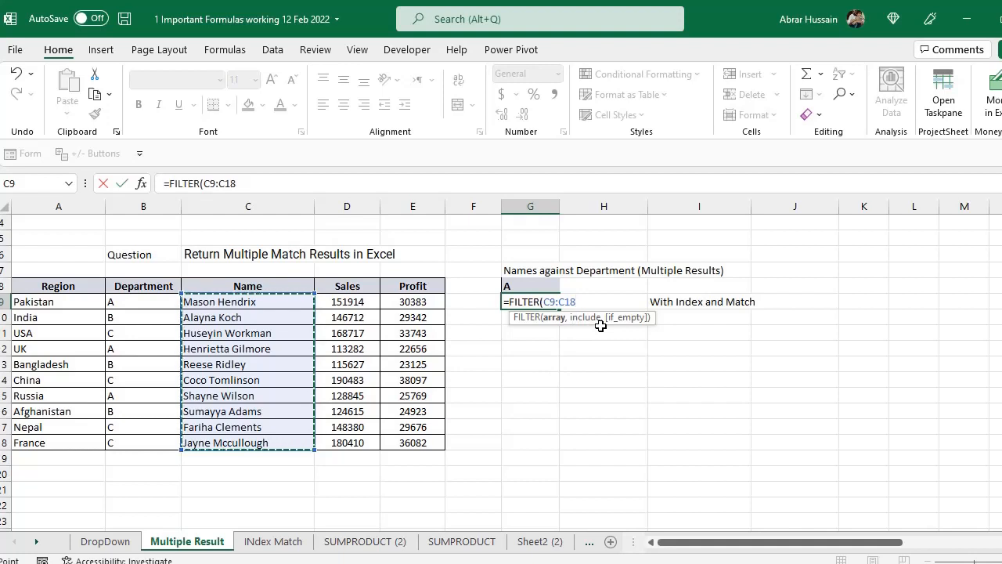
{"action": "type", "text": ","}
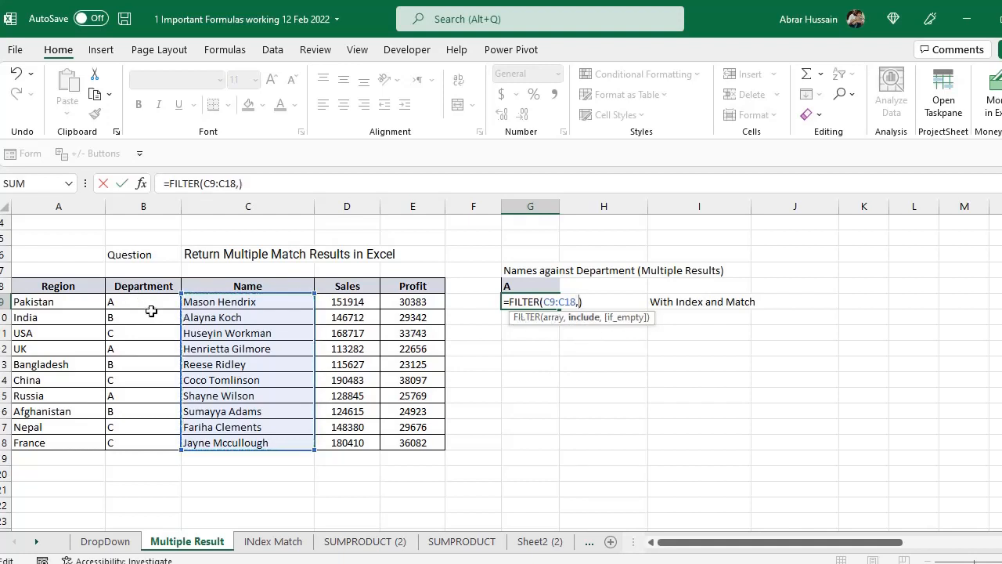
{"action": "left_click_drag", "start_coordinate": [137, 302], "coordinate": [135, 442]}
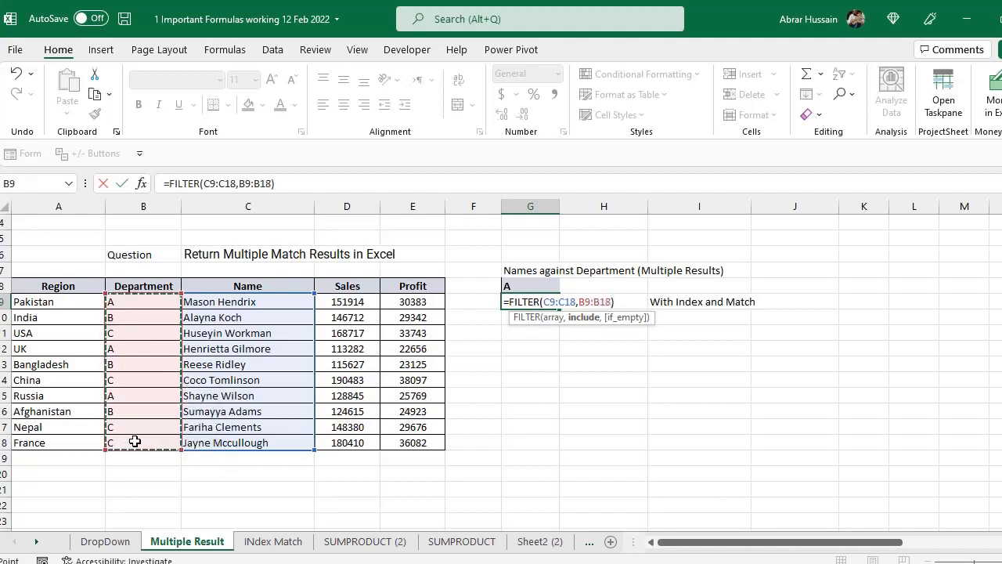
{"action": "type", "text": "="}
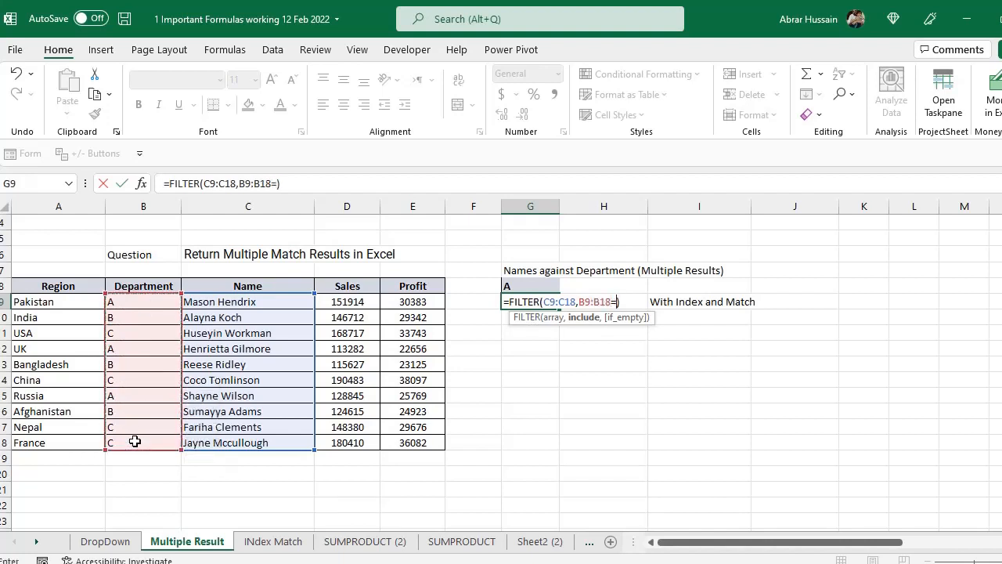
{"action": "left_click", "coordinate": [512, 285]}
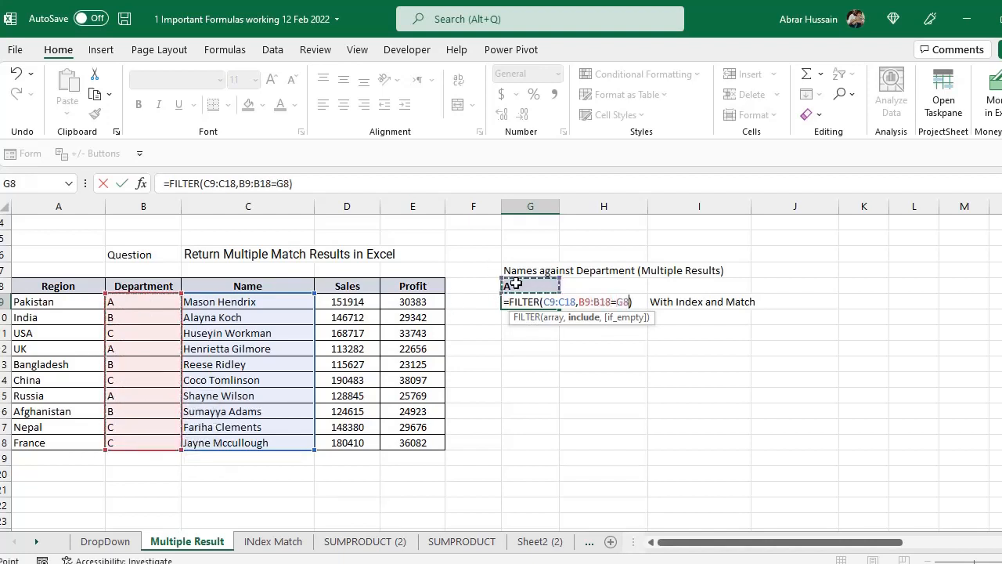
{"action": "type", "text": ")"}
{"action": "key", "text": "Return"}
{"action": "key", "text": "Up"}
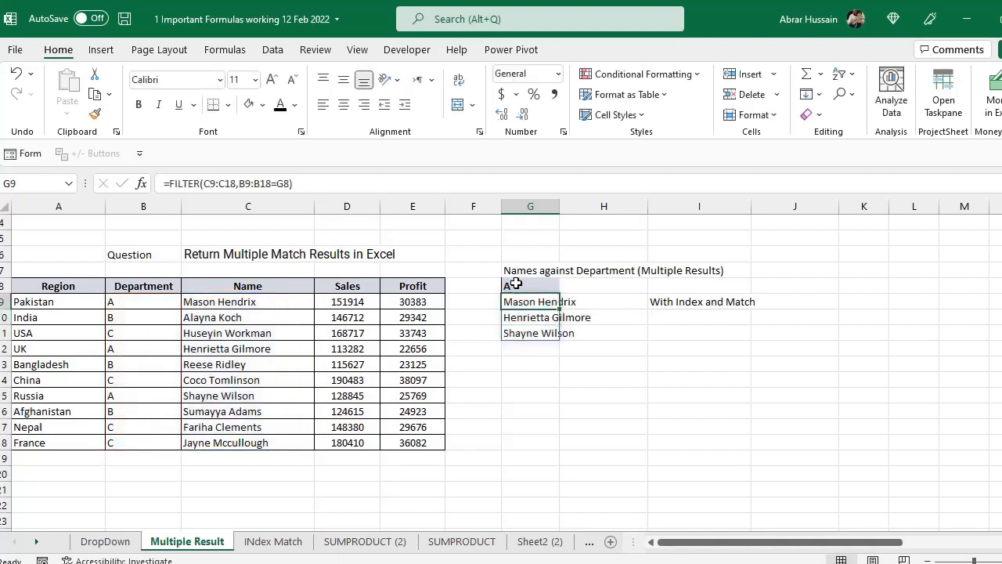
- Compare the names returned by FILTER from G9 down with the department A rows in the table
{"action": "left_click", "coordinate": [515, 283]}
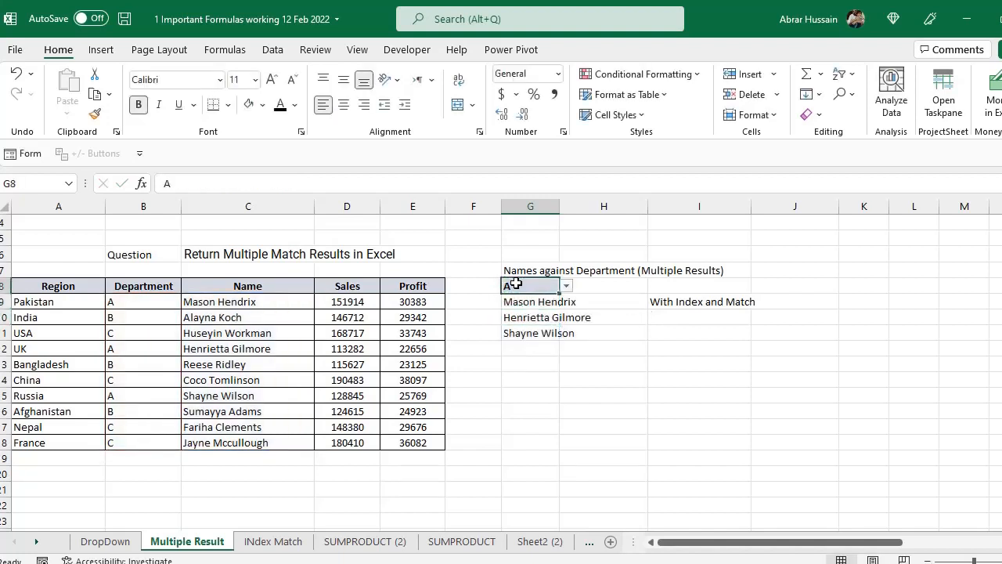
{"action": "key", "text": "Down"}
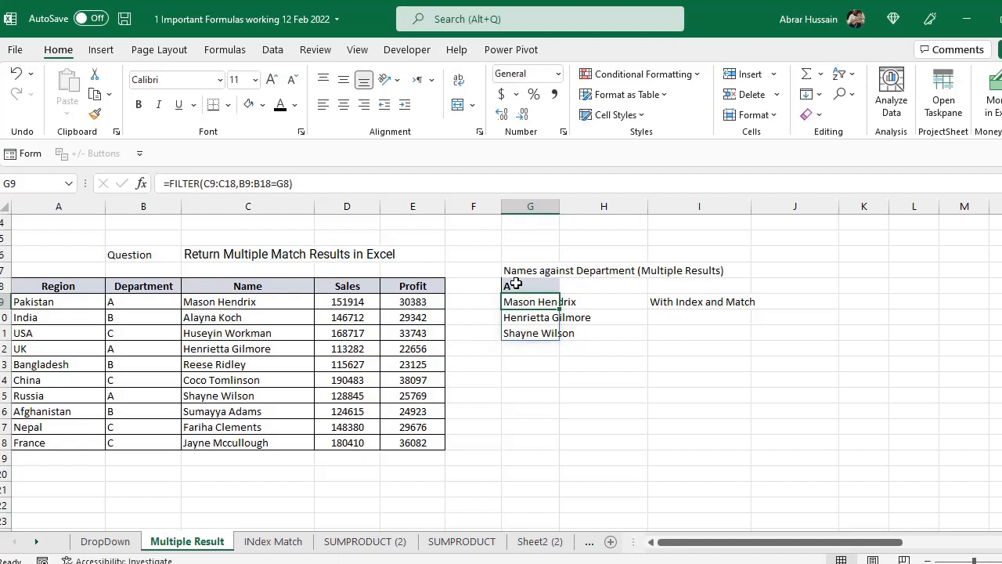
{"action": "left_click", "coordinate": [547, 285]}
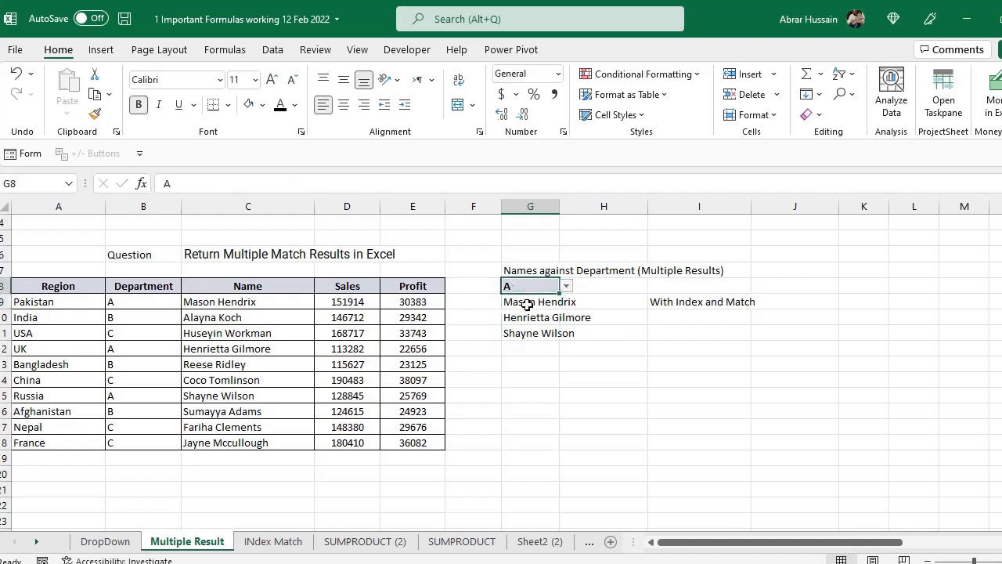
{"action": "left_click_drag", "start_coordinate": [527, 305], "coordinate": [522, 332]}
{"action": "left_click", "coordinate": [126, 304]}
{"action": "left_click", "coordinate": [124, 350], "text": "ctrl"}
{"action": "left_click", "coordinate": [124, 396], "text": "ctrl"}
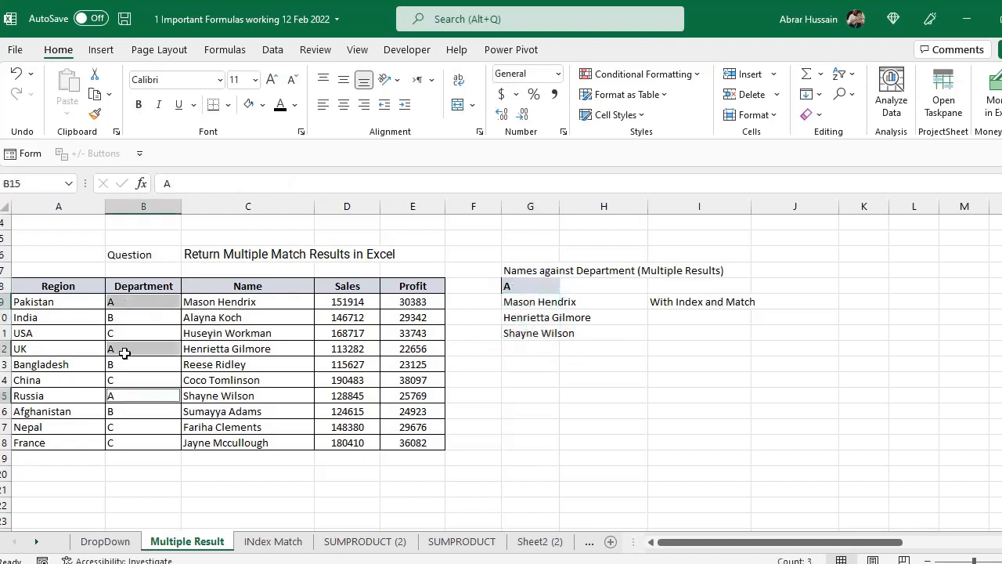
{"action": "left_click", "coordinate": [201, 305], "text": "ctrl"}
{"action": "left_click", "coordinate": [210, 347], "text": "ctrl"}
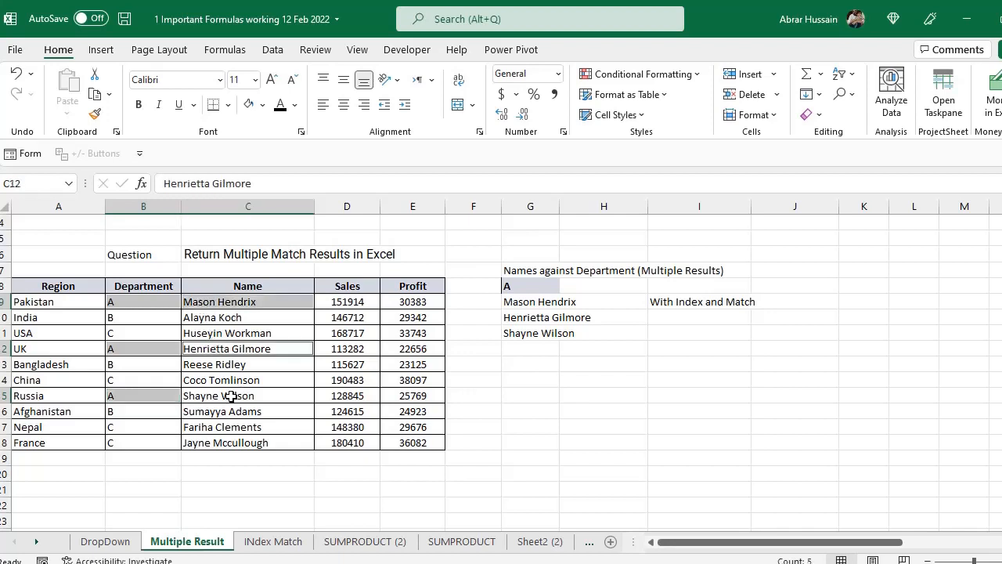
{"action": "left_click", "coordinate": [218, 393], "text": "ctrl"}
{"action": "left_click", "coordinate": [533, 307]}
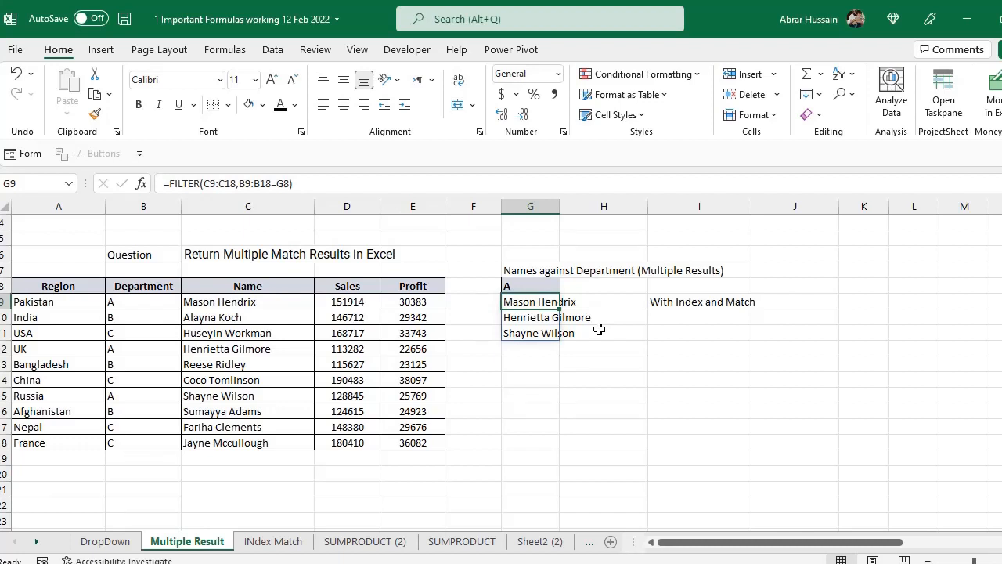
- Select department B in G8
{"action": "left_click", "coordinate": [532, 285]}
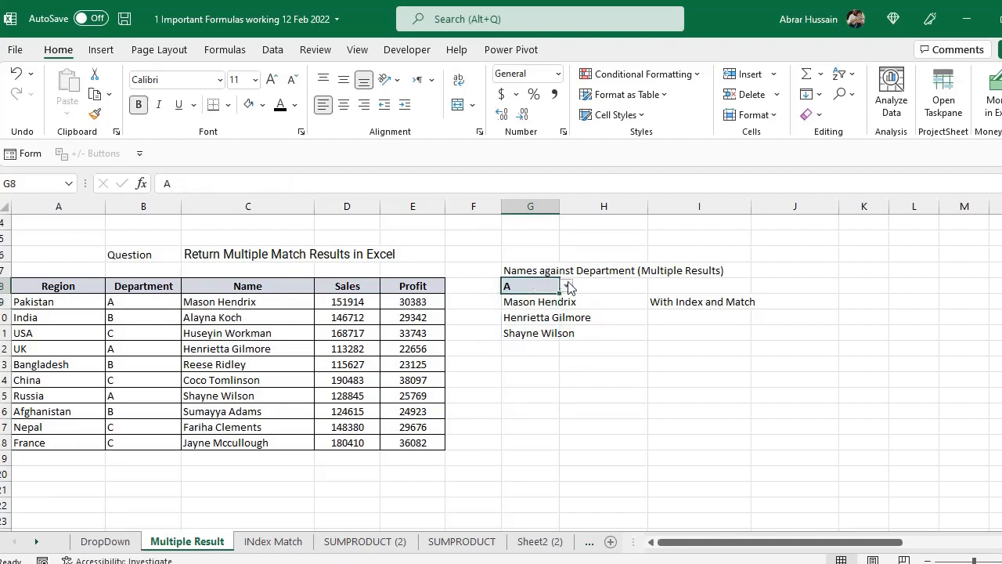
{"action": "left_click", "coordinate": [566, 286]}
{"action": "left_click", "coordinate": [539, 309]}
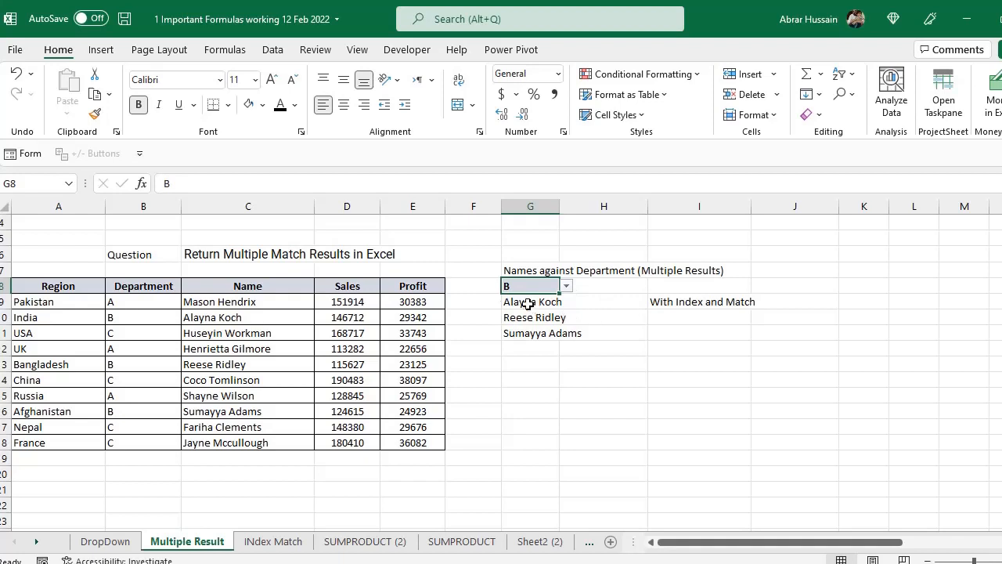
- Check the names returned in G9:G11 against the department B rows in columns B and C
{"action": "left_click_drag", "start_coordinate": [523, 305], "coordinate": [528, 326]}
{"action": "left_click", "coordinate": [132, 317]}
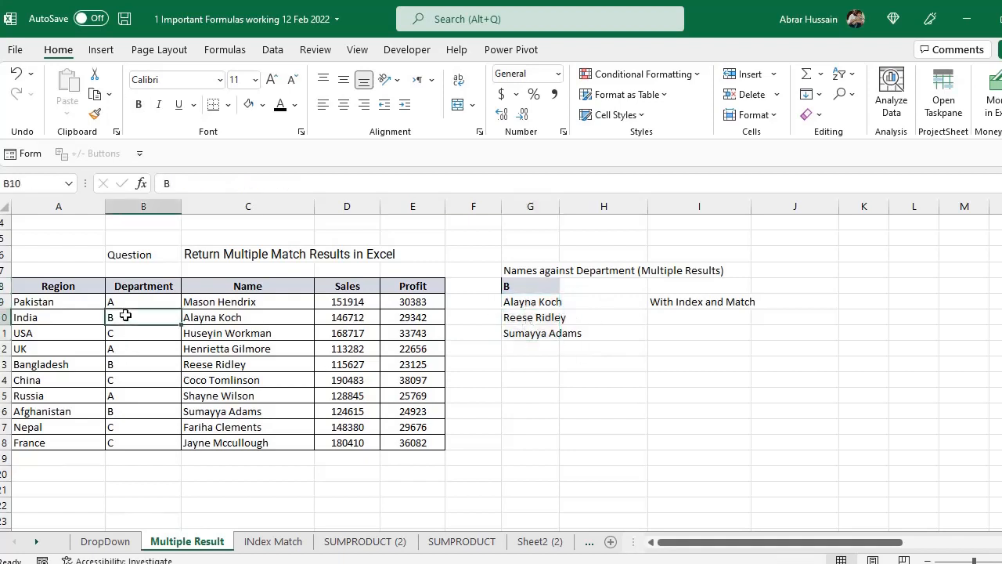
{"action": "left_click", "coordinate": [125, 364], "text": "ctrl"}
{"action": "left_click", "coordinate": [125, 412], "text": "ctrl"}
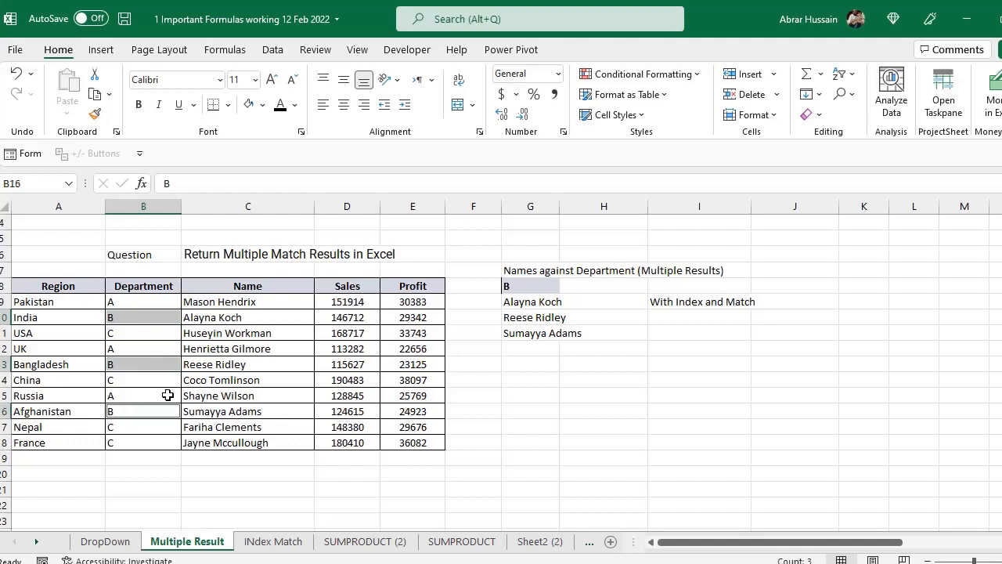
{"action": "left_click", "coordinate": [205, 319], "text": "ctrl"}
{"action": "left_click", "coordinate": [220, 362], "text": "ctrl"}
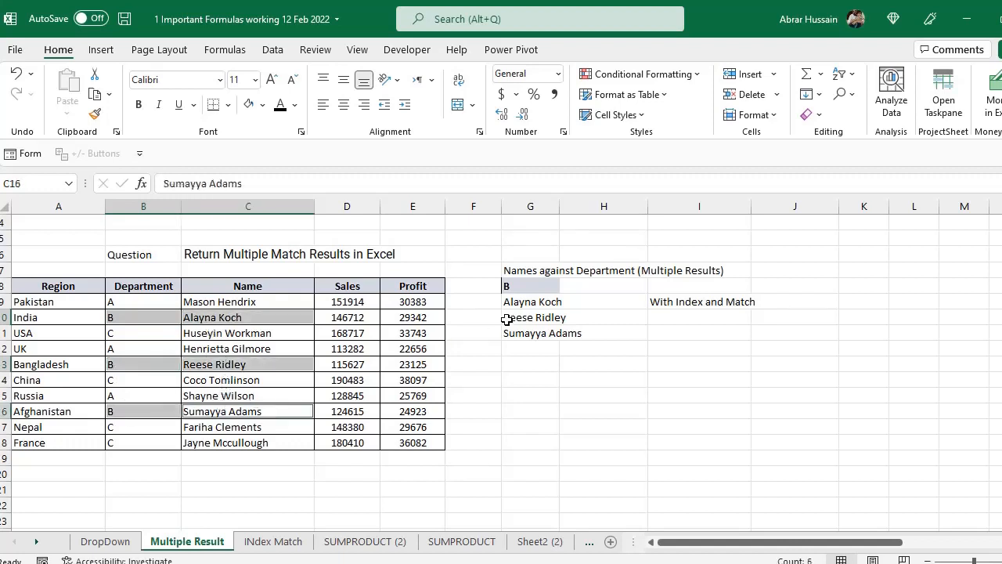
- Change the department in G8 to C
{"action": "left_click", "coordinate": [540, 287]}
{"action": "left_click", "coordinate": [566, 287]}
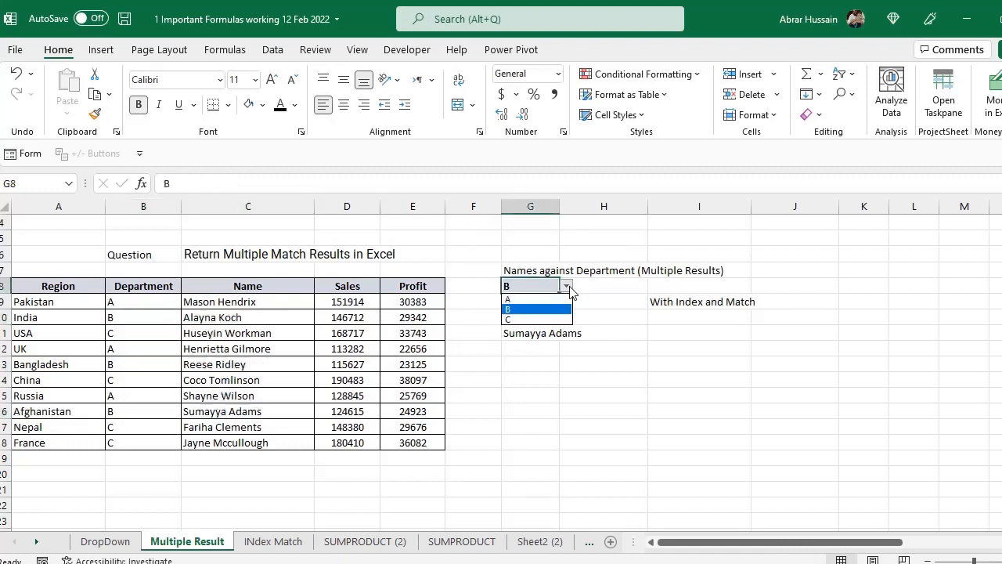
{"action": "left_click", "coordinate": [540, 320]}
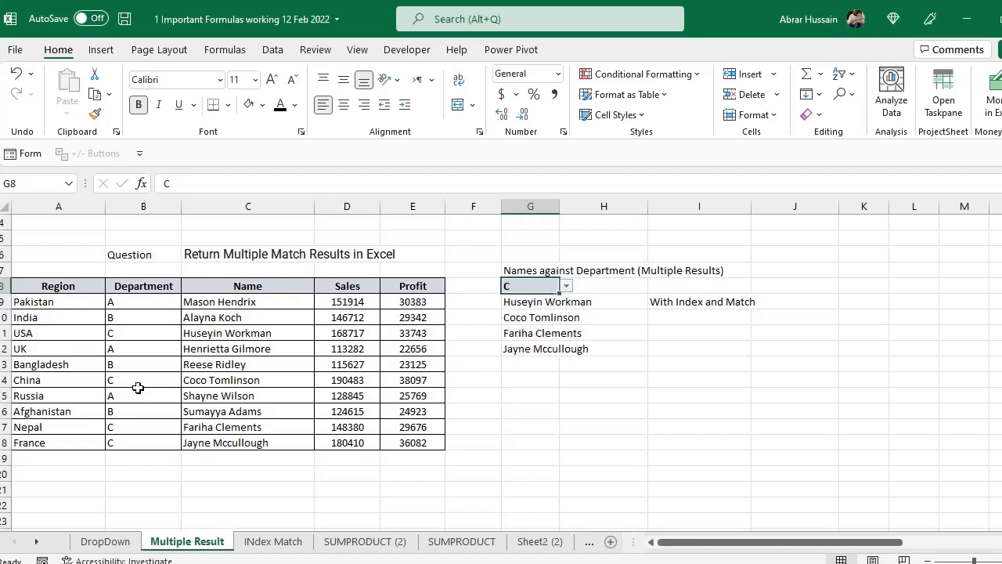
- Check the names returned in G9:G12 against the department C rows in columns B and C
{"action": "left_click", "coordinate": [127, 333]}
{"action": "left_click", "coordinate": [121, 378], "text": "ctrl"}
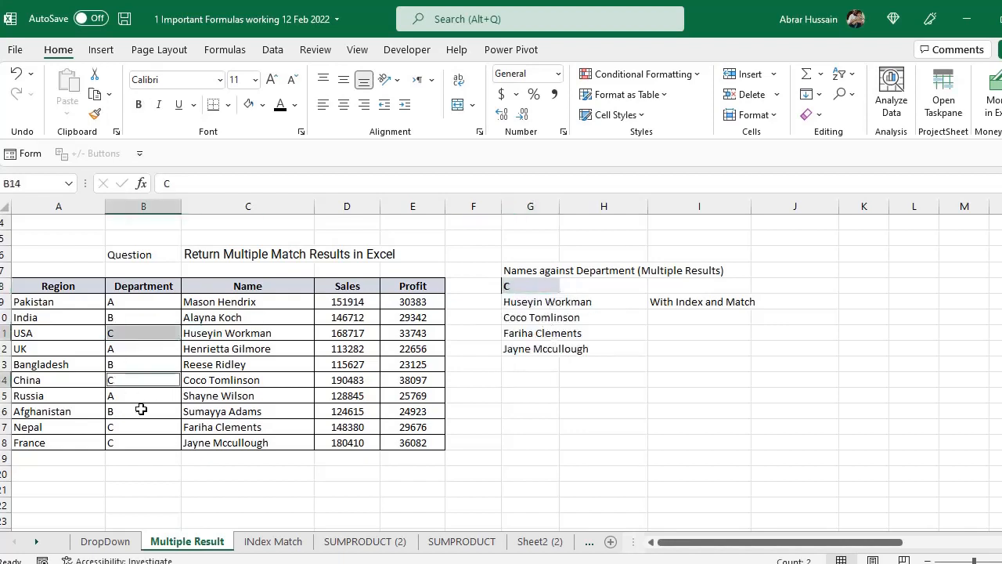
{"action": "left_click", "coordinate": [128, 426], "text": "ctrl"}
{"action": "left_click", "coordinate": [126, 443], "text": "ctrl"}
{"action": "left_click", "coordinate": [227, 333], "text": "ctrl"}
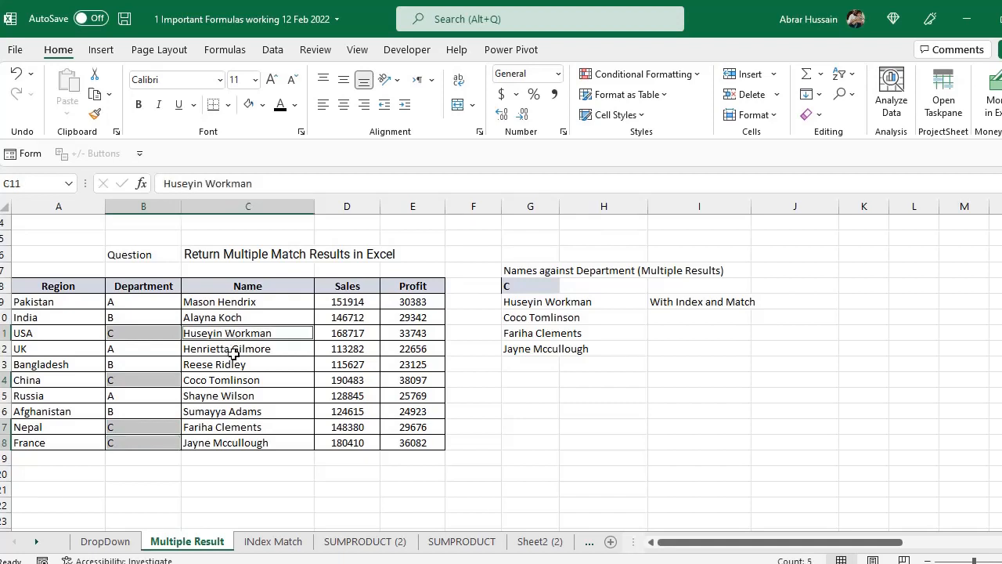
{"action": "left_click", "coordinate": [225, 379], "text": "ctrl"}
{"action": "left_click", "coordinate": [222, 425], "text": "ctrl"}
{"action": "left_click", "coordinate": [223, 442], "text": "ctrl"}
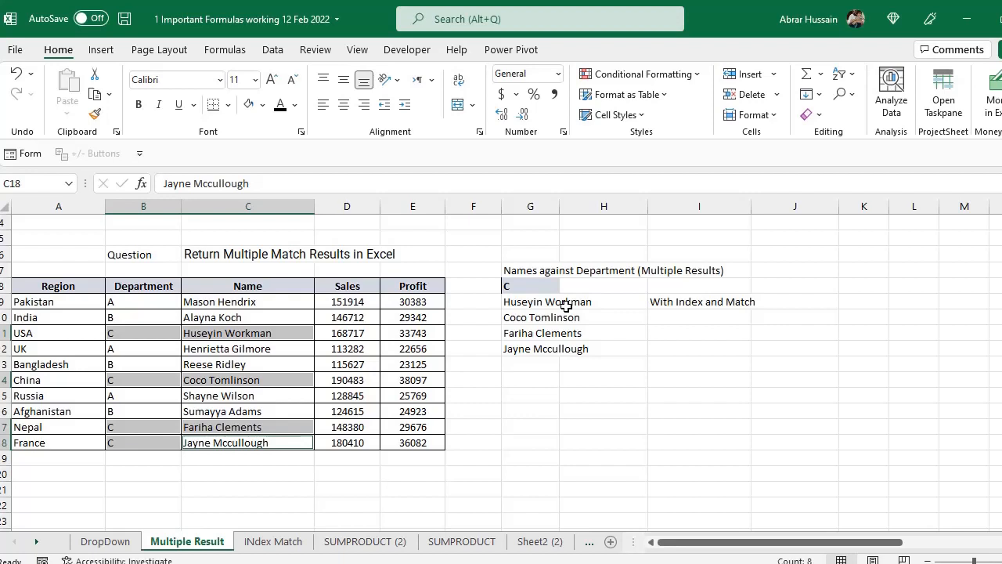
- Review the FILTER formula in G9 alongside the alternative methods listed in C2 and C3
{"action": "left_click", "coordinate": [537, 303]}
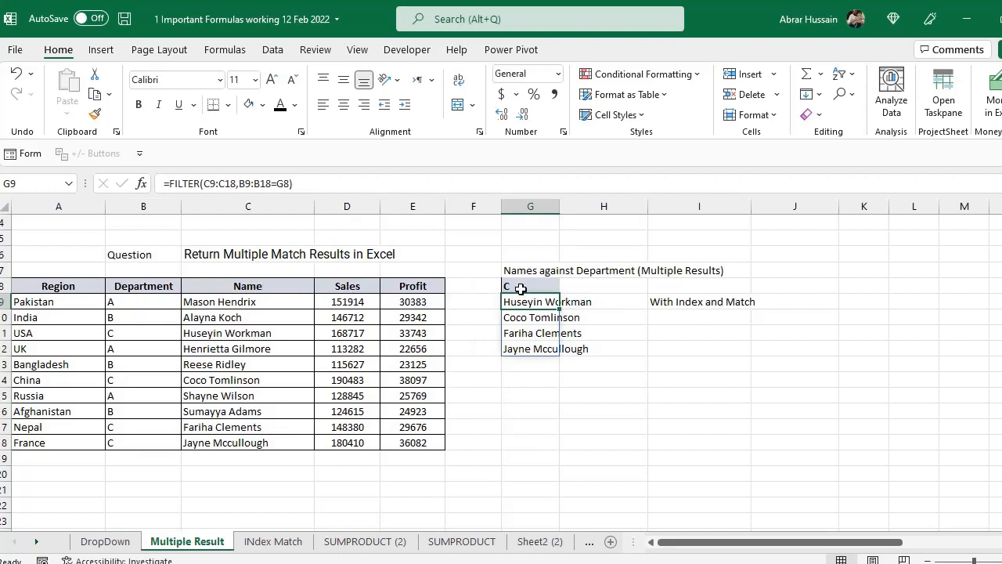
{"action": "scroll", "coordinate": [510, 299], "scroll_direction": "up", "scroll_amount": 1}
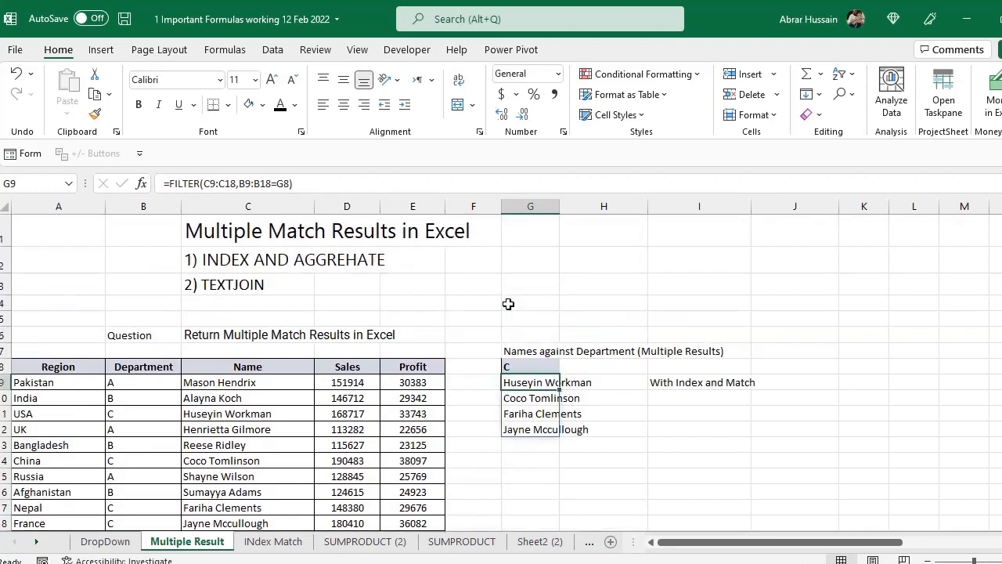
{"action": "left_click", "coordinate": [256, 259]}
{"action": "left_click", "coordinate": [236, 285]}
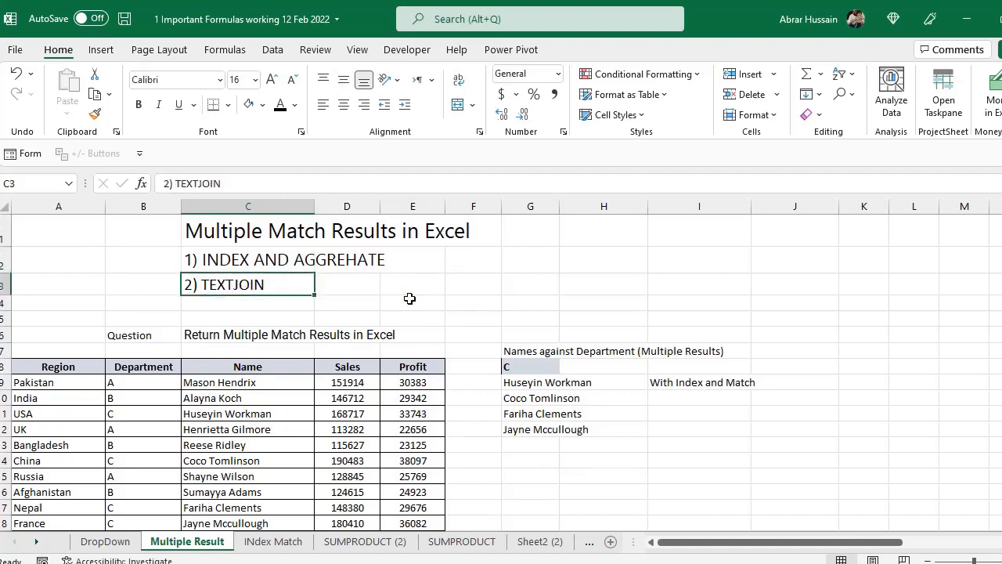
{"action": "left_click_drag", "start_coordinate": [201, 261], "coordinate": [258, 286]}
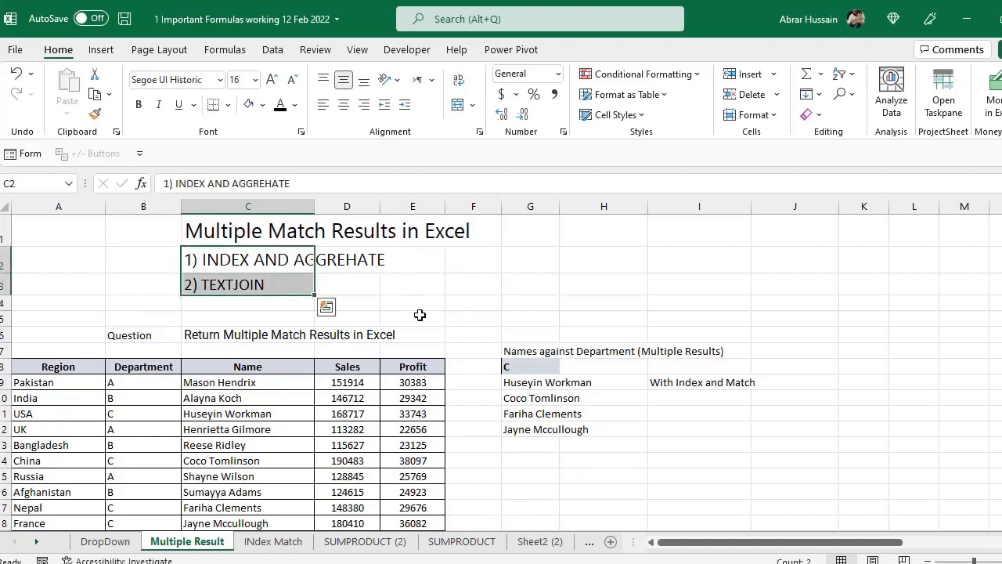
{"action": "scroll", "coordinate": [548, 313], "scroll_direction": "down", "scroll_amount": 2}
{"action": "left_click", "coordinate": [523, 258]}
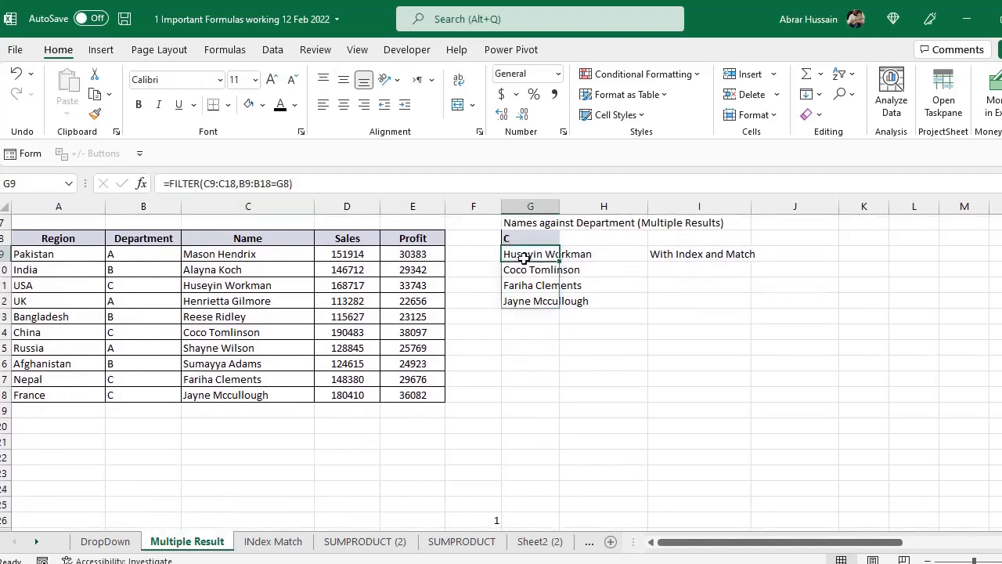
{"action": "scroll", "coordinate": [524, 258], "scroll_direction": "up", "scroll_amount": 1}
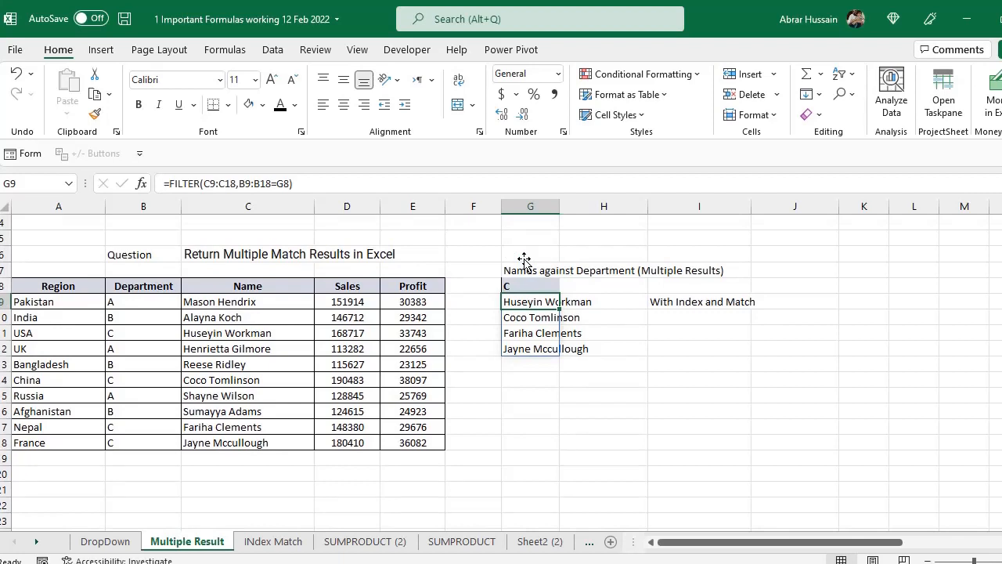
- Extend the array of G9's FILTER formula to C9:E18 so it also returns the Sales and Profit columns
{"action": "double_click", "coordinate": [544, 308]}
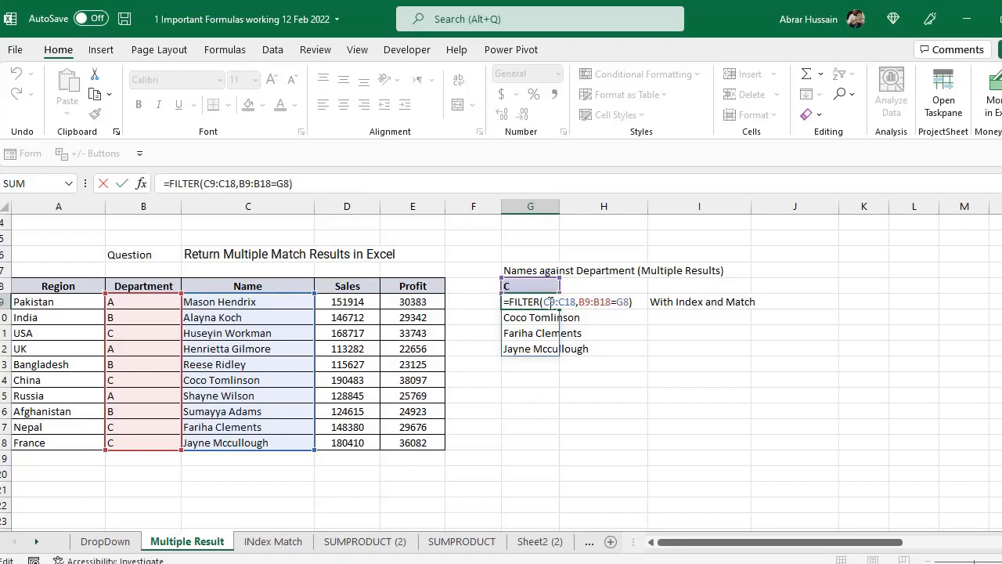
{"action": "left_click_drag", "start_coordinate": [547, 301], "coordinate": [578, 301]}
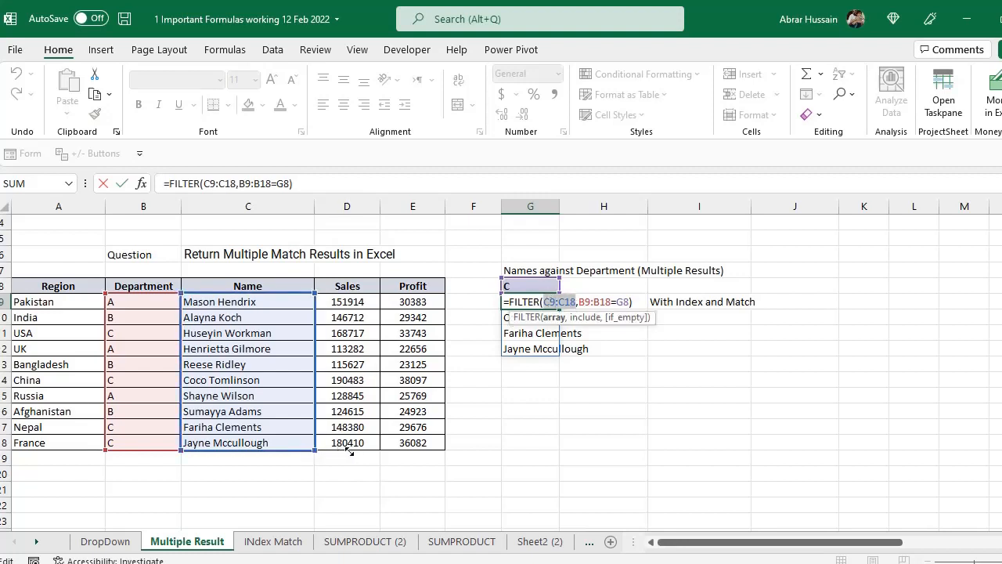
{"action": "left_click_drag", "start_coordinate": [349, 450], "coordinate": [416, 451]}
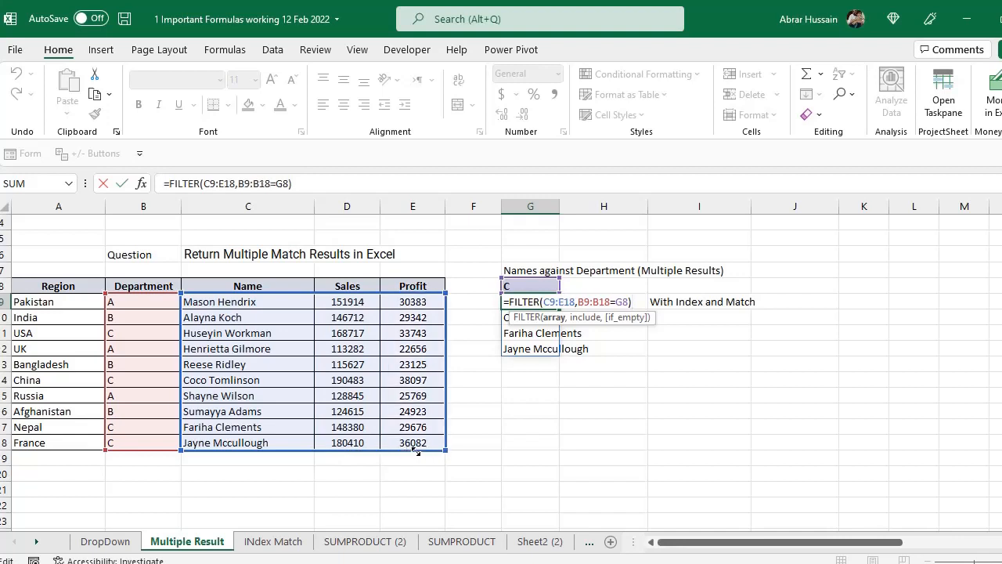
{"action": "key", "text": "Return"}
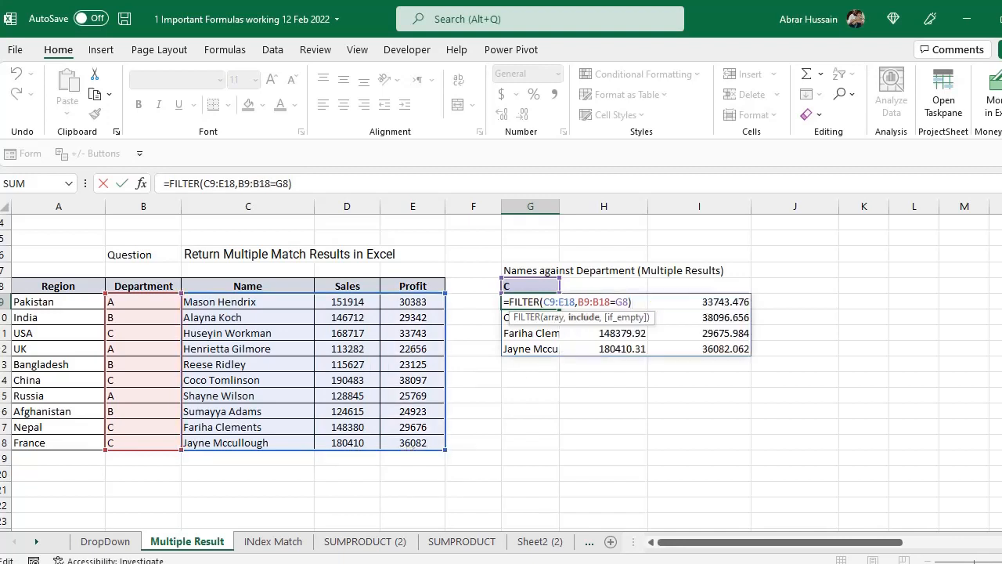
{"action": "key", "text": "Return"}
{"action": "key", "text": "Up"}
{"action": "key", "text": "Right"}
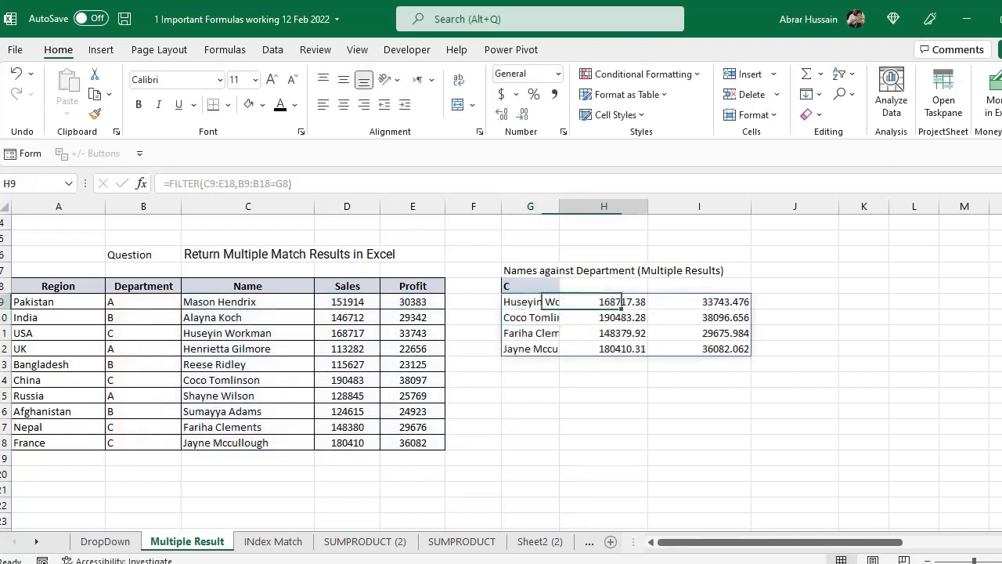
{"action": "key", "text": "Left"}
{"action": "key", "text": "Left"}
{"action": "key", "text": "Left"}
{"action": "key", "text": "Left"}
{"action": "key", "text": "Up"}
{"action": "key", "text": "shift+Right"}
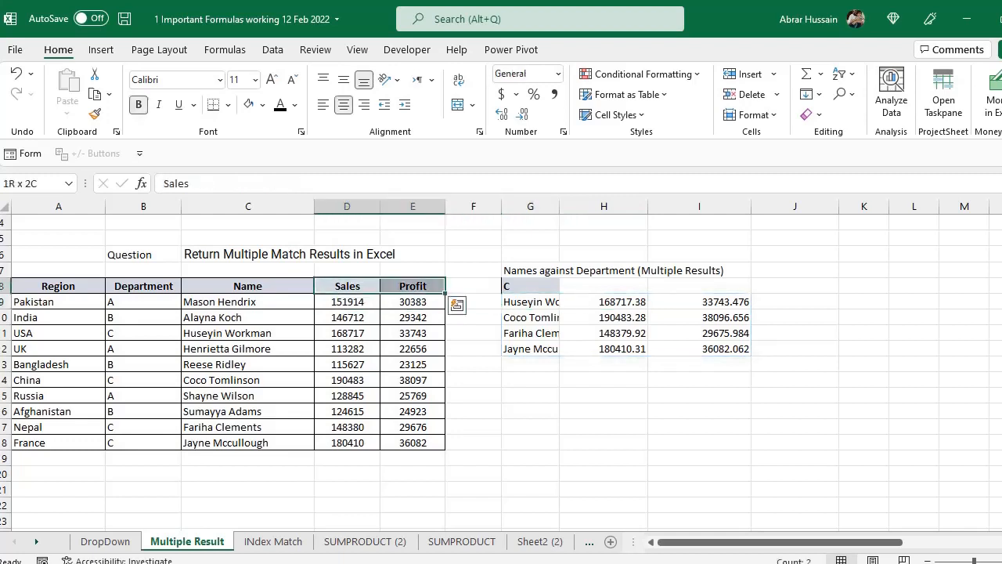
{"action": "key", "text": "ctrl+c"}
{"action": "key", "text": "Right"}
{"action": "key", "text": "Right"}
{"action": "key", "text": "Right"}
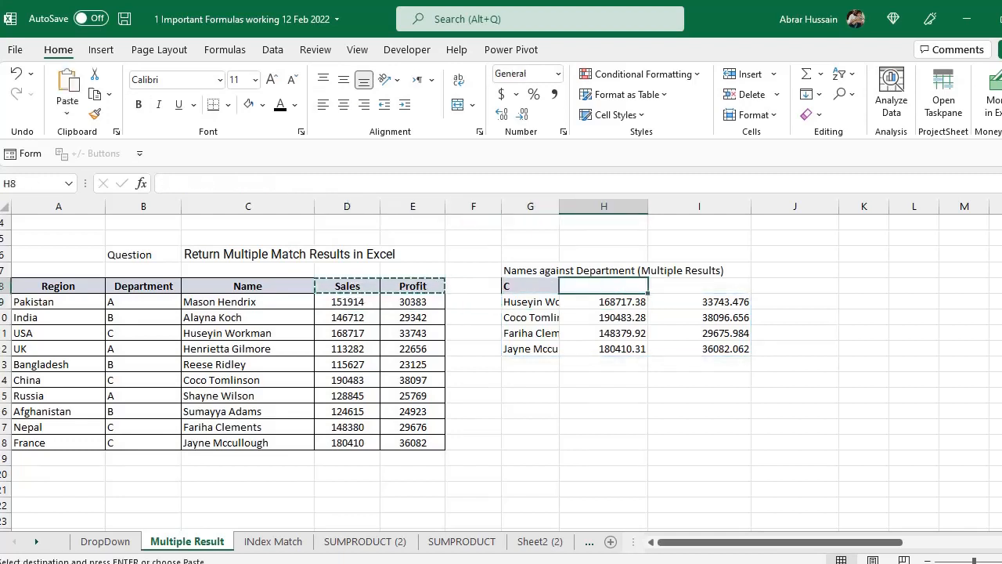
{"action": "key", "text": "Left"}
{"action": "key", "text": "F2"}
{"action": "key", "text": "Return"}
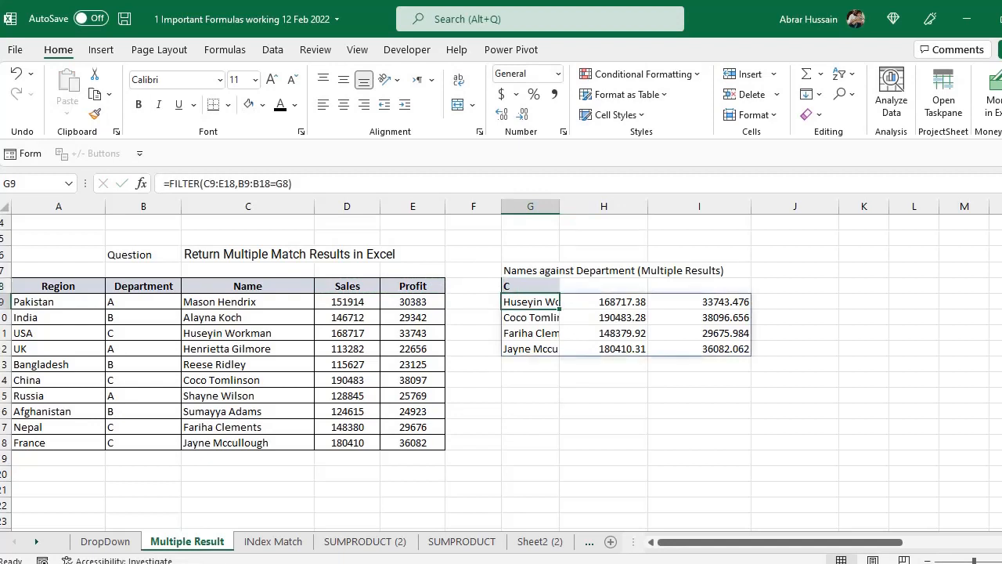
- Move the FILTER results from G9 down to start at G11 and enter the heading Name in G10
{"action": "key", "text": "ctrl+shift+Right"}
{"action": "key", "text": "ctrl+shift+Down"}
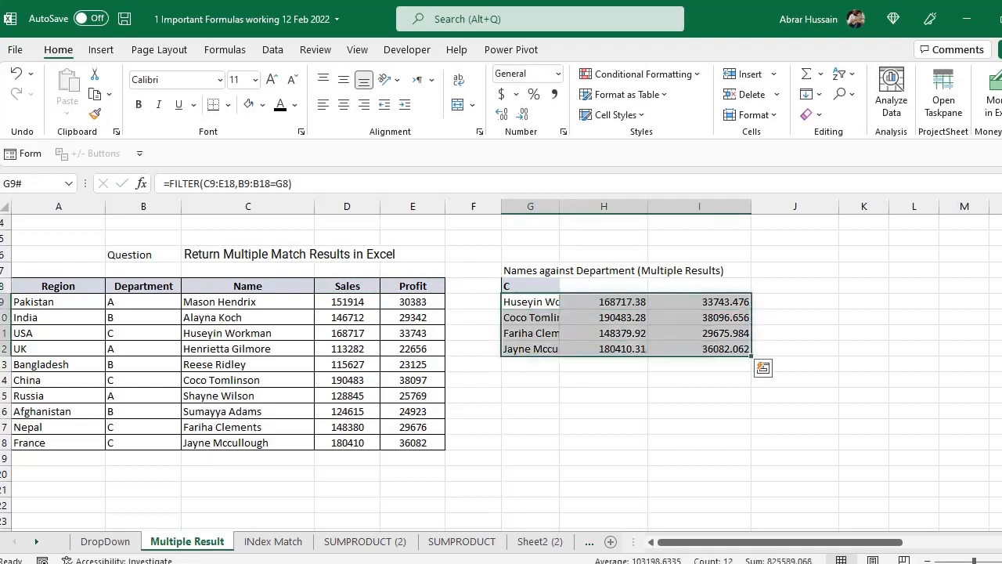
{"action": "key", "text": "ctrl+x"}
{"action": "key", "text": "Down"}
{"action": "key", "text": "Left"}
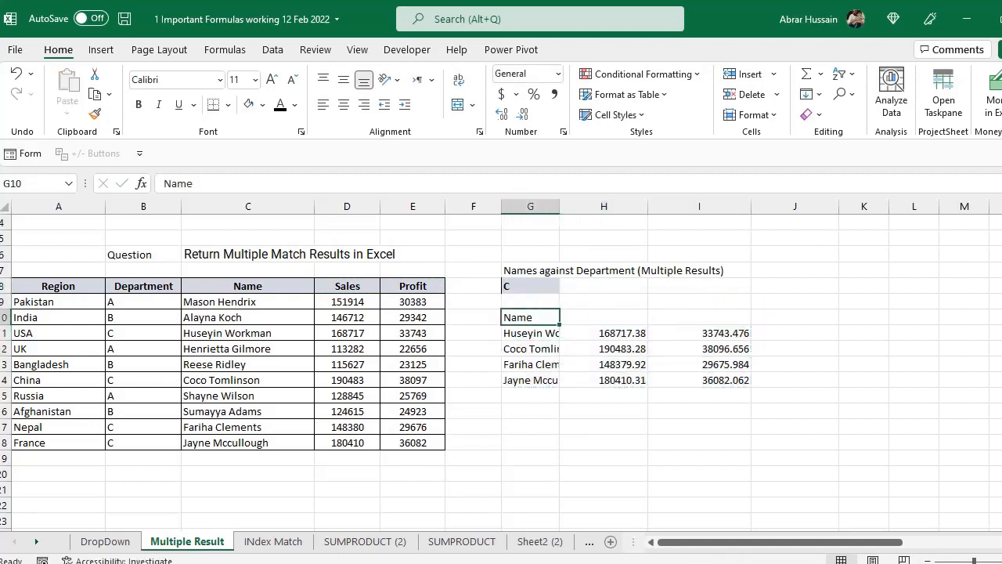
{"action": "key", "text": "Left"}
{"action": "key", "text": "Left"}
{"action": "key", "text": "Up"}
- Copy the Name, Sales and Profit headers from C8:E8 to G10:I10 above the filtered results
{"action": "key", "text": "Left"}
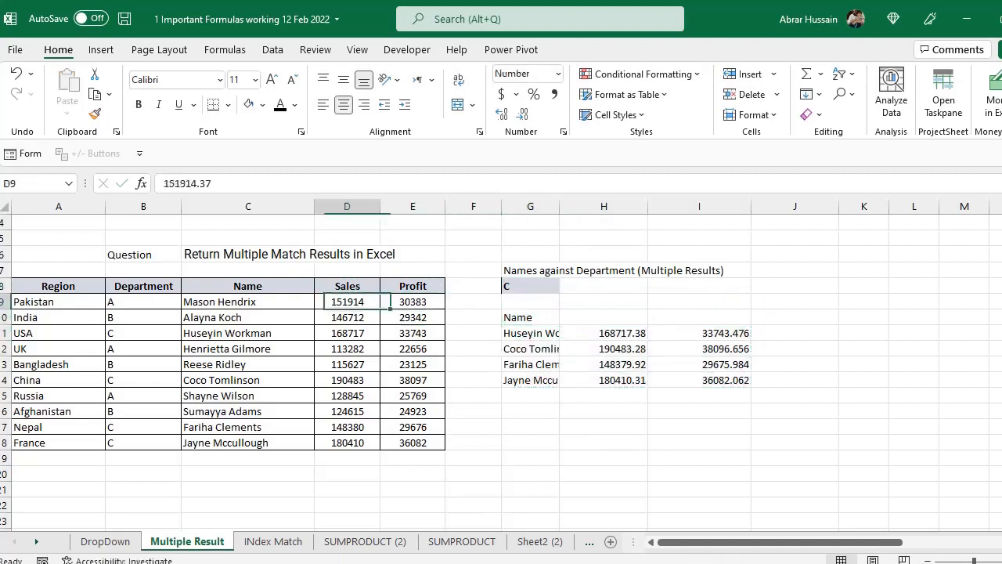
{"action": "key", "text": "Up"}
{"action": "key", "text": "Left"}
{"action": "key", "text": "shift+Right"}
{"action": "key", "text": "shift+Right"}
{"action": "key", "text": "ctrl+c"}
{"action": "key", "text": "Right"}
{"action": "key", "text": "Right"}
{"action": "key", "text": "Right"}
{"action": "key", "text": "Right"}
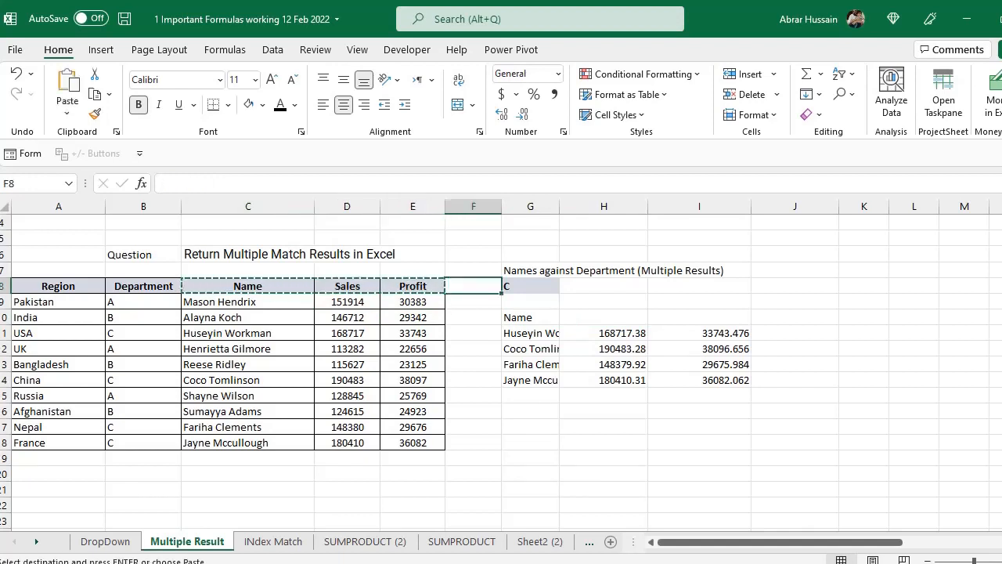
{"action": "key", "text": "Down"}
{"action": "key", "text": "Down"}
{"action": "key", "text": "Down"}
{"action": "key", "text": "Up"}
{"action": "key", "text": "ctrl+v"}
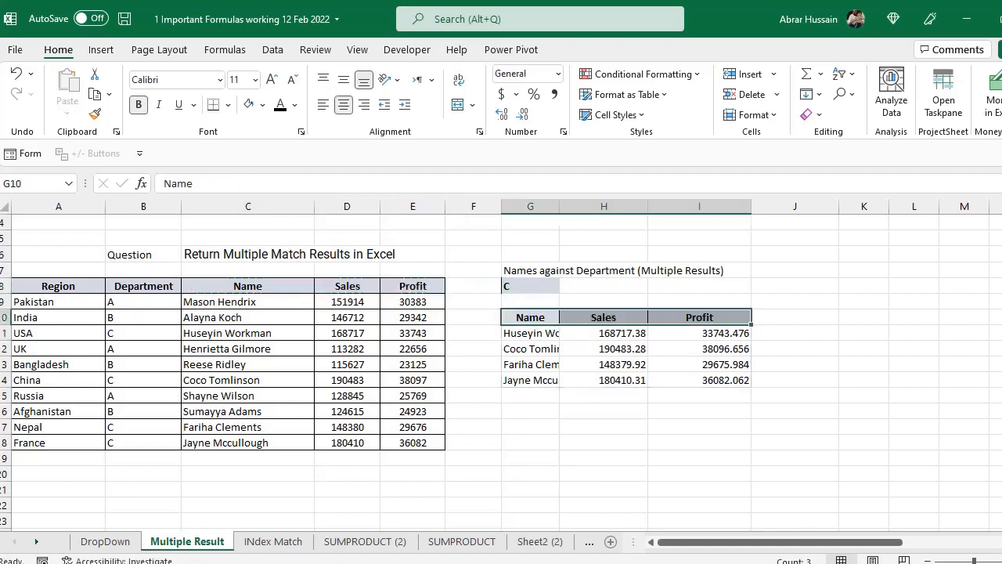
- Review the relocated FILTER formula in G11 and return to the department cell G8
{"action": "key", "text": "Down"}
{"action": "key", "text": "F2"}
{"action": "key", "text": "Return"}
{"action": "key", "text": "Up"}
{"action": "key", "text": "Up"}
{"action": "key", "text": "Up"}
{"action": "key", "text": "Up"}
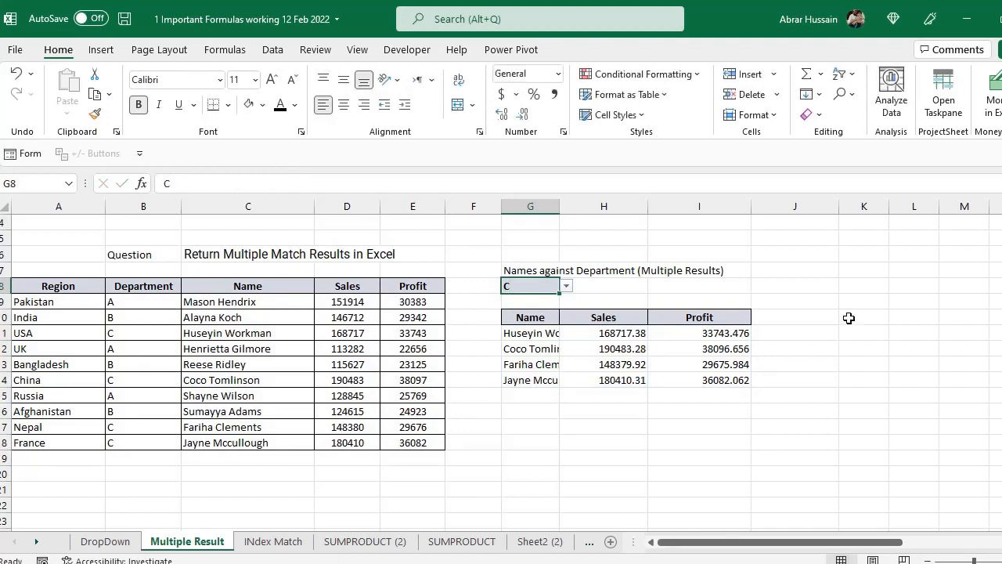
- Undo the edits back to the point before the FILTER formula was entered in G9
{"action": "key", "text": "ctrl+z"}
{"action": "key", "text": "ctrl+z"}
{"action": "key", "text": "ctrl+z"}
{"action": "key", "text": "ctrl+z"}
{"action": "key", "text": "ctrl+z"}
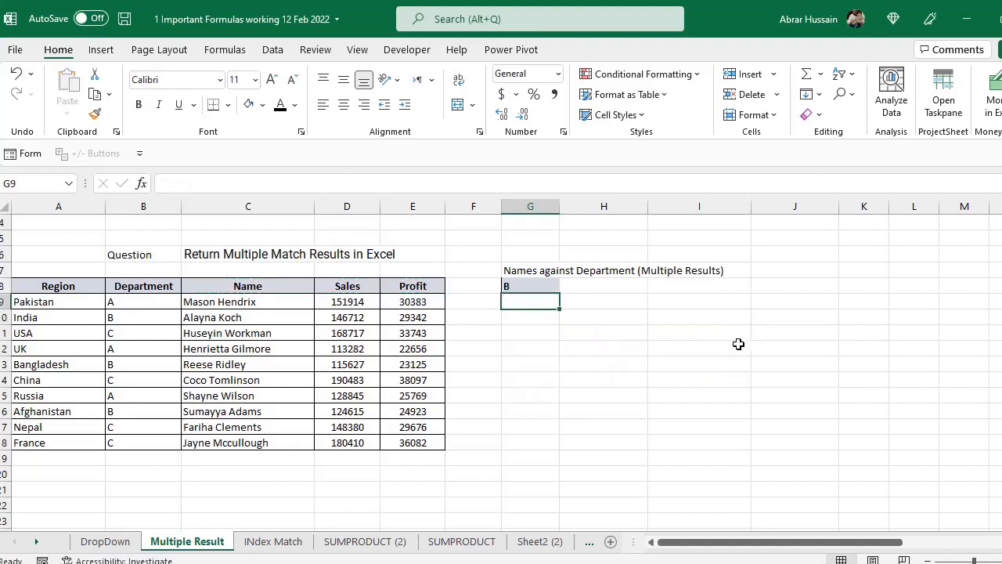
- Enter an INDEX formula in G9 with C9:C18 as the array and 1 as the row number
{"action": "scroll", "coordinate": [252, 292], "scroll_direction": "up", "scroll_amount": 1}
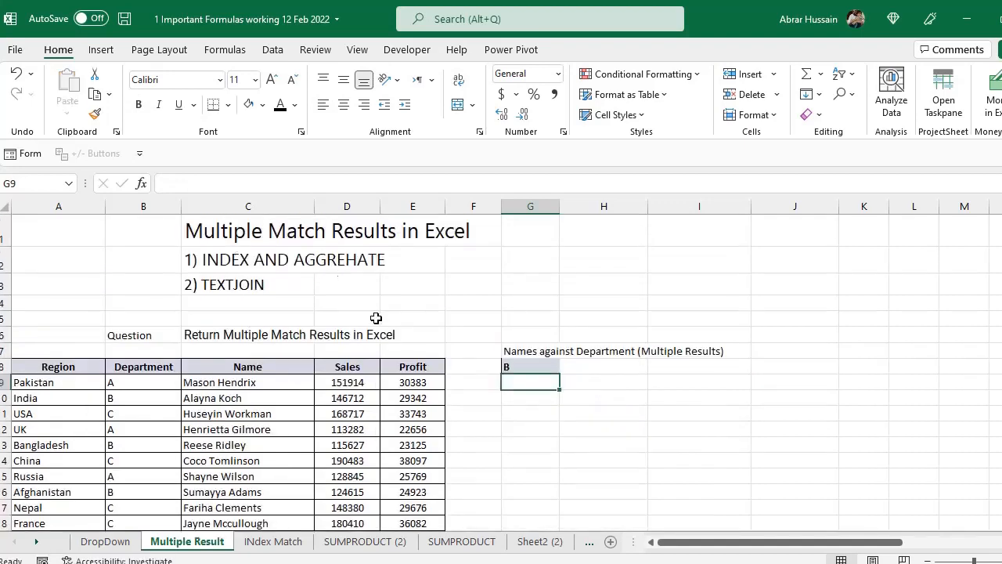
{"action": "scroll", "coordinate": [583, 405], "scroll_direction": "down", "scroll_amount": 1}
{"action": "type", "text": "="}
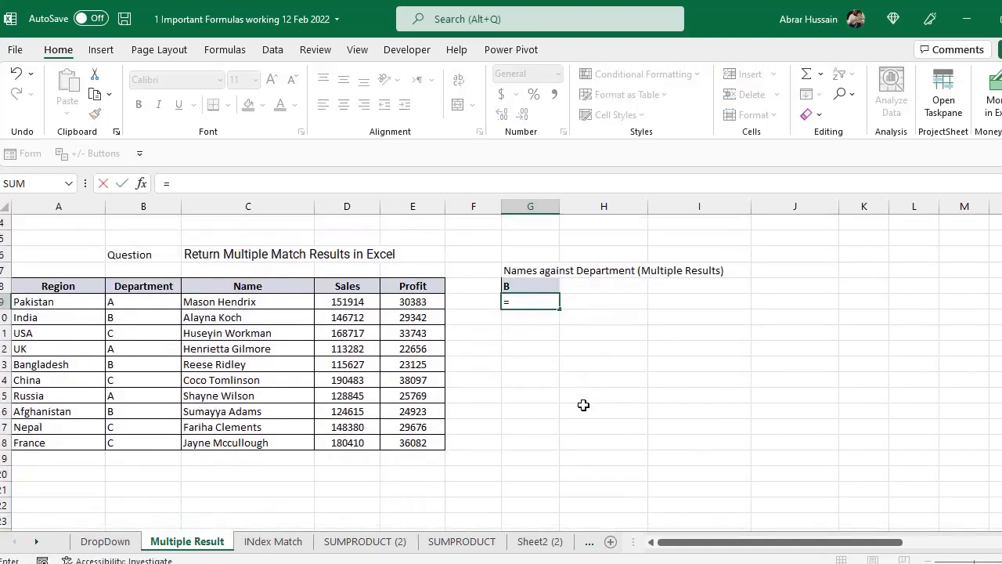
{"action": "type", "text": "INDEX("}
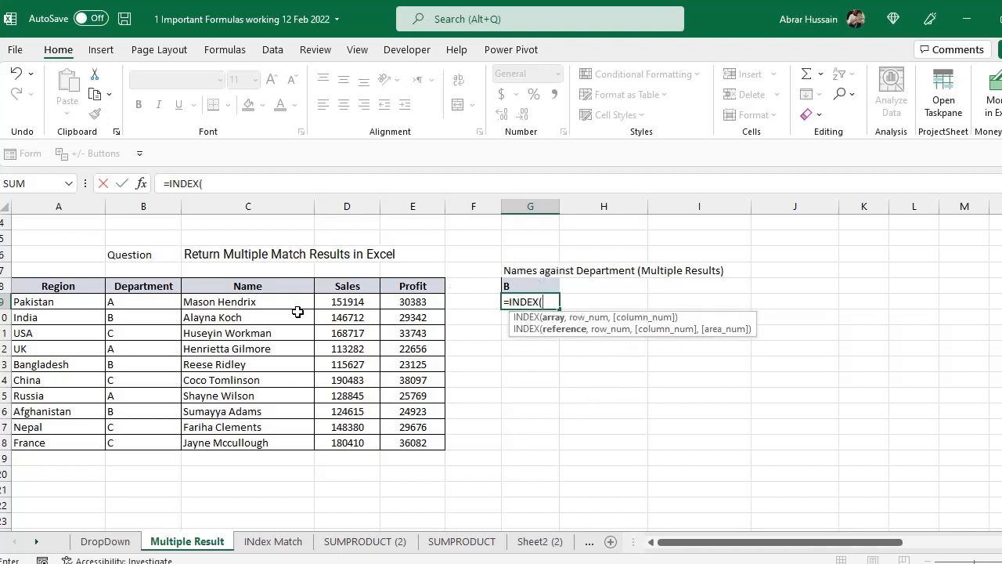
{"action": "left_click_drag", "start_coordinate": [264, 302], "coordinate": [268, 442]}
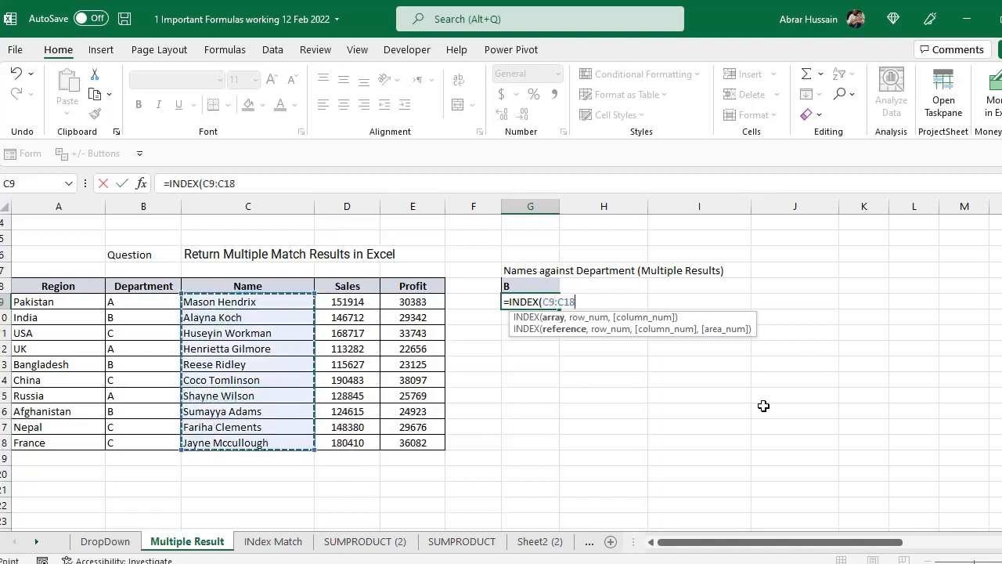
{"action": "type", "text": ","}
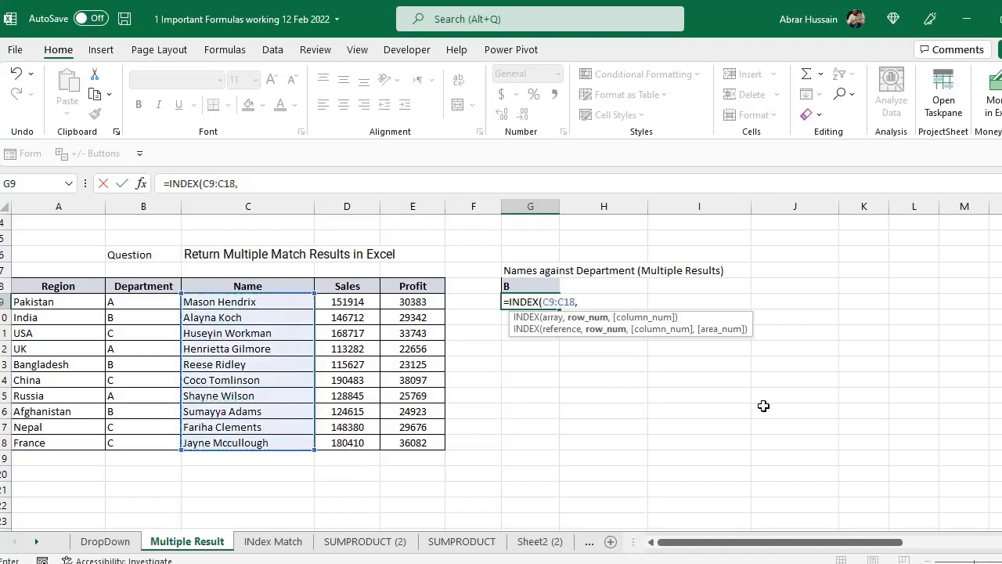
{"action": "type", "text": "1)"}
{"action": "key", "text": "Return"}
- Examine the row_num argument of the INDEX formula in G9
{"action": "key", "text": "Up"}
{"action": "key", "text": "F2"}
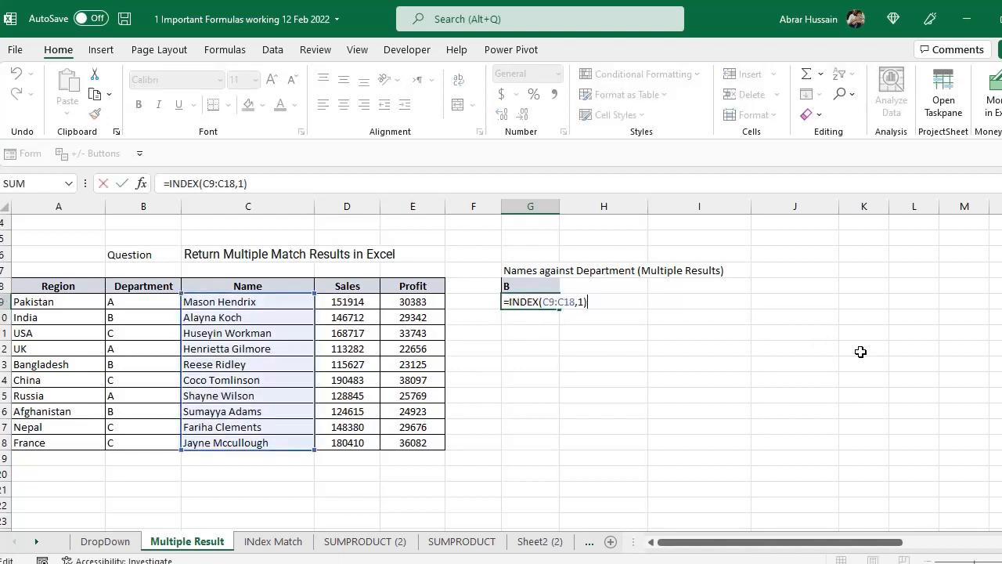
{"action": "key", "text": "Tab"}
{"action": "key", "text": "Tab"}
{"action": "key", "text": "Down"}
{"action": "key", "text": "Down"}
{"action": "key", "text": "Left"}
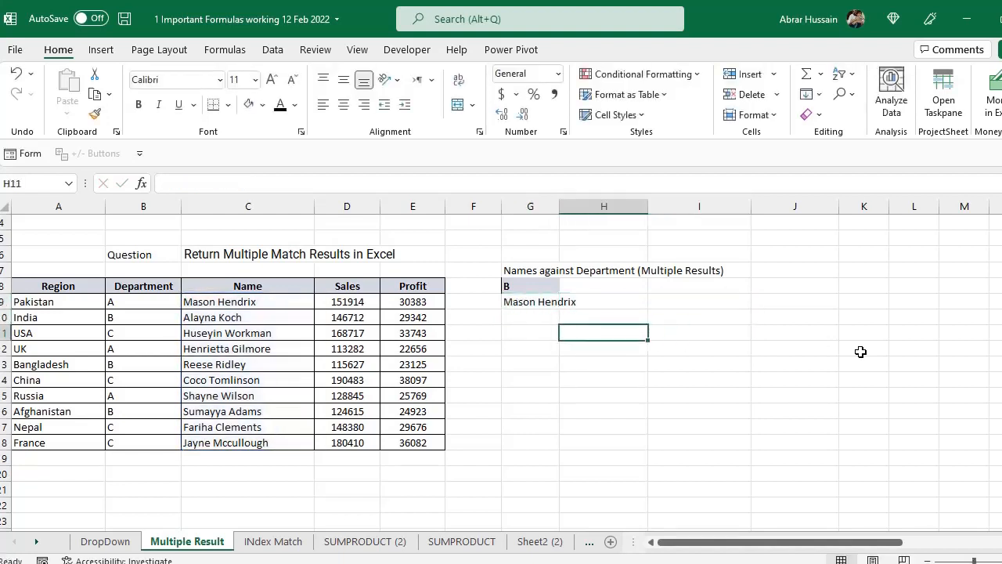
{"action": "double_click", "coordinate": [515, 305]}
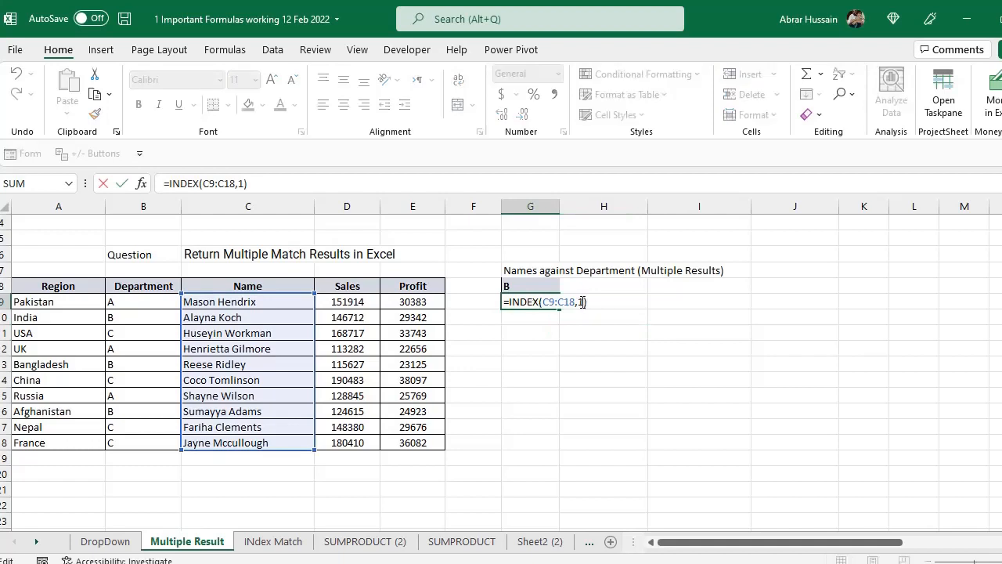
{"action": "left_click", "coordinate": [582, 301]}
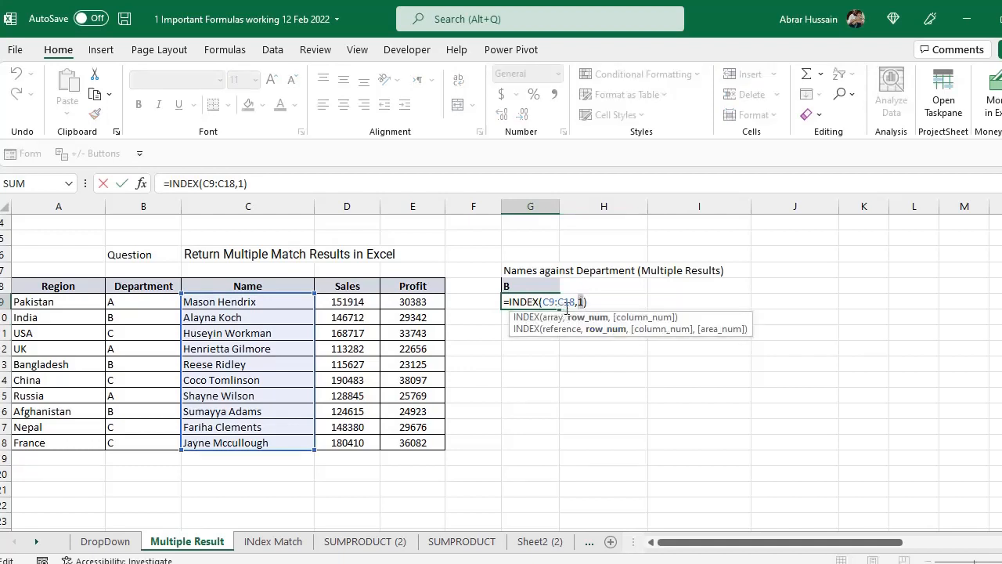
{"action": "key", "text": "Return"}
- Begin an AGGREGATE formula in H11 with 15 - SMALL as its function number
{"action": "left_click", "coordinate": [604, 333]}
{"action": "type", "text": "="}
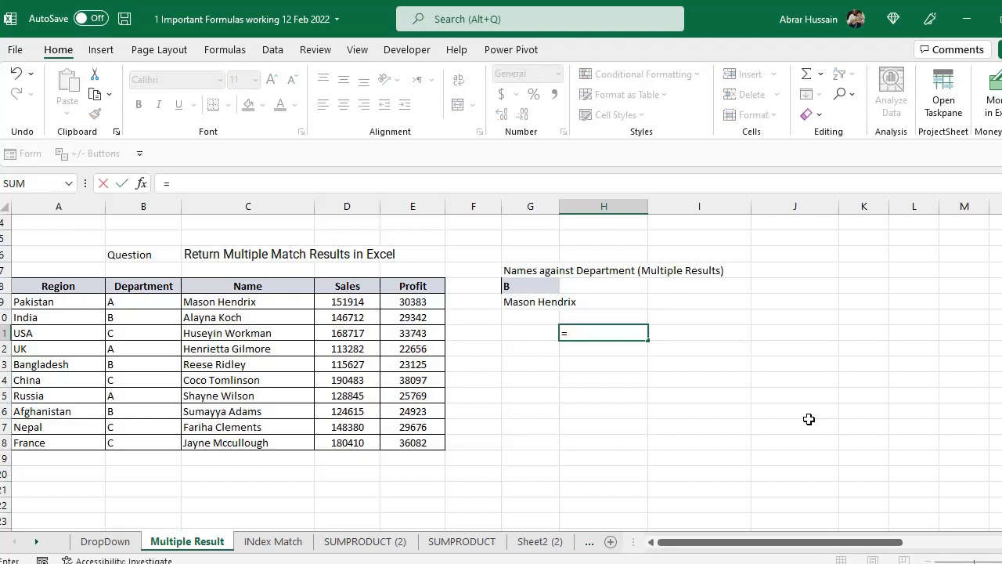
{"action": "type", "text": "Agg"}
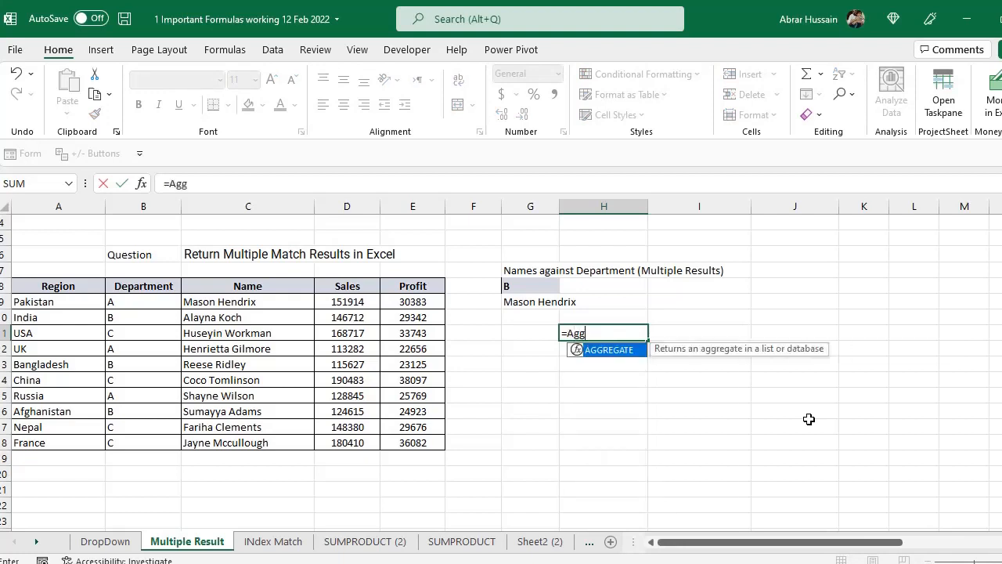
{"action": "type", "text": "regate"}
{"action": "type", "text": ")("}
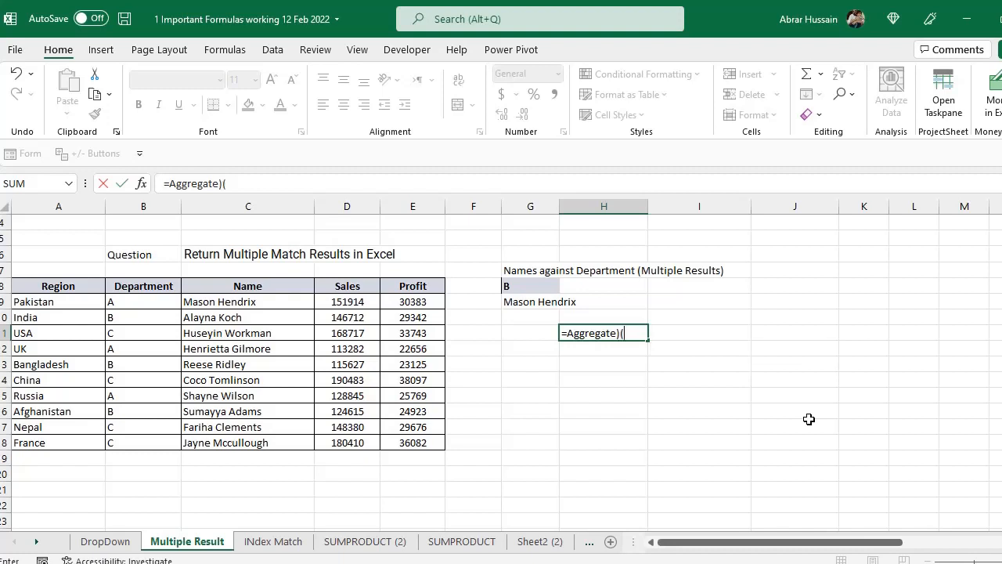
{"action": "key", "text": "BackSpace"}
{"action": "key", "text": "BackSpace"}
{"action": "type", "text": "("}
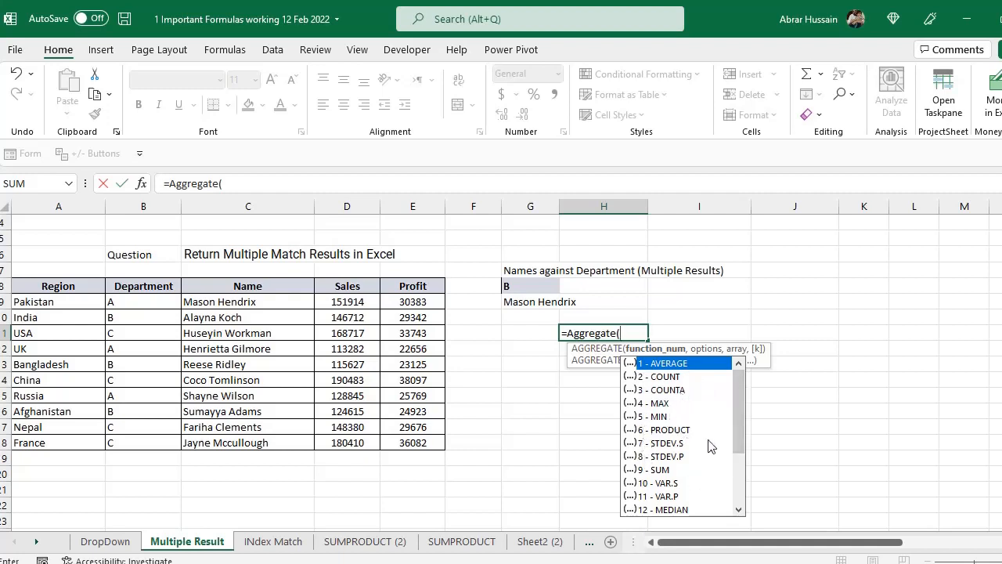
{"action": "mouse_move", "coordinate": [741, 428]}
{"action": "left_mouse_down"}
{"action": "mouse_move", "coordinate": [751, 487]}
{"action": "mouse_move", "coordinate": [699, 493]}
{"action": "mouse_move", "coordinate": [658, 462]}
{"action": "left_mouse_up"}
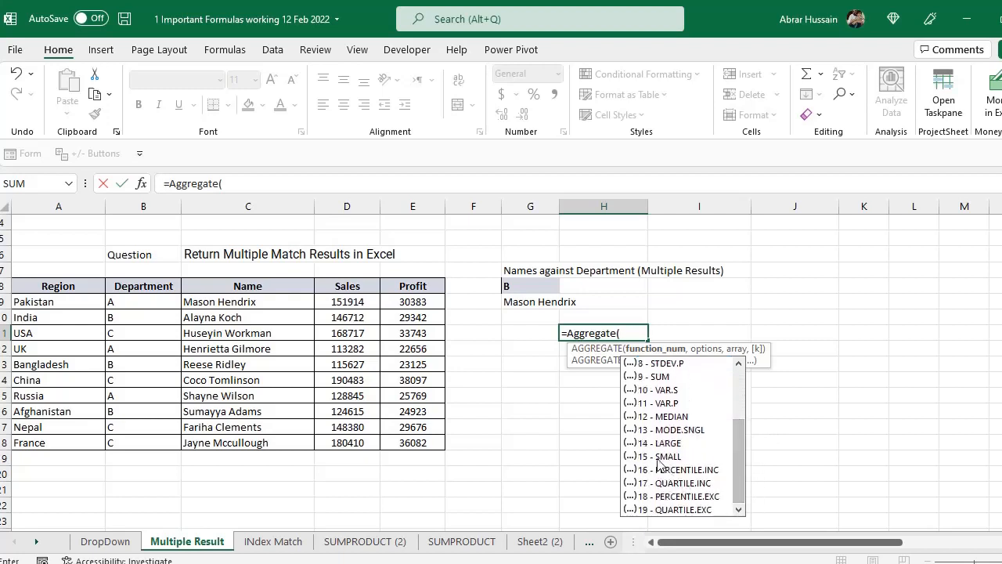
{"action": "double_click", "coordinate": [659, 457]}
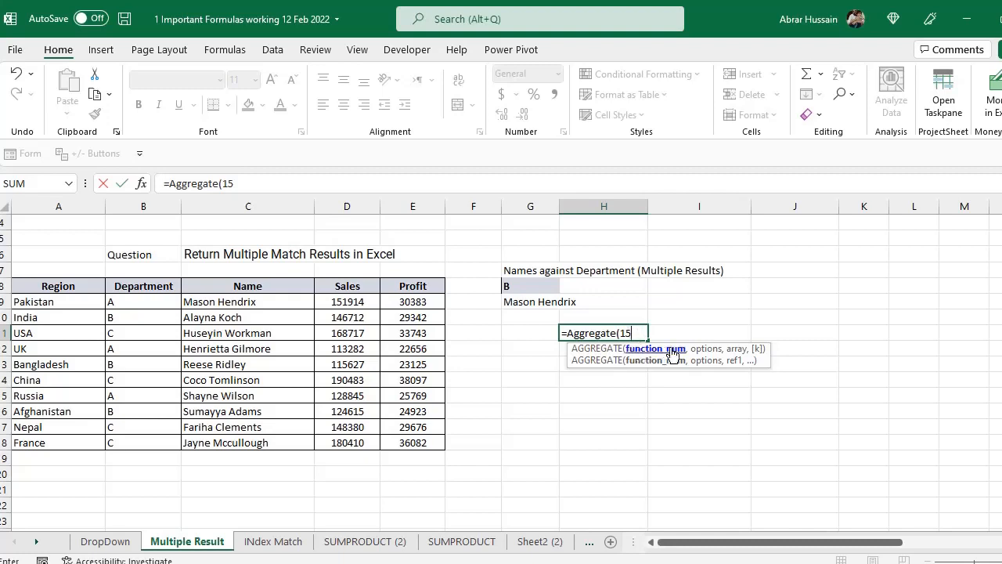
- Set the AGGREGATE options argument to 3, ignoring hidden rows, error values, nested SUBTOTAL and AGGREGATE functions
{"action": "type", "text": ","}
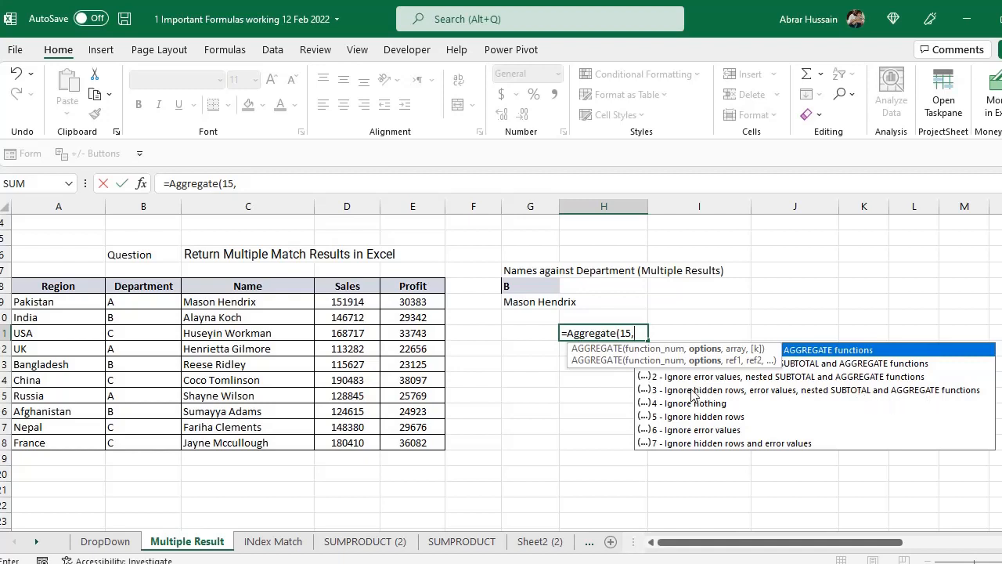
{"action": "double_click", "coordinate": [692, 390]}
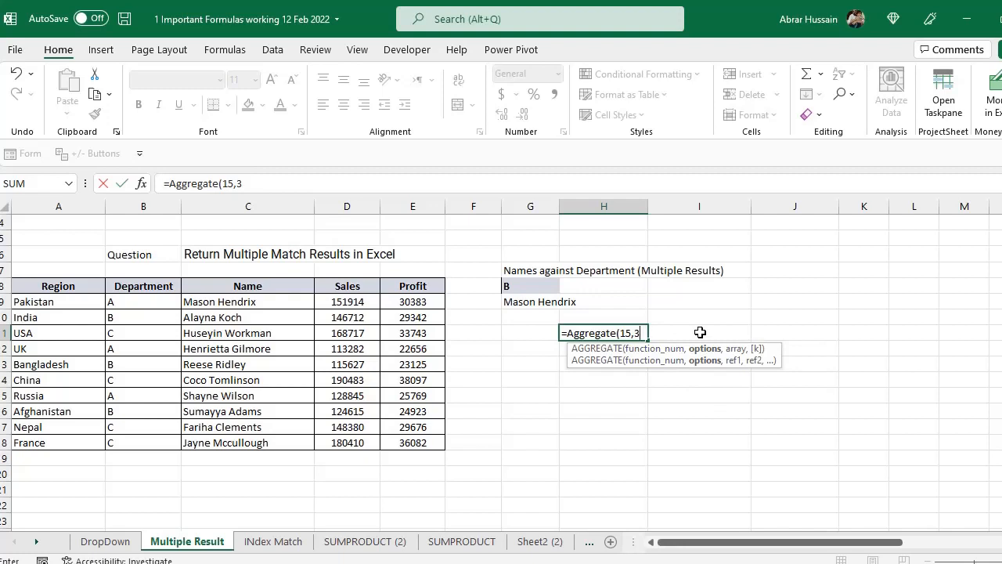
{"action": "type", "text": ","}
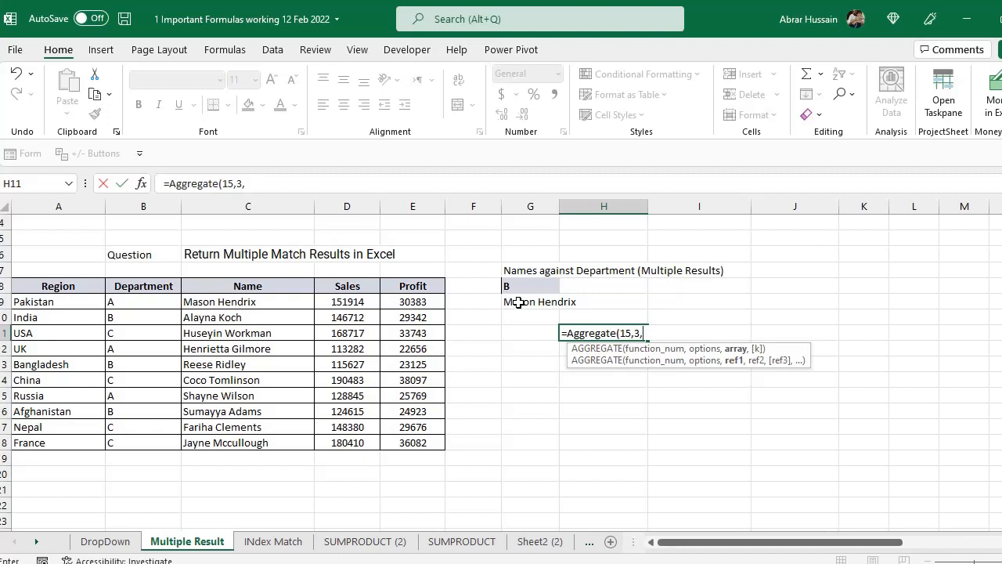
- Add the condition $B$9:$B$18=G8 as the array argument of the AGGREGATE formula and close its parenthesis
{"action": "left_click_drag", "start_coordinate": [130, 301], "coordinate": [134, 439]}
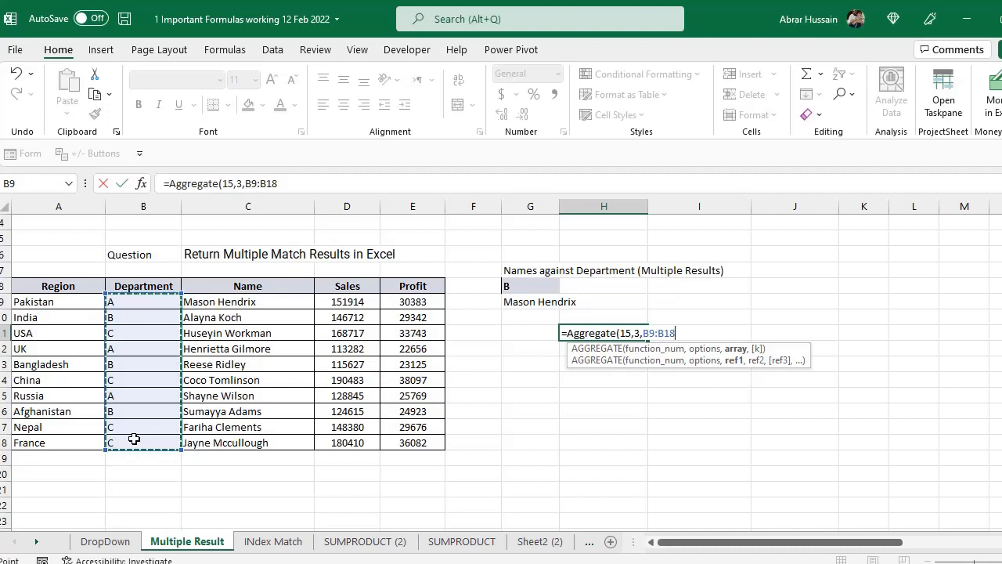
{"action": "key", "text": "F4"}
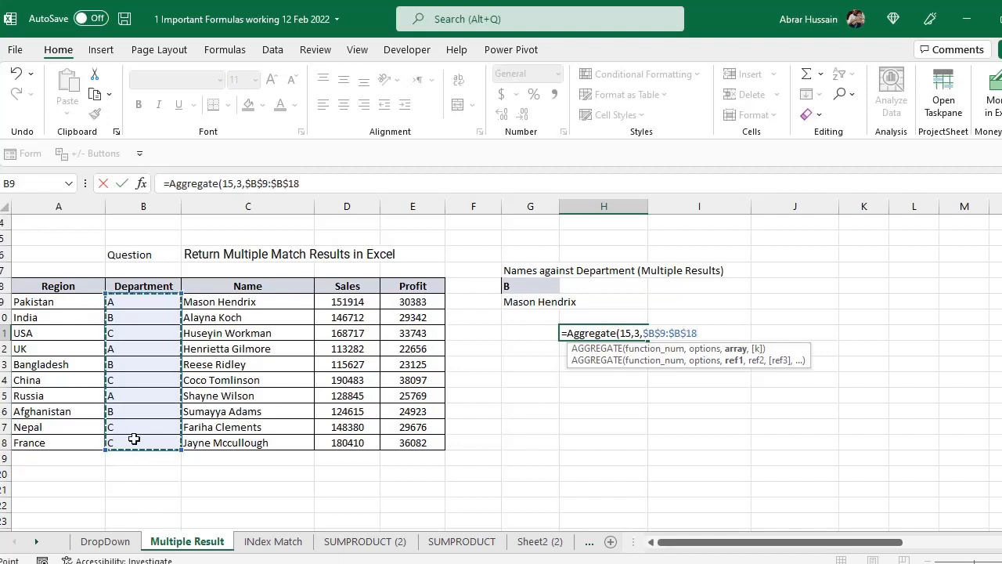
{"action": "left_click", "coordinate": [647, 332]}
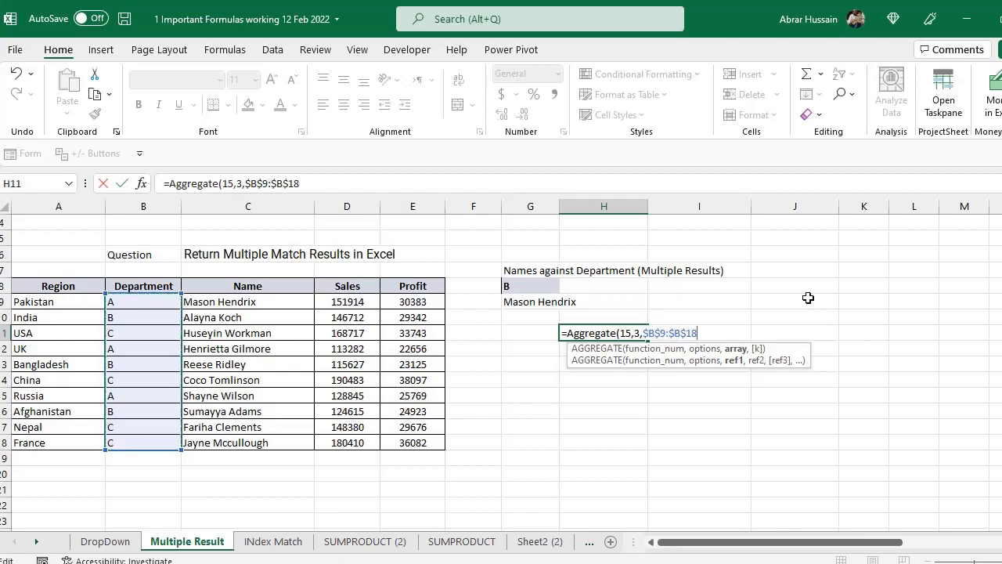
{"action": "type", "text": "="}
{"action": "left_click", "coordinate": [540, 286]}
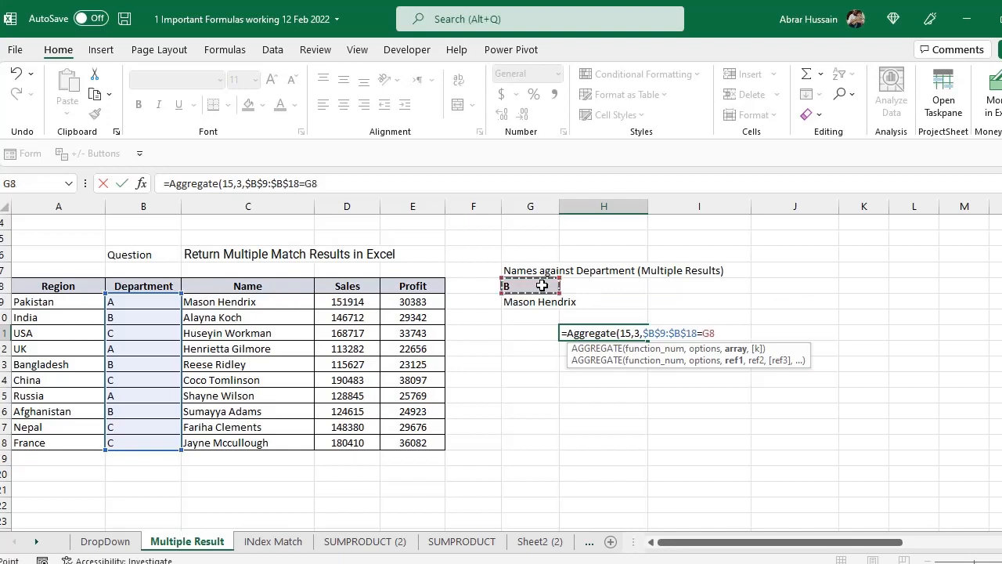
{"action": "type", "text": ")"}
- Evaluate the condition $B$9:$B$18=G8 inside the AGGREGATE formula and examine its TRUE and FALSE values against the departments
{"action": "left_click_drag", "start_coordinate": [642, 333], "coordinate": [714, 334]}
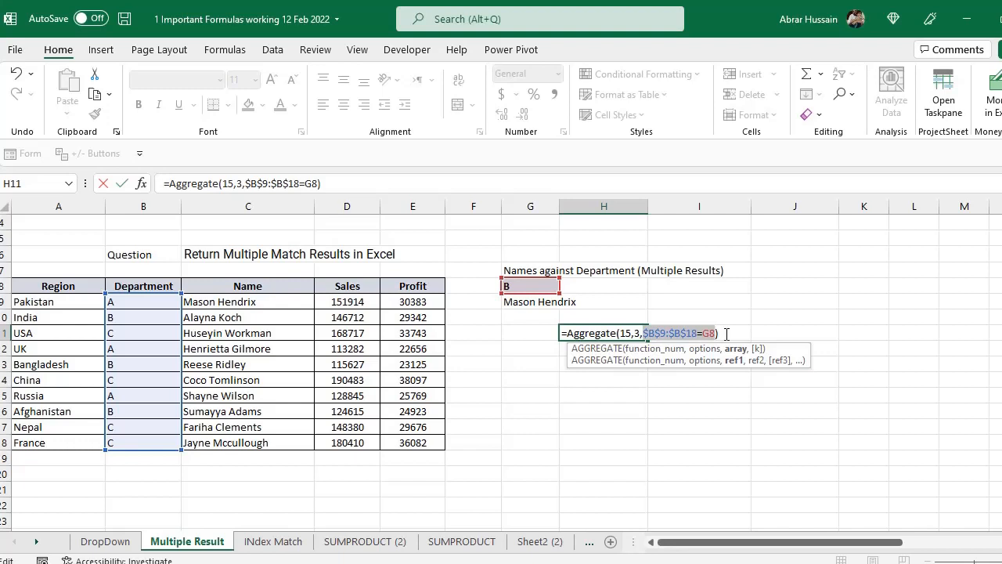
{"action": "key", "text": "F9"}
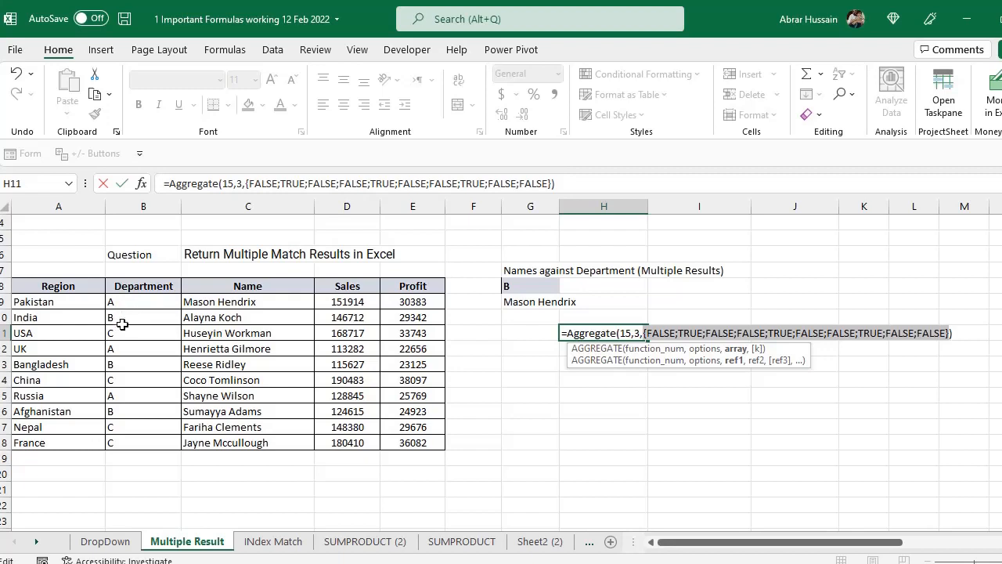
{"action": "left_click", "coordinate": [681, 333]}
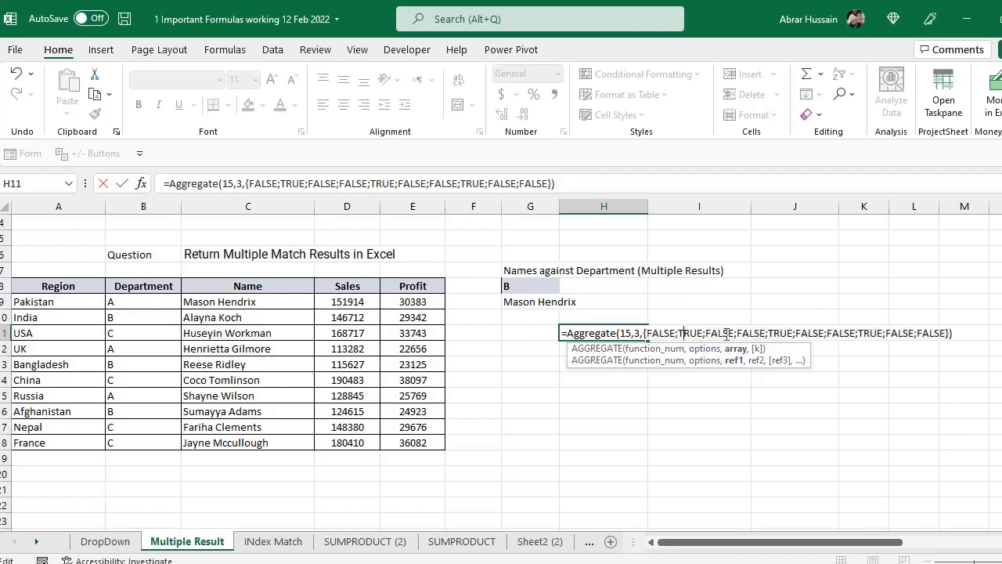
{"action": "left_click_drag", "start_coordinate": [644, 332], "coordinate": [781, 329]}
{"action": "left_click", "coordinate": [722, 334]}
{"action": "left_click_drag", "start_coordinate": [697, 332], "coordinate": [703, 332]}
{"action": "left_click", "coordinate": [779, 332]}
{"action": "double_click", "coordinate": [659, 330]}
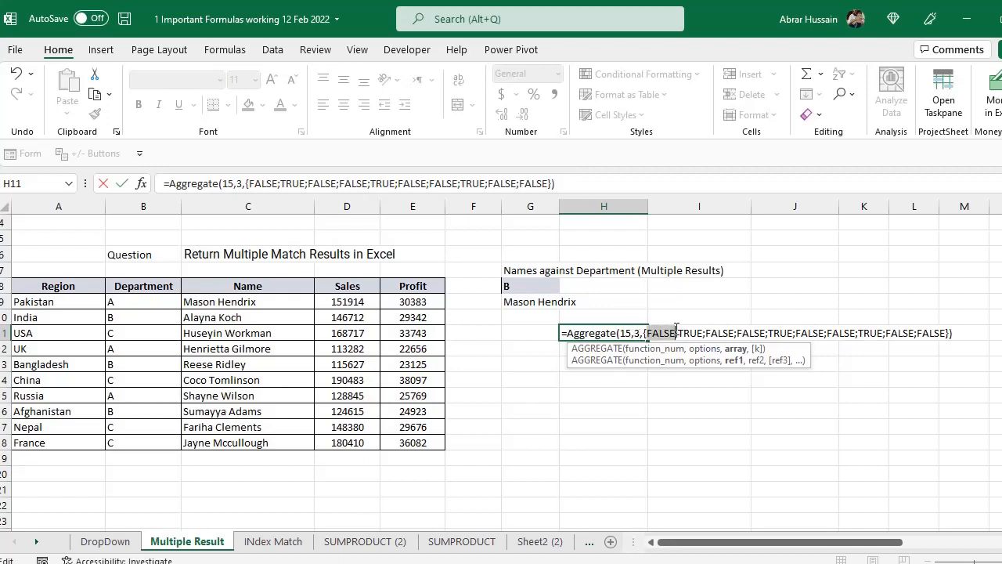
- Compare the first TRUE and FALSE values in the evaluated array, and restore the condition $B$9:$B$18=G8
{"action": "left_click", "coordinate": [653, 331]}
{"action": "left_click_drag", "start_coordinate": [650, 330], "coordinate": [724, 329]}
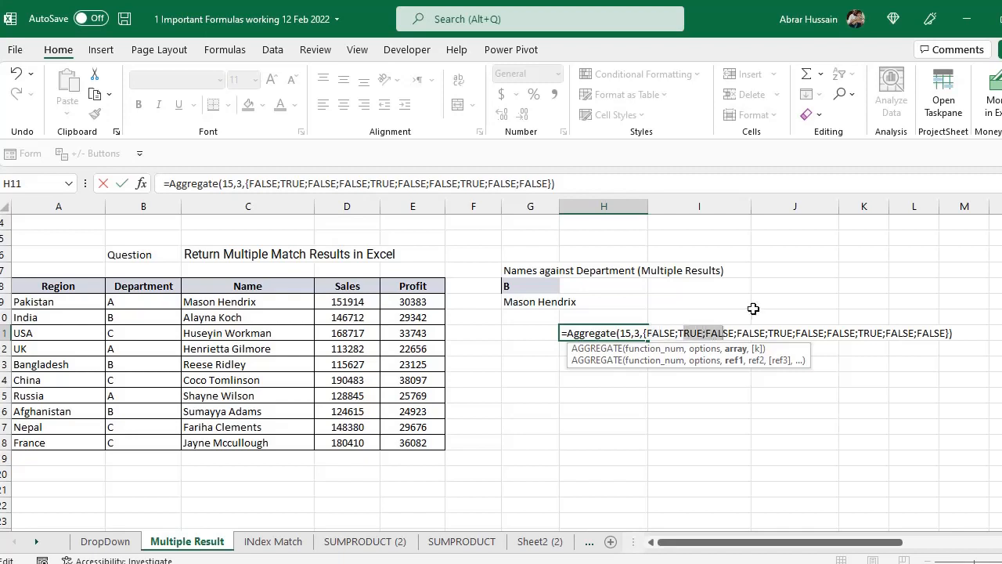
{"action": "key", "text": "ctrl+z"}
- Enclose the condition $B$9:$B$18=G8 in its own parentheses inside the AGGREGATE formula
{"action": "left_click_drag", "start_coordinate": [644, 332], "coordinate": [716, 334]}
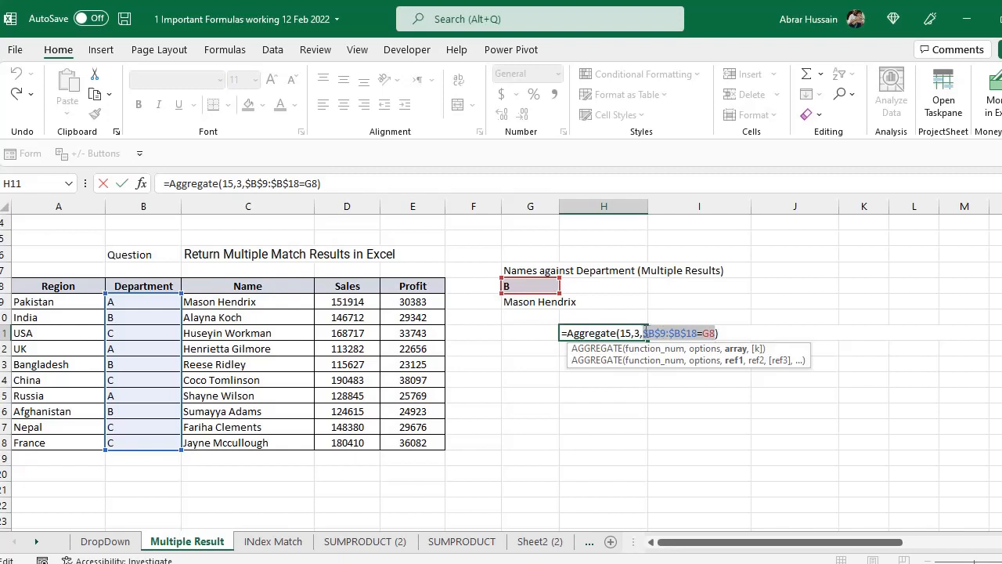
{"action": "left_click", "coordinate": [644, 332]}
{"action": "type", "text": "("}
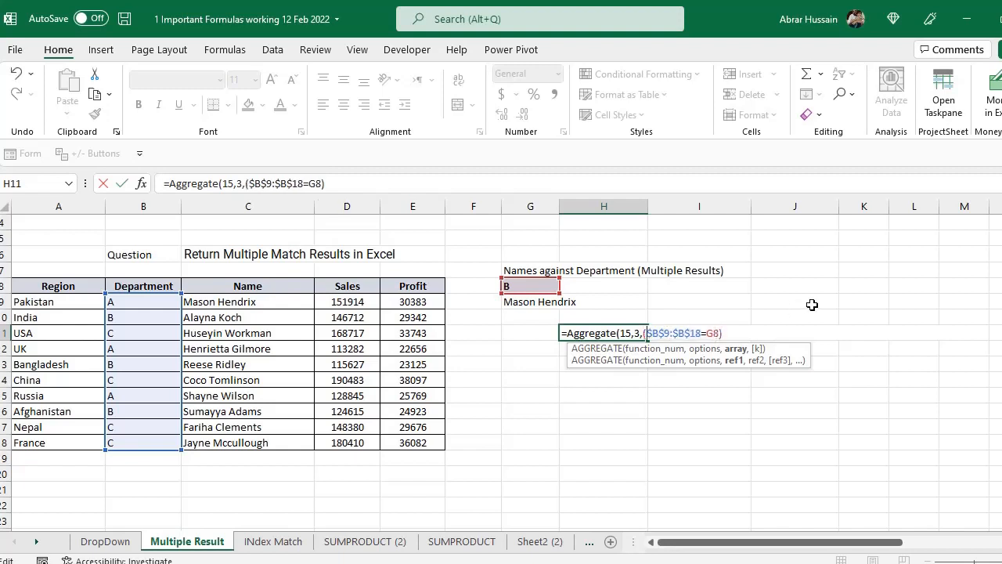
{"action": "key", "text": "End"}
{"action": "type", "text": ")"}
- Divide the bracketed condition ($B$9:$B$18=G8) by a copy of itself in the array argument
{"action": "key", "text": "shift+Left"}
{"action": "key", "text": "shift+Left"}
{"action": "key", "text": "shift+Left"}
{"action": "key", "text": "shift+Left"}
{"action": "key", "text": "shift+Left"}
{"action": "key", "text": "shift+Left"}
{"action": "key", "text": "shift+Left"}
{"action": "key", "text": "shift+Left"}
{"action": "key", "text": "shift+Left"}
{"action": "key", "text": "shift+Left"}
{"action": "key", "text": "shift+Left"}
{"action": "key", "text": "shift+Left"}
{"action": "key", "text": "shift+Left"}
{"action": "key", "text": "shift+Left"}
{"action": "key", "text": "shift+Left"}
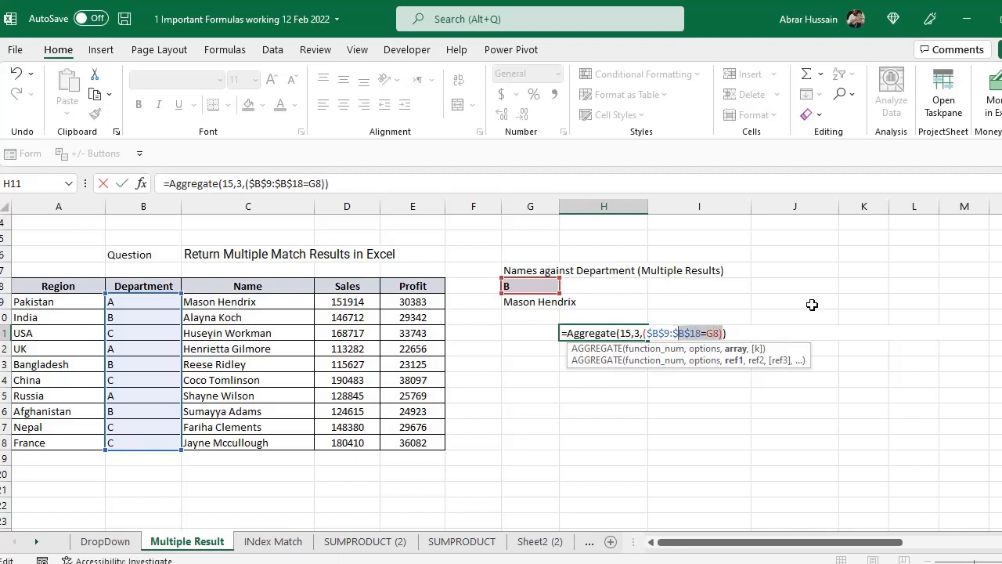
{"action": "key", "text": "ctrl+c"}
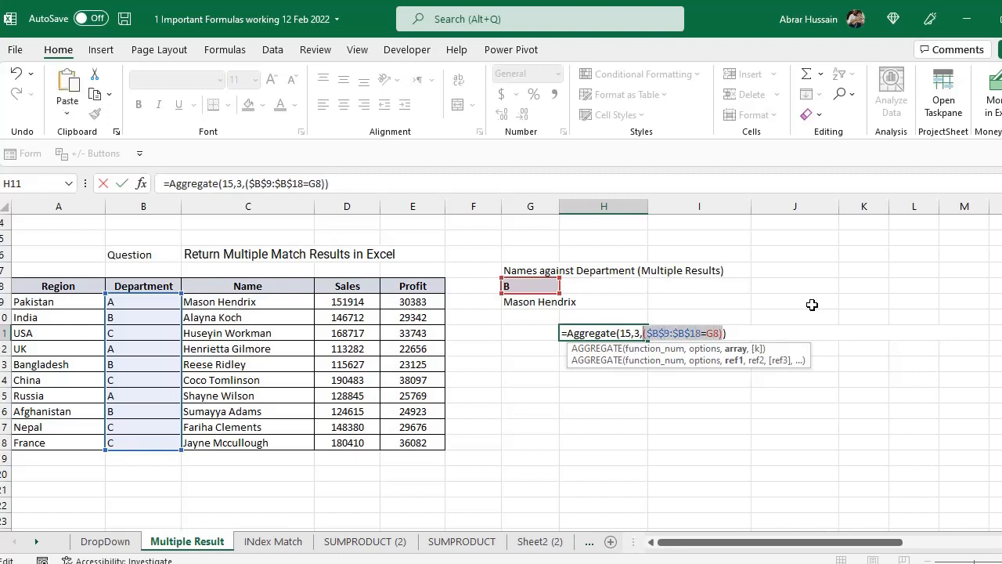
{"action": "key", "text": "End"}
{"action": "type", "text": "/"}
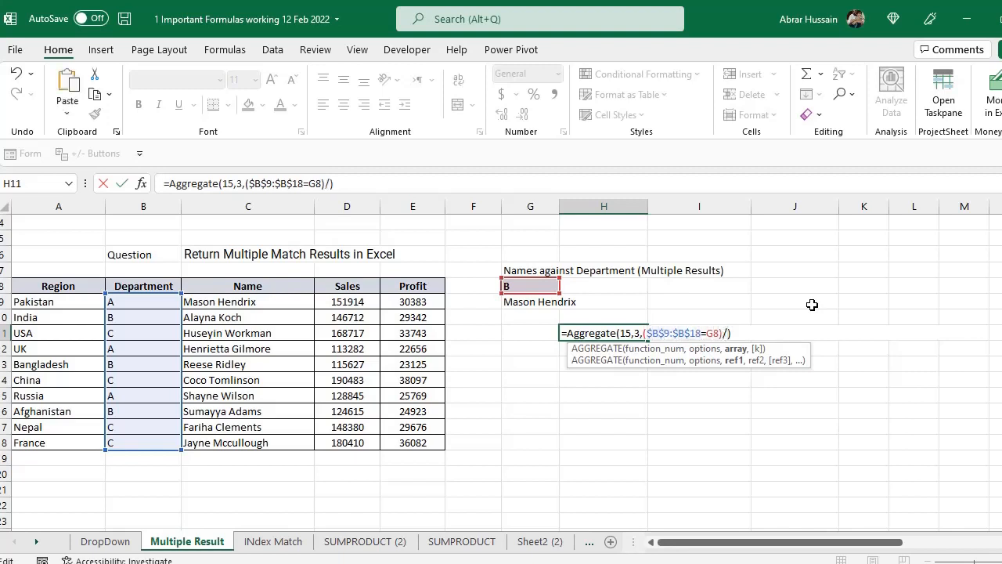
{"action": "key", "text": "ctrl+v"}
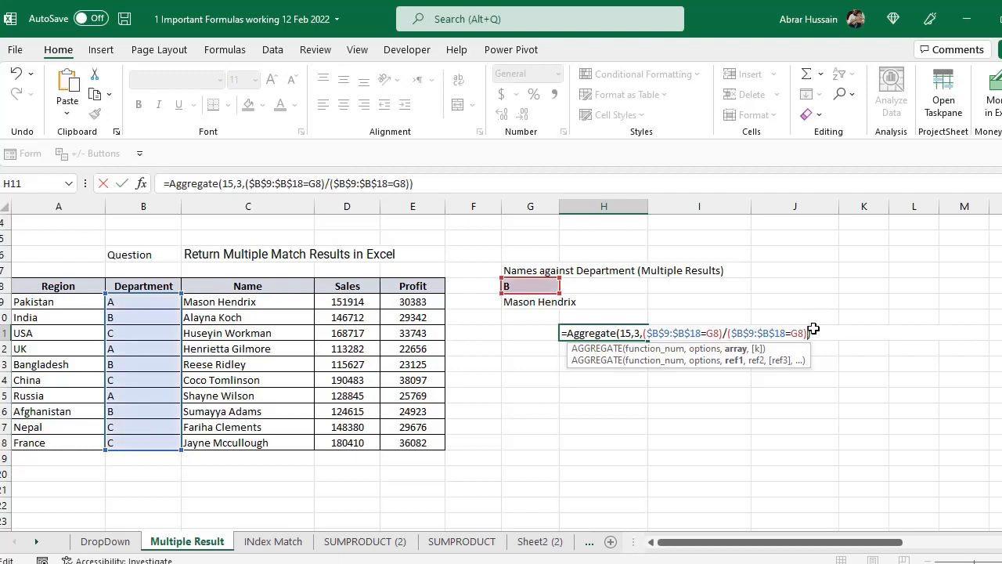
- Evaluate the divided conditions to examine their array, and restore the formula with both department references absolute as $G$8
{"action": "left_click_drag", "start_coordinate": [808, 333], "coordinate": [646, 333]}
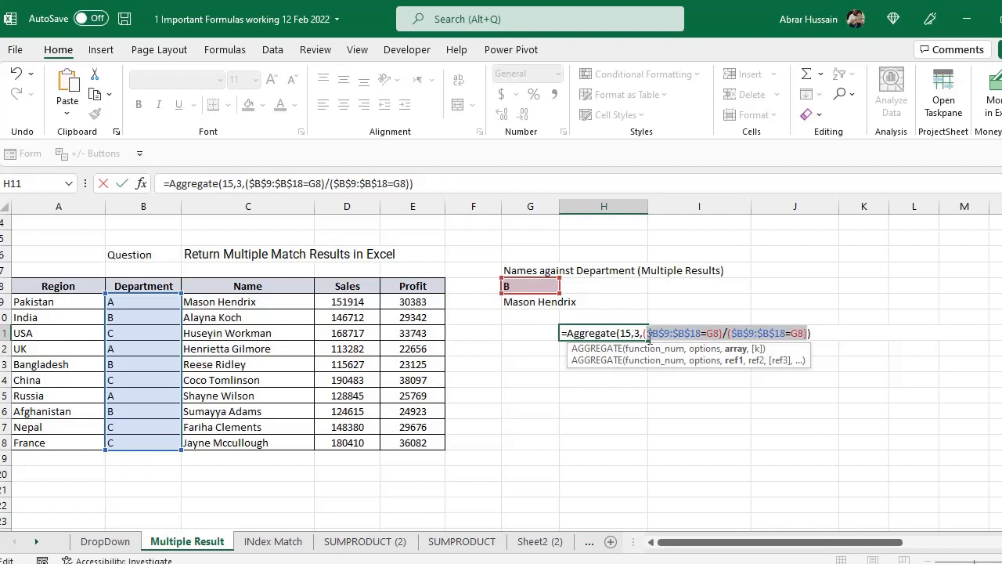
{"action": "key", "text": "F9"}
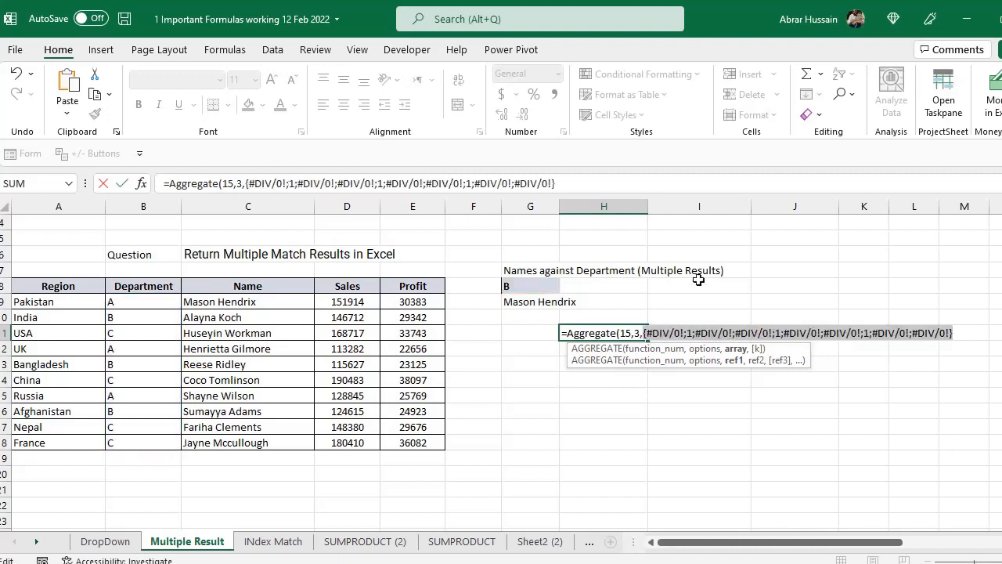
{"action": "left_click", "coordinate": [689, 333]}
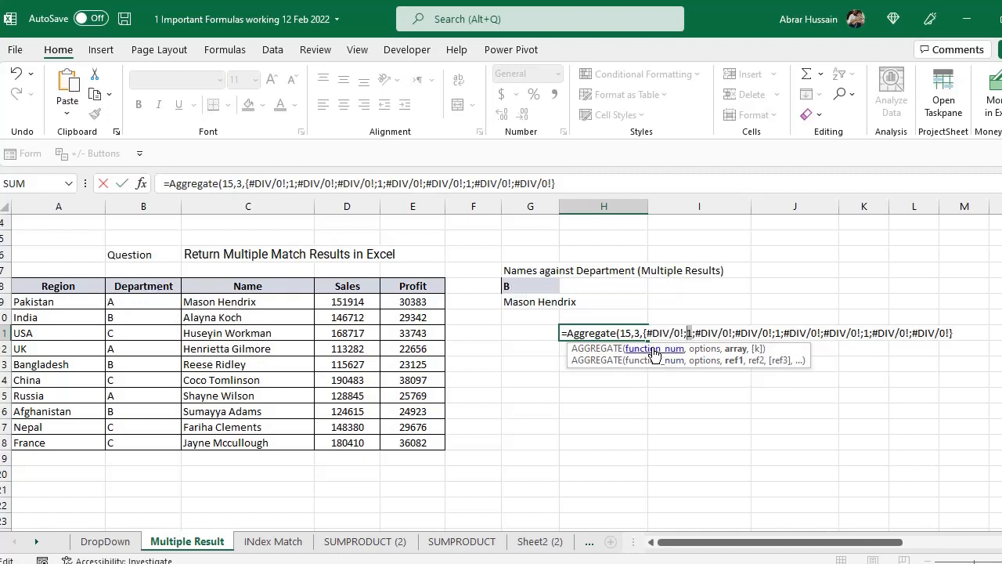
{"action": "left_click", "coordinate": [721, 333]}
{"action": "key", "text": "Left"}
{"action": "key", "text": "Left"}
{"action": "key", "text": "Left"}
{"action": "left_click", "coordinate": [757, 333]}
{"action": "double_click", "coordinate": [780, 333]}
{"action": "key", "text": "ctrl+z"}
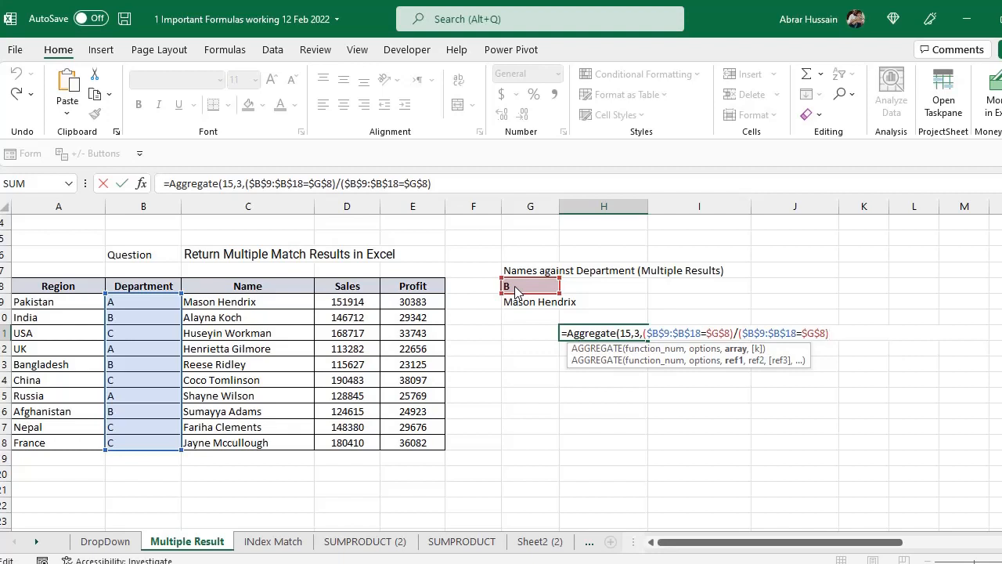
- Multiply the divided conditions by the row numbers of the absolute range $B$9:$B$18, using ROW inside an opening parenthesis
{"action": "type", "text": "*(row("}
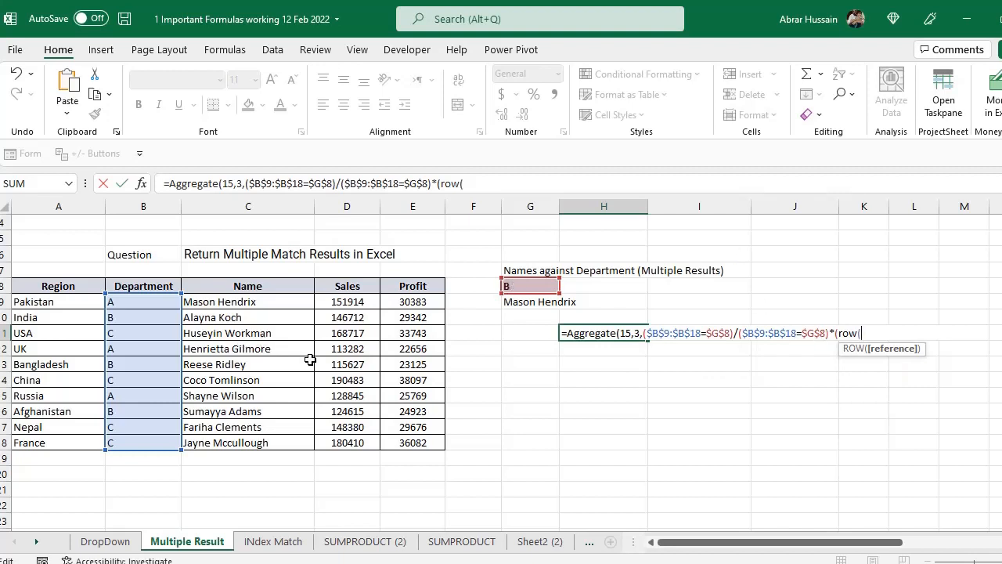
{"action": "left_click_drag", "start_coordinate": [138, 305], "coordinate": [133, 443]}
{"action": "key", "text": "F4"}
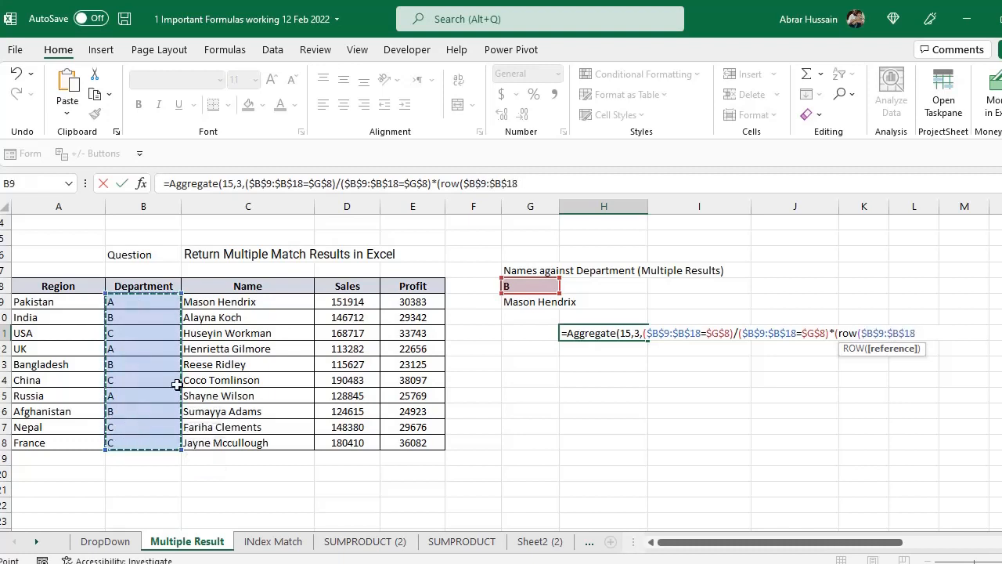
{"action": "type", "text": ")-"}
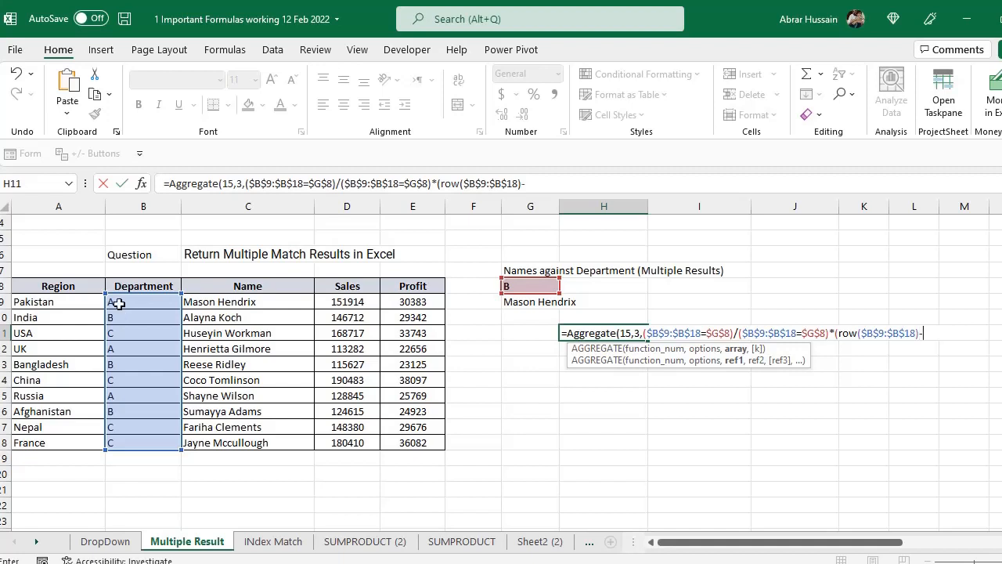
- Subtract the row number of the Department header from the row numbers, using (ROW($B$8)) with an absolute reference
{"action": "type", "text": "(row("}
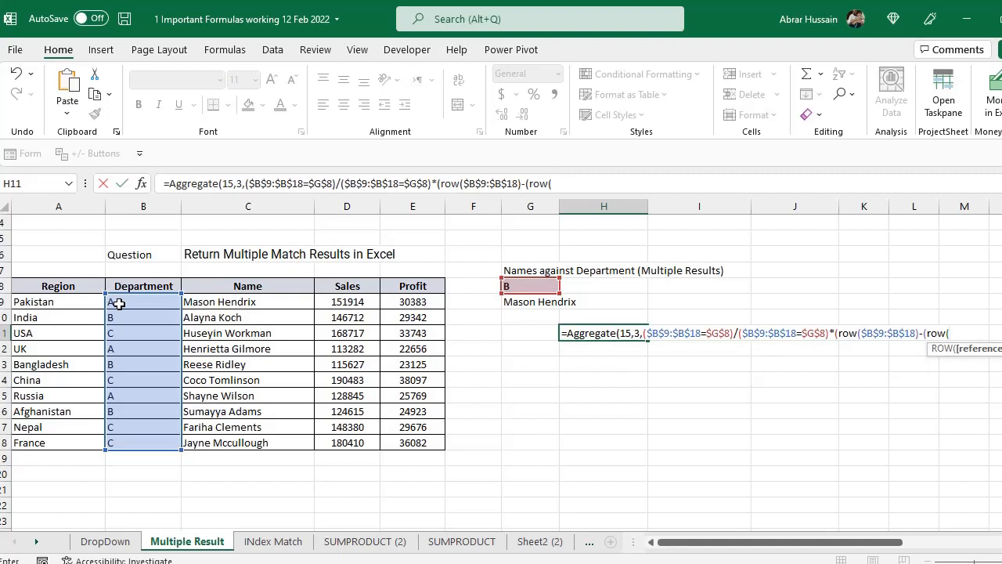
{"action": "left_click", "coordinate": [129, 286]}
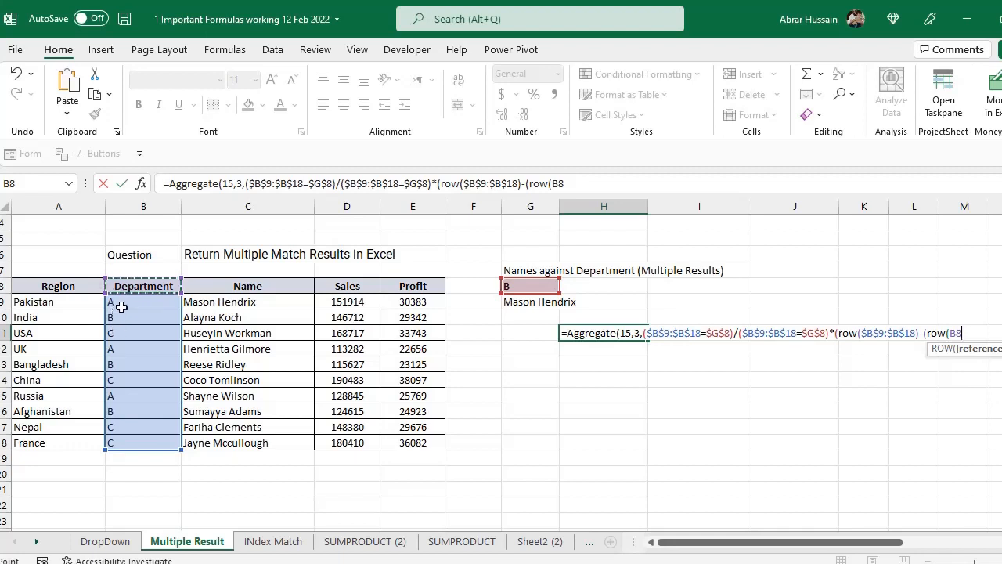
{"action": "type", "text": ")"}
{"action": "left_click", "coordinate": [962, 333]}
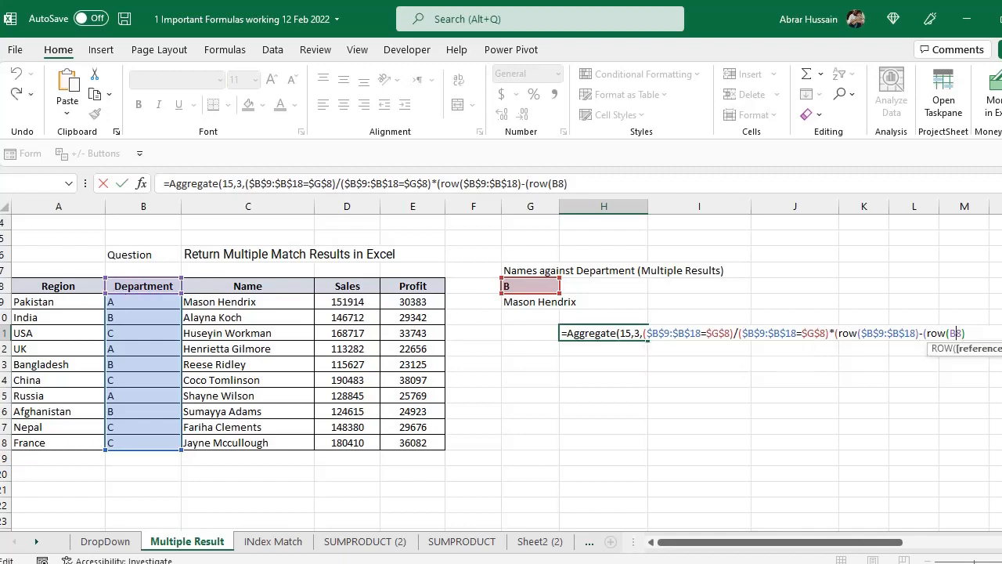
{"action": "key", "text": "F4"}
{"action": "left_click", "coordinate": [990, 330]}
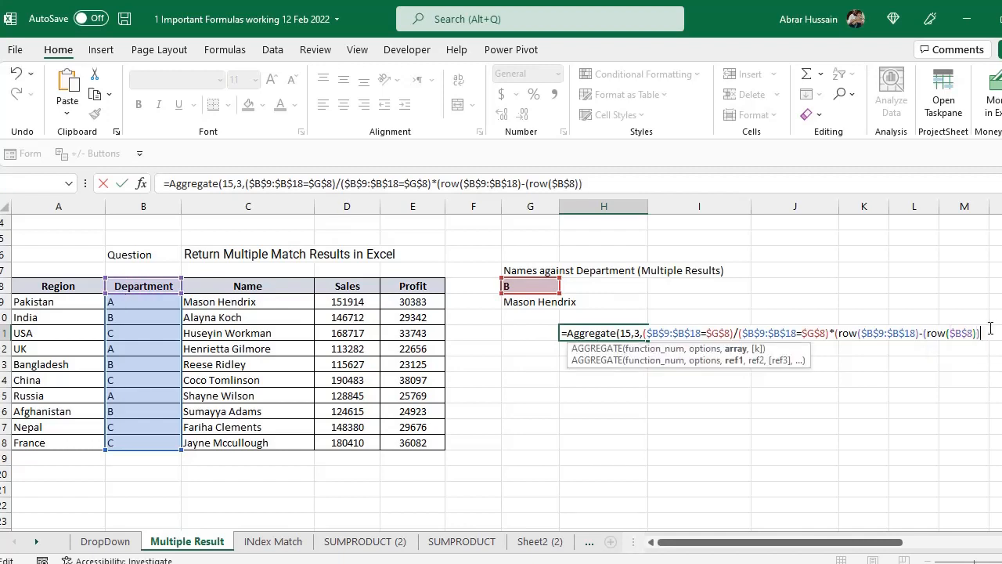
- Remove the extra parenthesis before the first ROW, and evaluate the array argument to examine its positions before restoring the formula
{"action": "left_click_drag", "start_coordinate": [981, 333], "coordinate": [643, 333]}
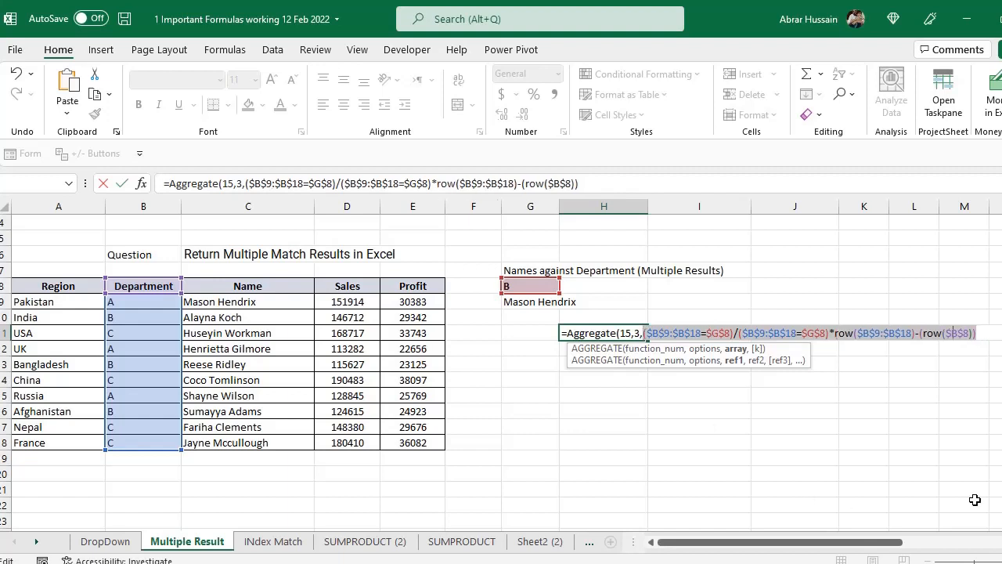
{"action": "key", "text": "F9"}
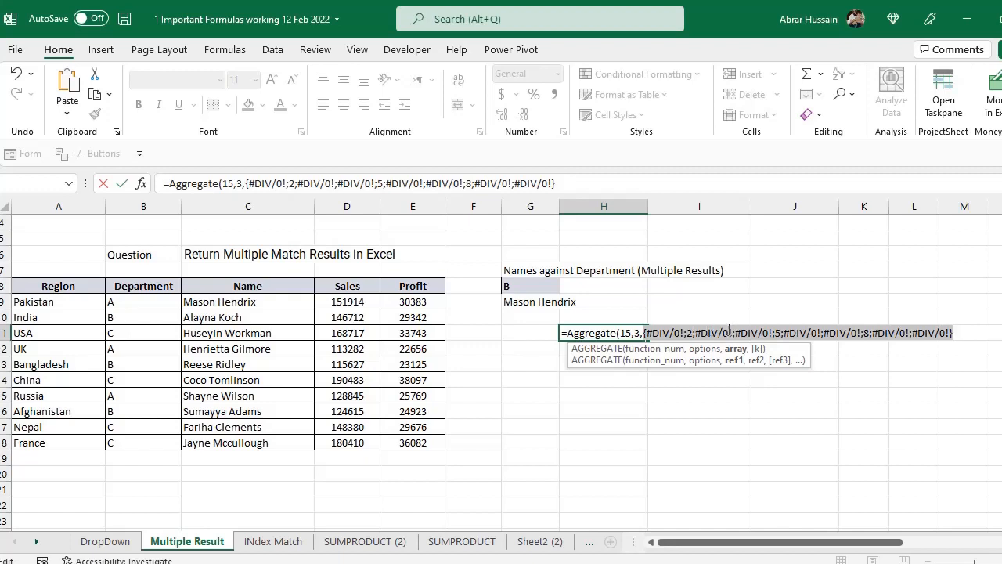
{"action": "left_click", "coordinate": [774, 335]}
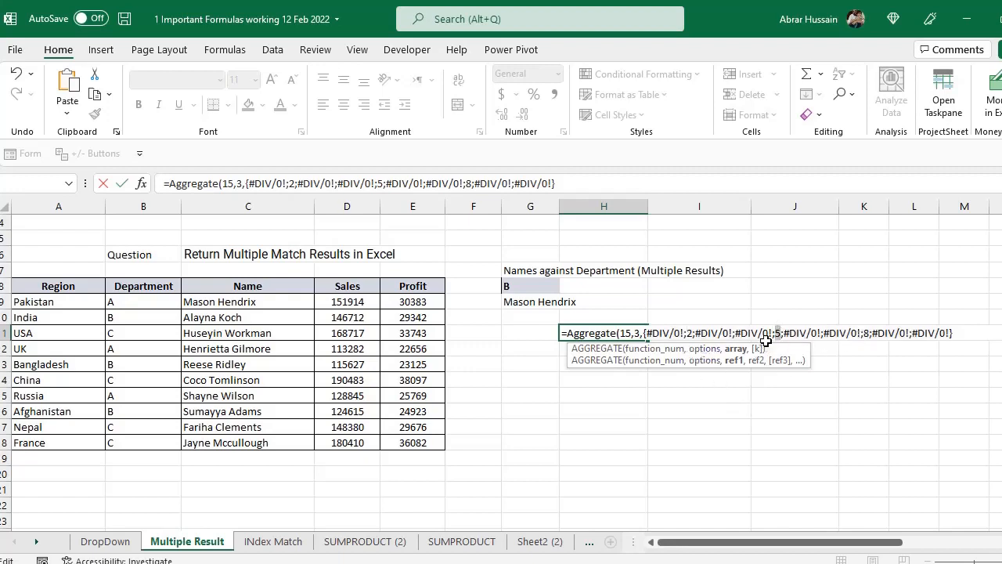
{"action": "double_click", "coordinate": [866, 335]}
{"action": "left_click", "coordinate": [734, 333]}
{"action": "key", "text": "ctrl+z"}
- Set the AGGREGATE k argument to 1, close the parenthesis and enter the formula in H11
{"action": "left_click", "coordinate": [980, 327]}
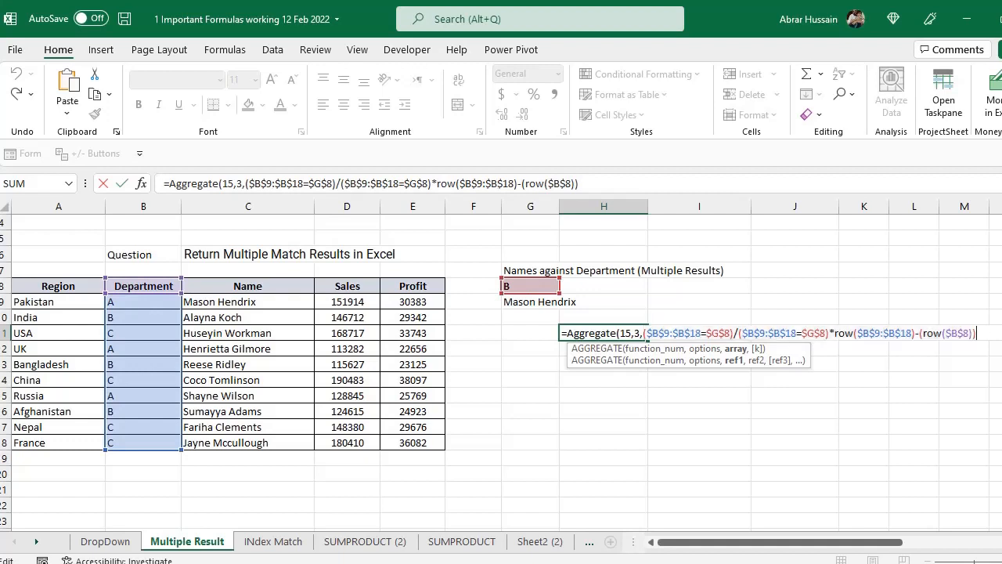
{"action": "type", "text": ",1"}
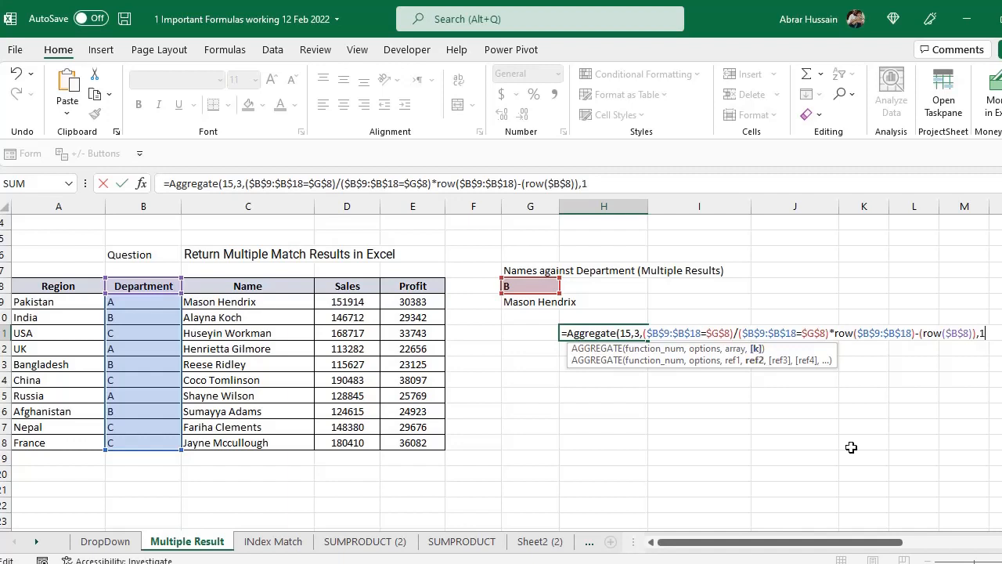
{"action": "type", "text": ")"}
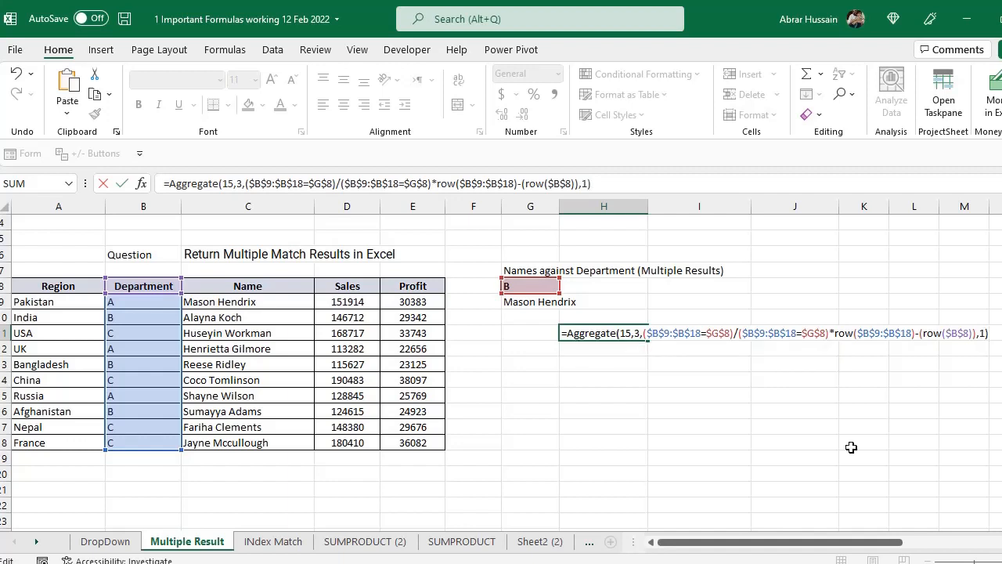
{"action": "key", "text": "ctrl+Return"}
{"action": "left_click", "coordinate": [592, 185]}
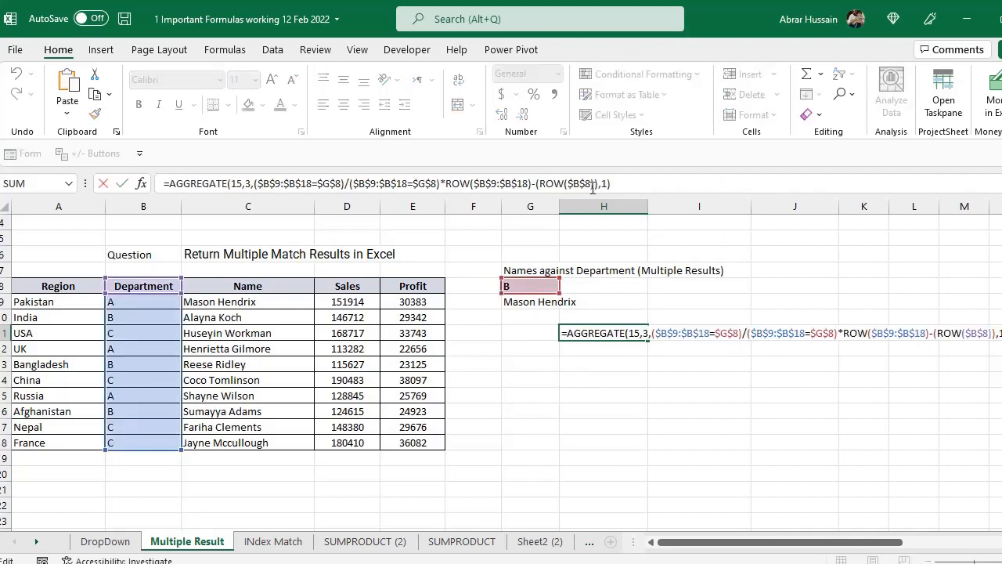
{"action": "key", "text": "ctrl+Return"}
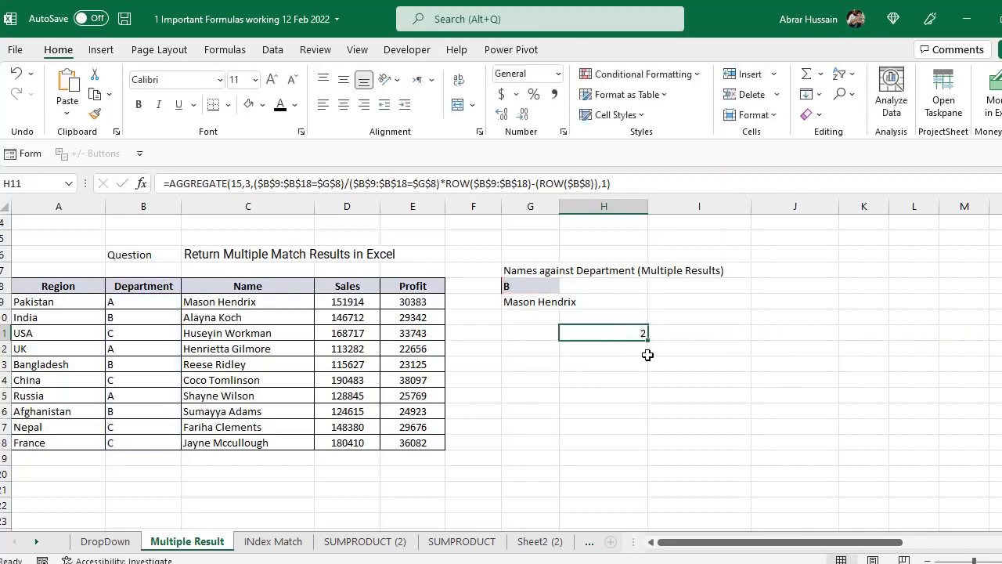
- Compare the AGGREGATE result in H11 with the position of the first B in the Department column
{"action": "key", "text": "F2"}
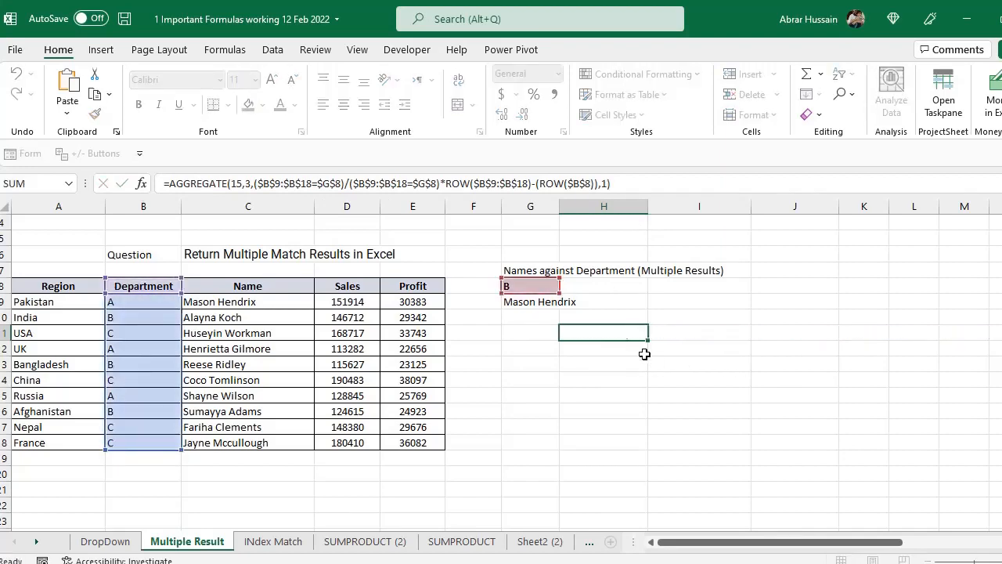
{"action": "key", "text": "ctrl+Return"}
{"action": "left_click", "coordinate": [113, 322]}
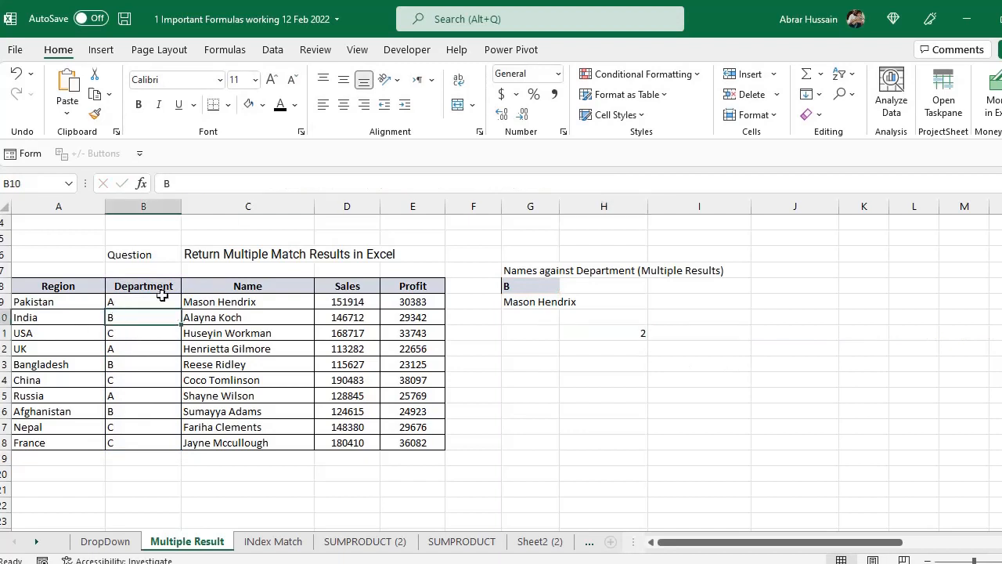
{"action": "double_click", "coordinate": [627, 327]}
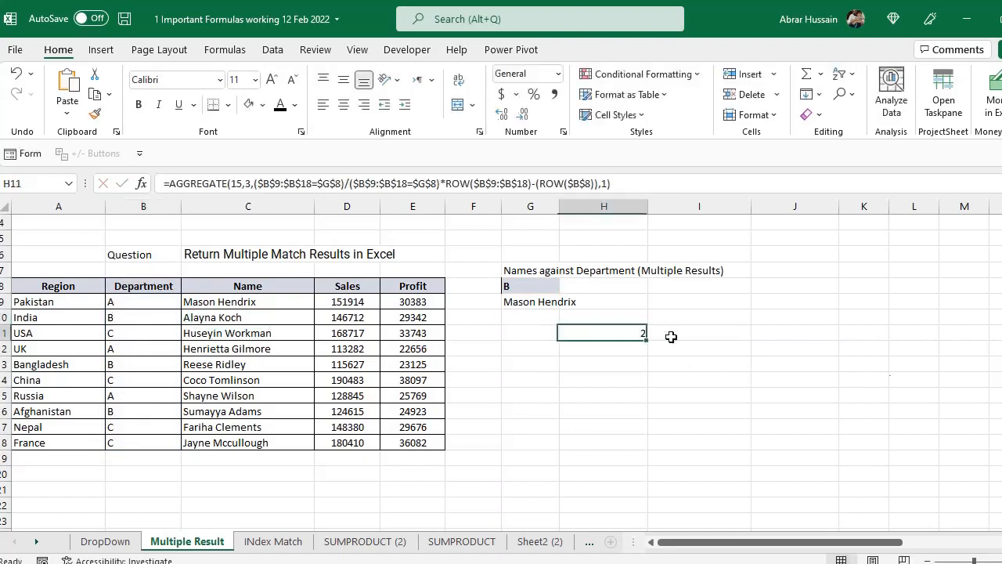
{"action": "key", "text": "Escape"}
- Copy the AGGREGATE formula from H11 into H12
{"action": "key", "text": "ctrl+c"}
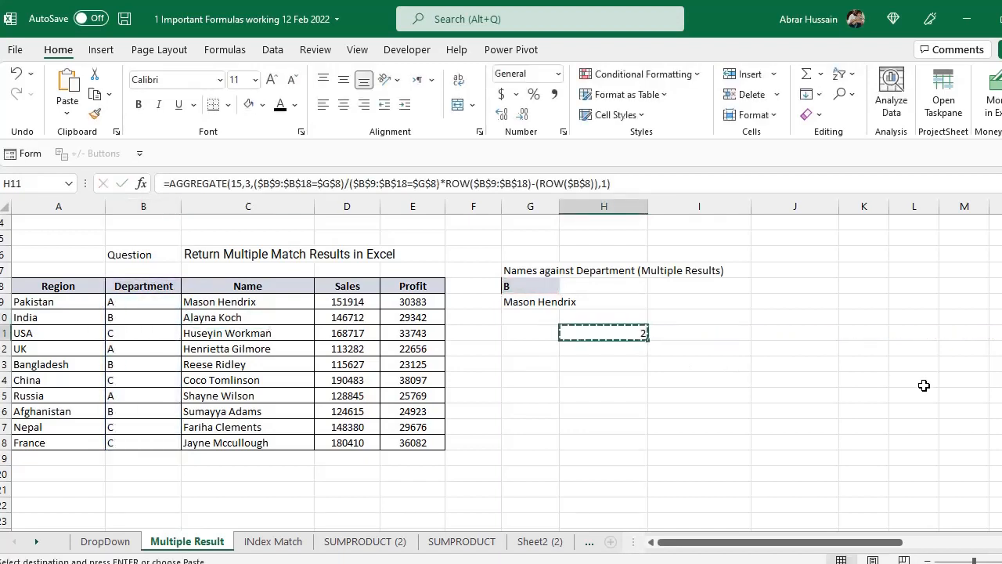
{"action": "key", "text": "Down"}
{"action": "key", "text": "ctrl+v"}
- Compare the AGGREGATE formulas in H11 and H12, examining the k argument at the end of each
{"action": "key", "text": "F2"}
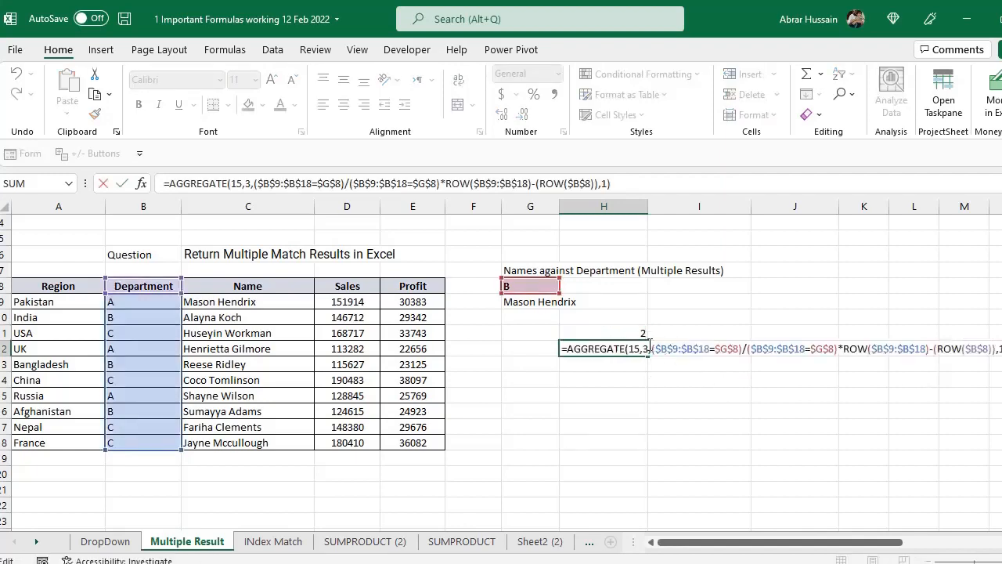
{"action": "key", "text": "Escape"}
{"action": "key", "text": "F2"}
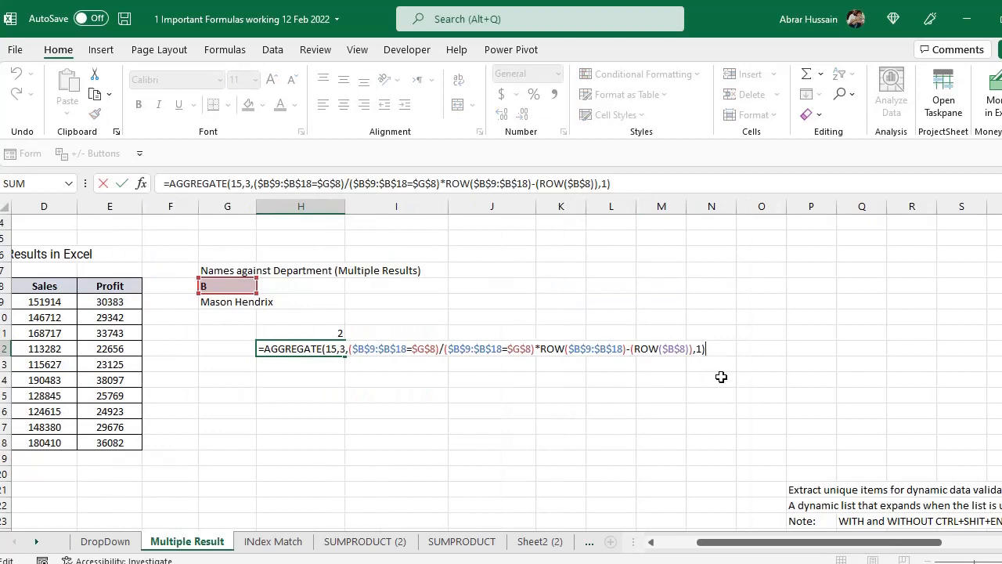
{"action": "key", "text": "Escape"}
{"action": "key", "text": "Up"}
{"action": "key", "text": "F2"}
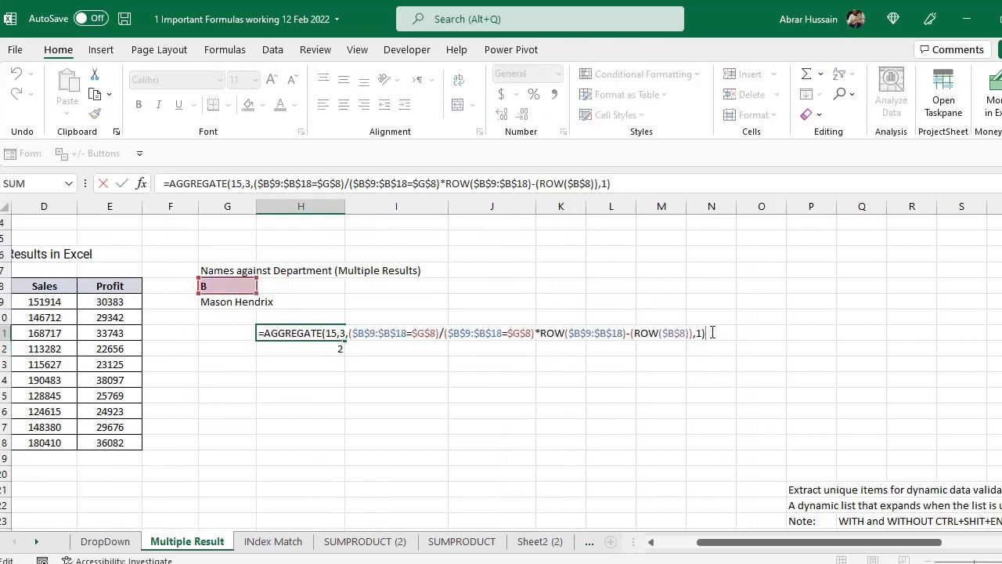
{"action": "key", "text": "Escape"}
{"action": "left_click", "coordinate": [331, 345]}
{"action": "key", "text": "F2"}
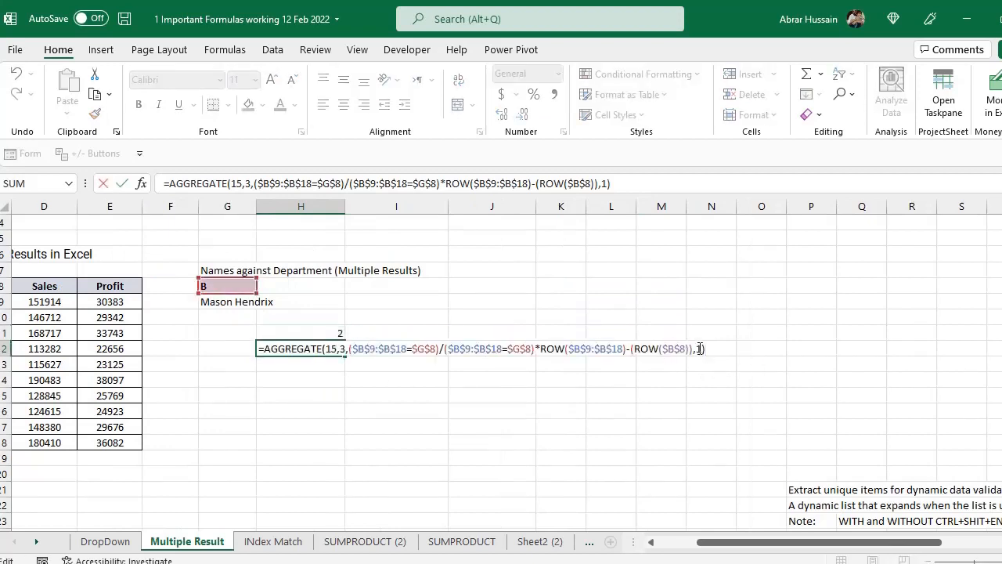
{"action": "key", "text": "Escape"}
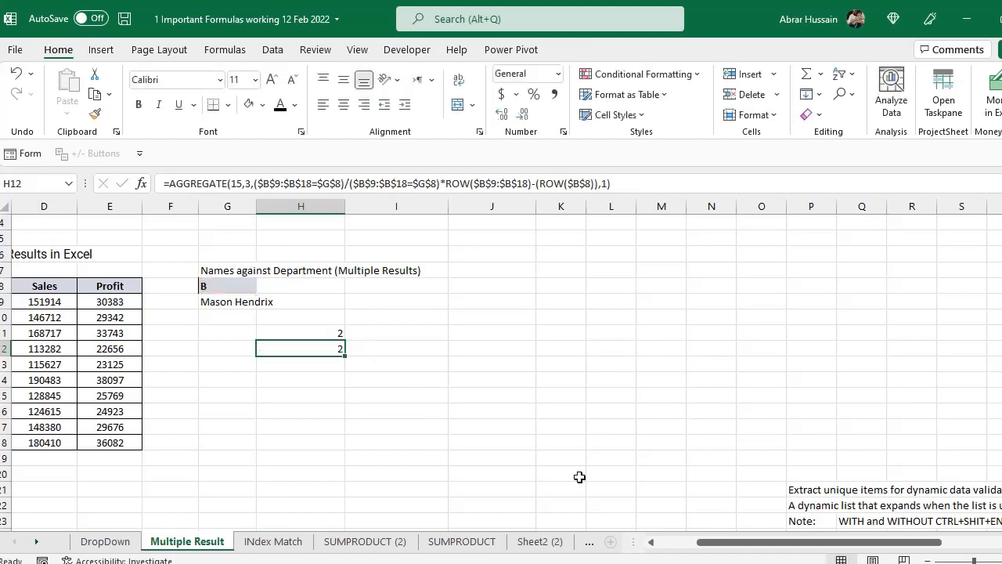
- Replace the k argument of the AGGREGATE formula in H11 with the ROWS function
{"action": "left_click_drag", "start_coordinate": [782, 541], "coordinate": [769, 552]}
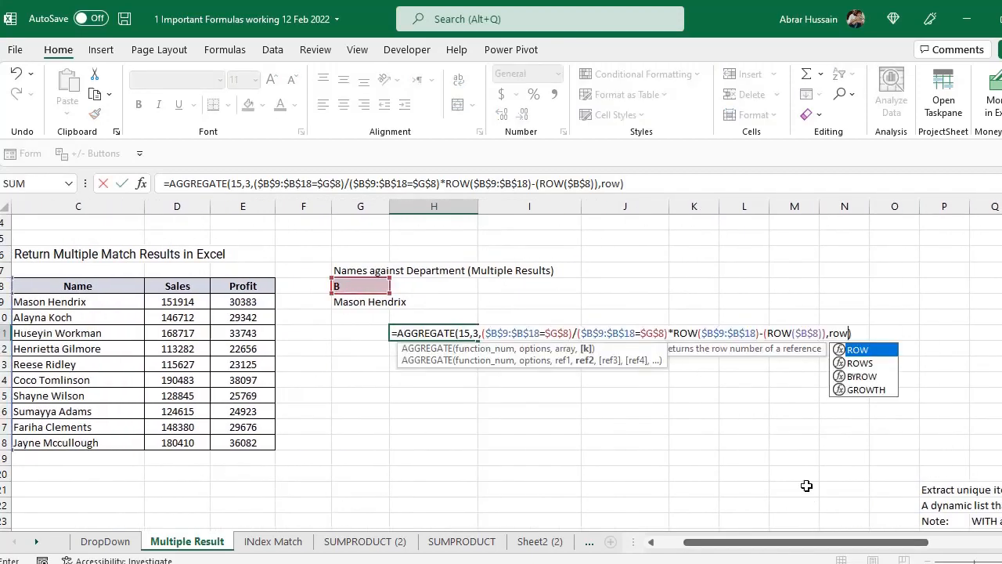
{"action": "type", "text": "s"}
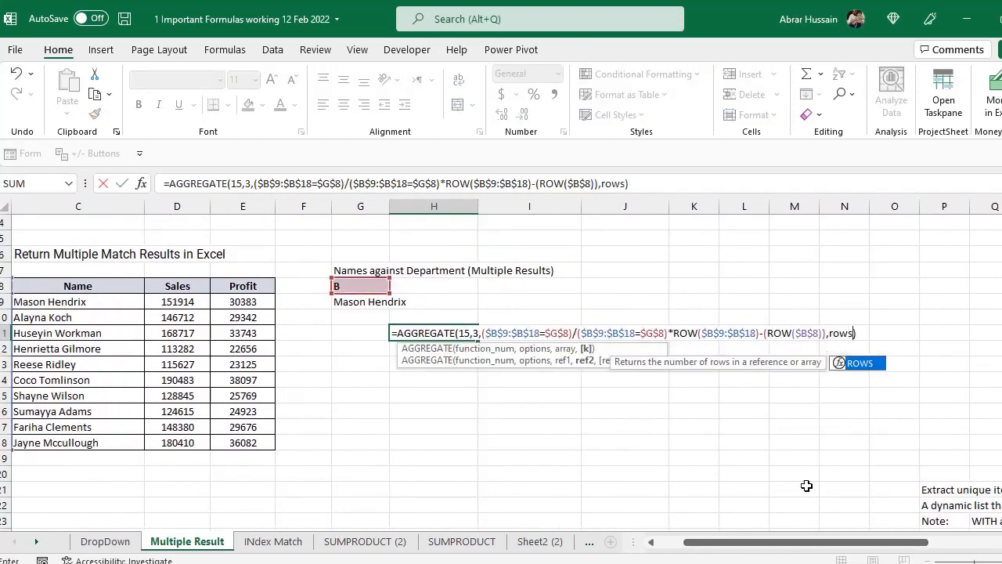
{"action": "key", "text": "BackSpace"}
{"action": "key", "text": "BackSpace"}
{"action": "key", "text": "BackSpace"}
{"action": "key", "text": "BackSpace"}
{"action": "key", "text": "BackSpace"}
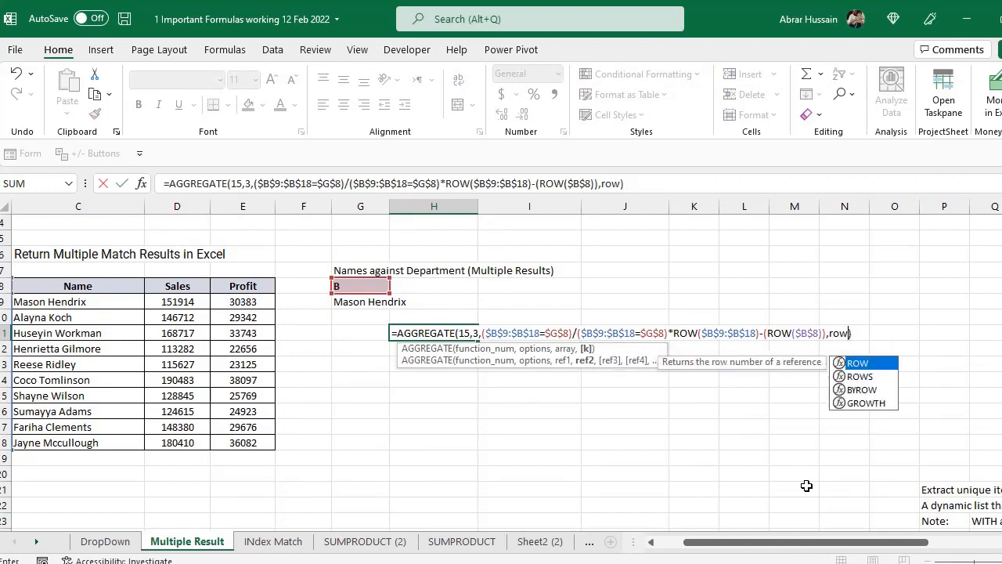
{"action": "type", "text": ","}
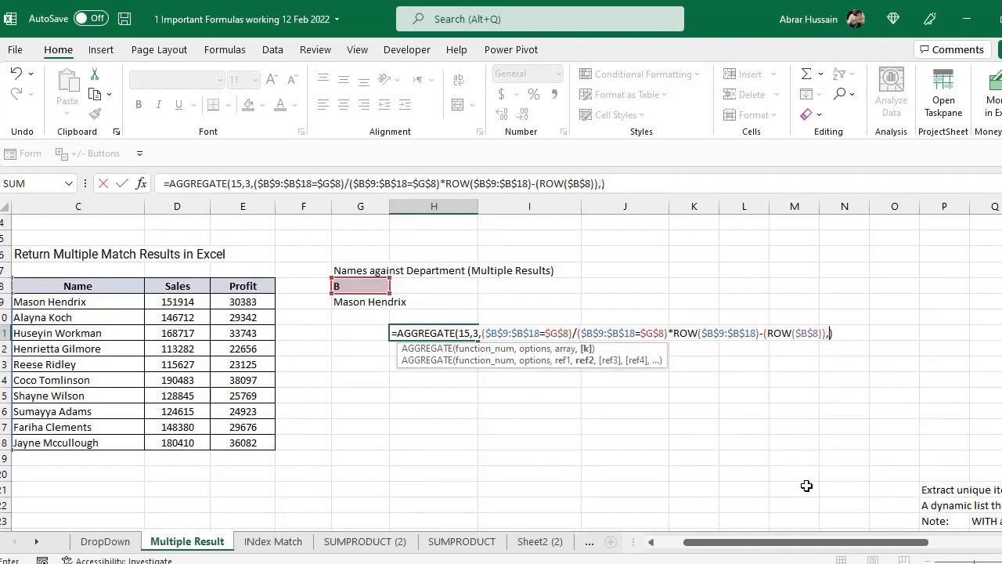
{"action": "type", "text": "rows("}
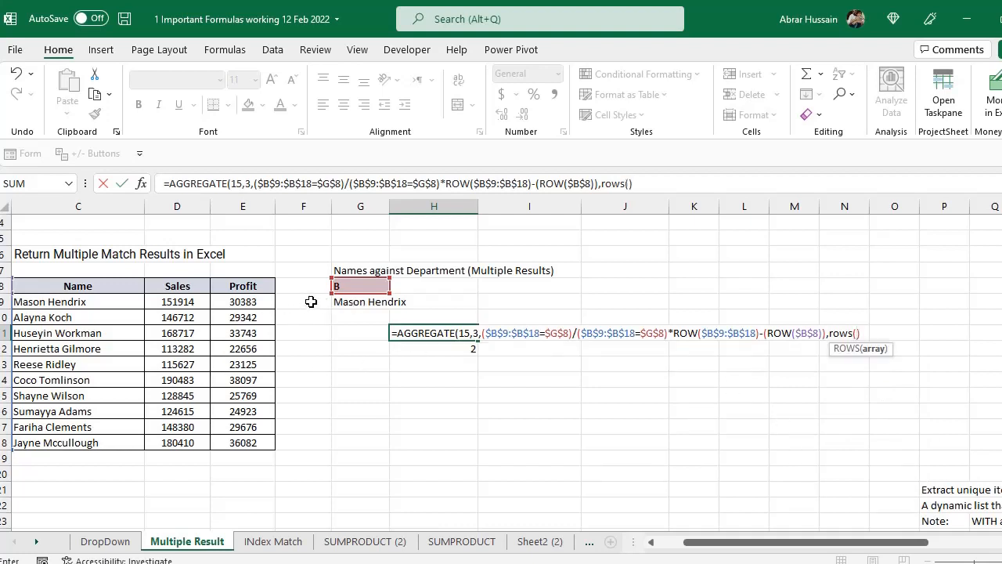
- Give ROWS the expanding range $F$9:F9 with only its start cell absolute, and enter the AGGREGATE formula in H11
{"action": "left_click", "coordinate": [310, 301]}
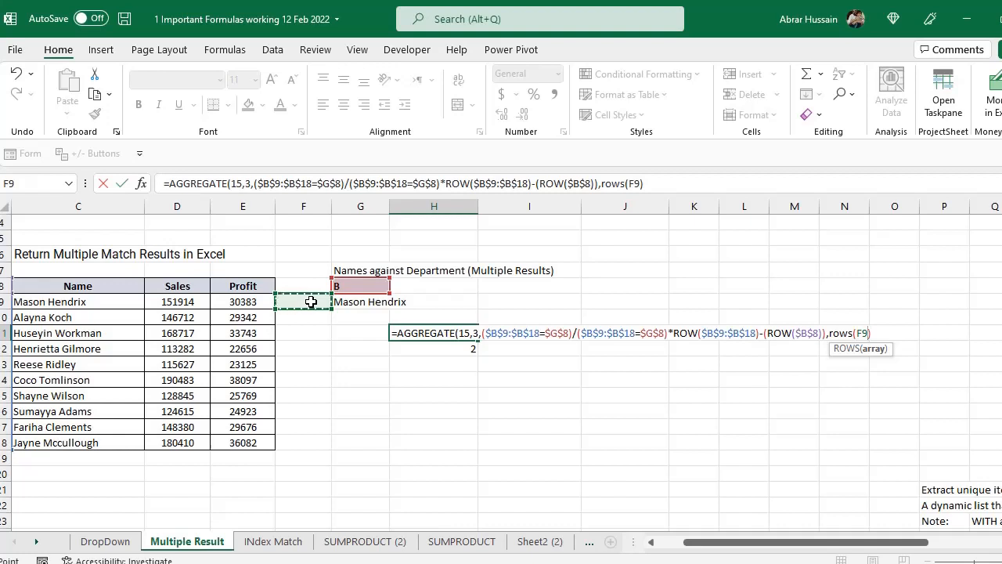
{"action": "key", "text": "F8"}
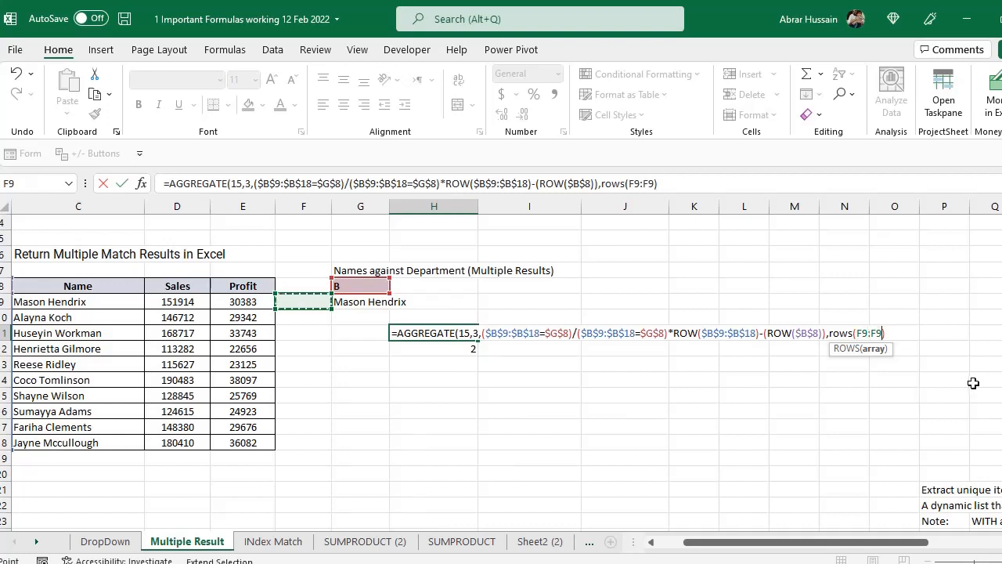
{"action": "double_click", "coordinate": [864, 332]}
{"action": "key", "text": "Left"}
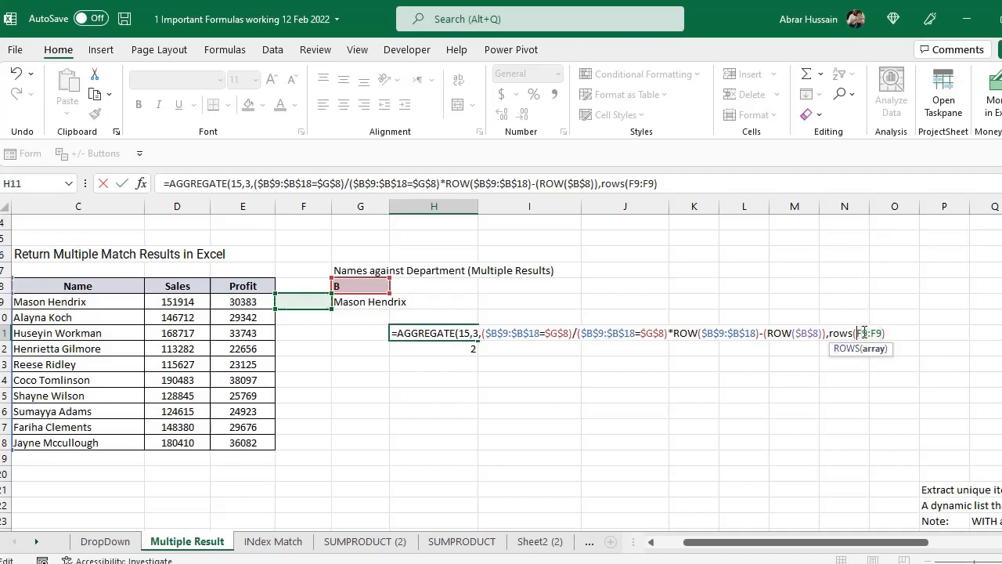
{"action": "key", "text": "F4"}
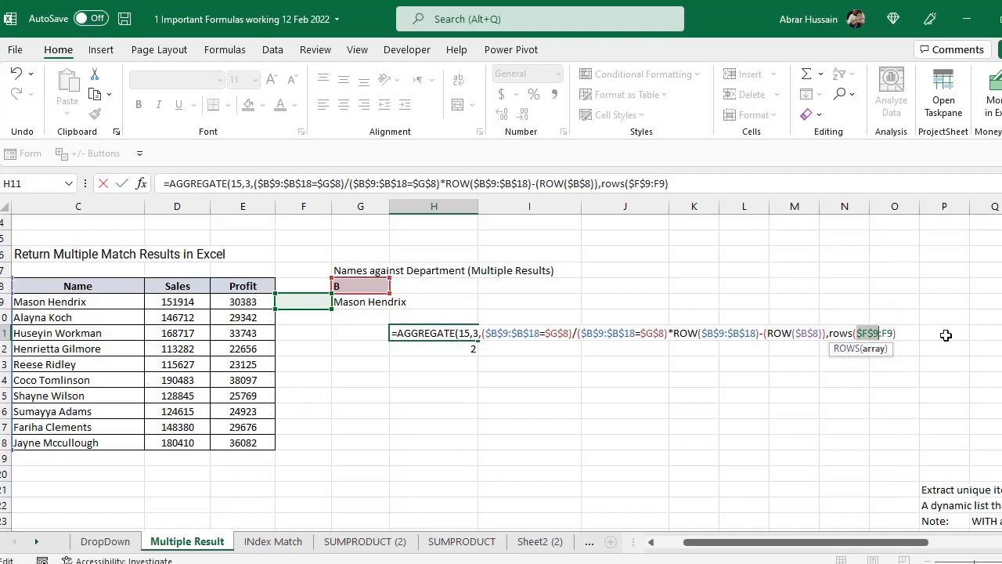
{"action": "left_click", "coordinate": [905, 334]}
{"action": "key", "text": "Left"}
{"action": "key", "text": "BackSpace"}
{"action": "key", "text": "BackSpace"}
{"action": "key", "text": "BackSpace"}
{"action": "key", "text": "BackSpace"}
{"action": "key", "text": "BackSpace"}
{"action": "key", "text": "BackSpace"}
{"action": "key", "text": "BackSpace"}
{"action": "key", "text": "BackSpace"}
{"action": "key", "text": "BackSpace"}
{"action": "key", "text": "BackSpace"}
{"action": "key", "text": "BackSpace"}
{"action": "key", "text": "BackSpace"}
{"action": "type", "text": "1"}
{"action": "key", "text": "Return"}
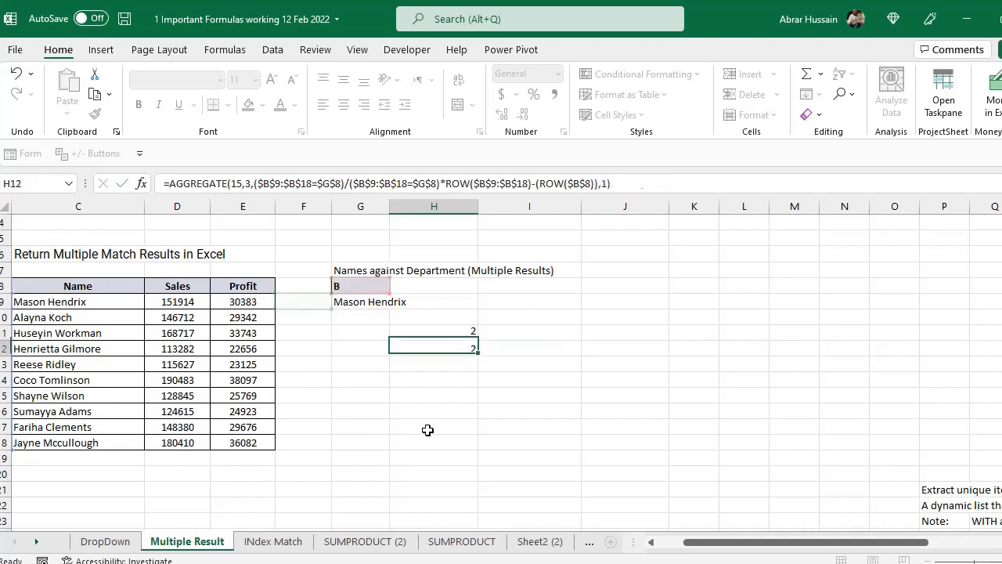
{"action": "key", "text": "ctrl+z"}
{"action": "key", "text": "F2"}
{"action": "key", "text": "Escape"}
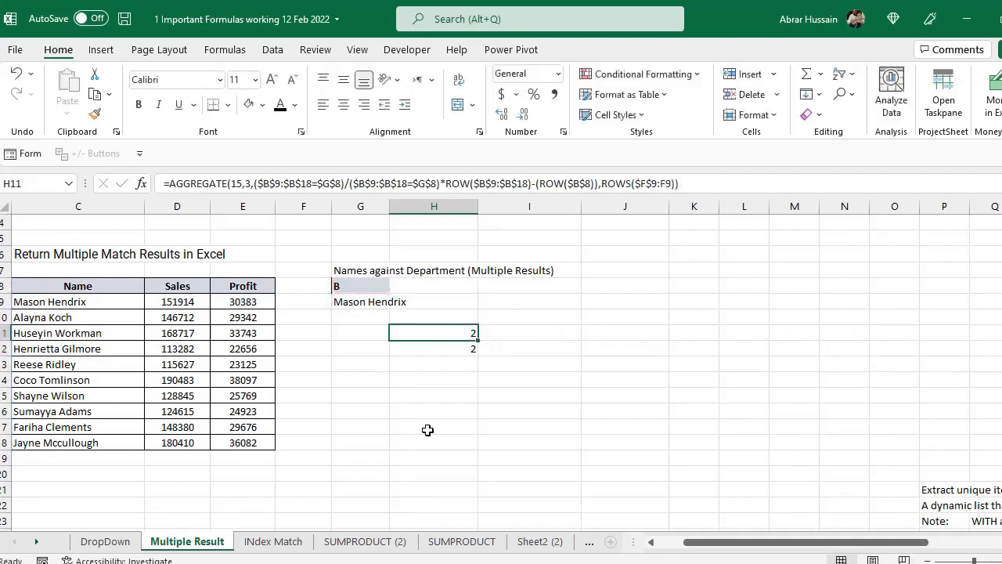
- Move the AGGREGATE formula from H11 to H9
{"action": "key", "text": "ctrl+x"}
{"action": "key", "text": "Up"}
{"action": "key", "text": "Up"}
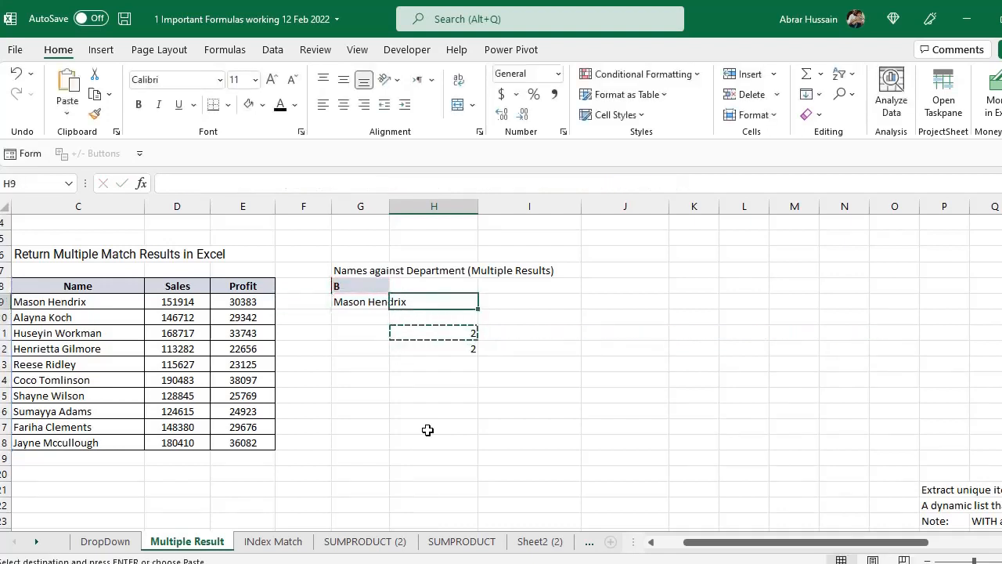
{"action": "key", "text": "ctrl+v"}
{"action": "key", "text": "F2"}
{"action": "key", "text": "Escape"}
{"action": "key", "text": "F2"}
{"action": "key", "text": "Escape"}
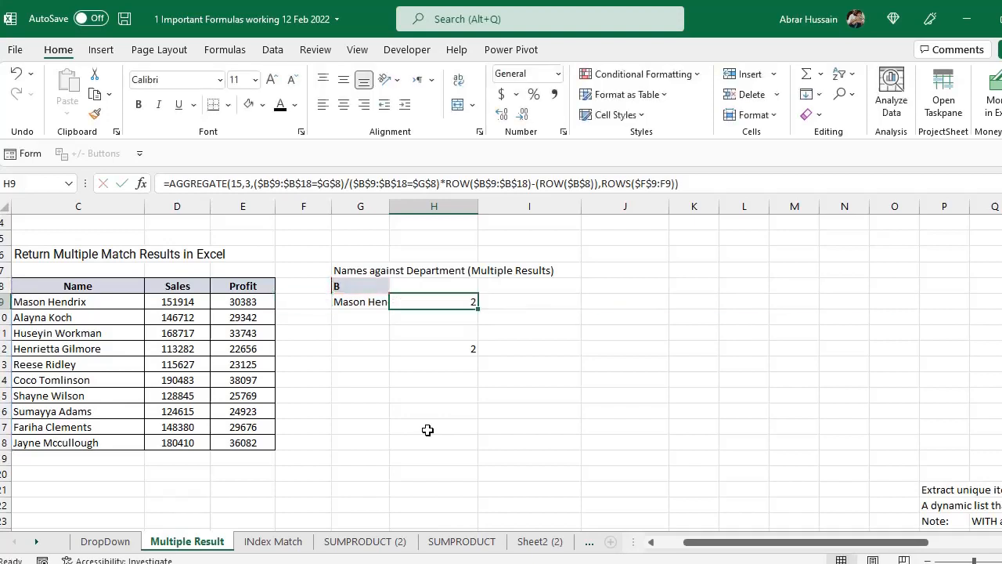
- Delete the leftover AGGREGATE formula from H12
{"action": "key", "text": "Down"}
{"action": "key", "text": "Down"}
{"action": "key", "text": "Down"}
{"action": "key", "text": "Delete"}
{"action": "key", "text": "Up"}
{"action": "key", "text": "Up"}
{"action": "key", "text": "Up"}
- Copy the AGGREGATE formula from H9 down through H15
{"action": "key", "text": "F2"}
{"action": "key", "text": "Escape"}
{"action": "key", "text": "ctrl+c"}
{"action": "key", "text": "Down"}
{"action": "key", "text": "ctrl+v"}
{"action": "key", "text": "Down"}
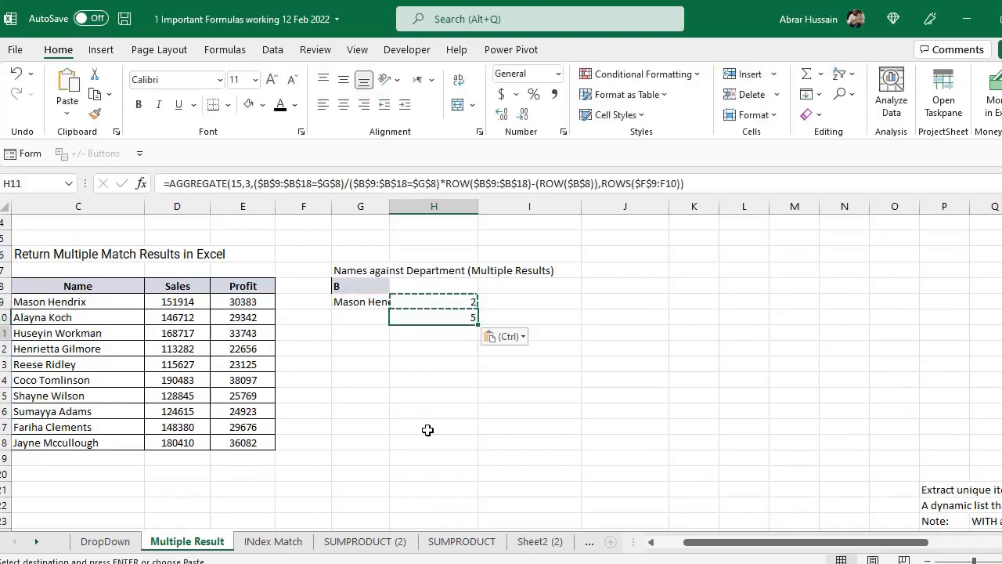
{"action": "key", "text": "ctrl+v"}
{"action": "key", "text": "Down"}
{"action": "key", "text": "ctrl+v"}
{"action": "key", "text": "Down"}
{"action": "key", "text": "ctrl+v"}
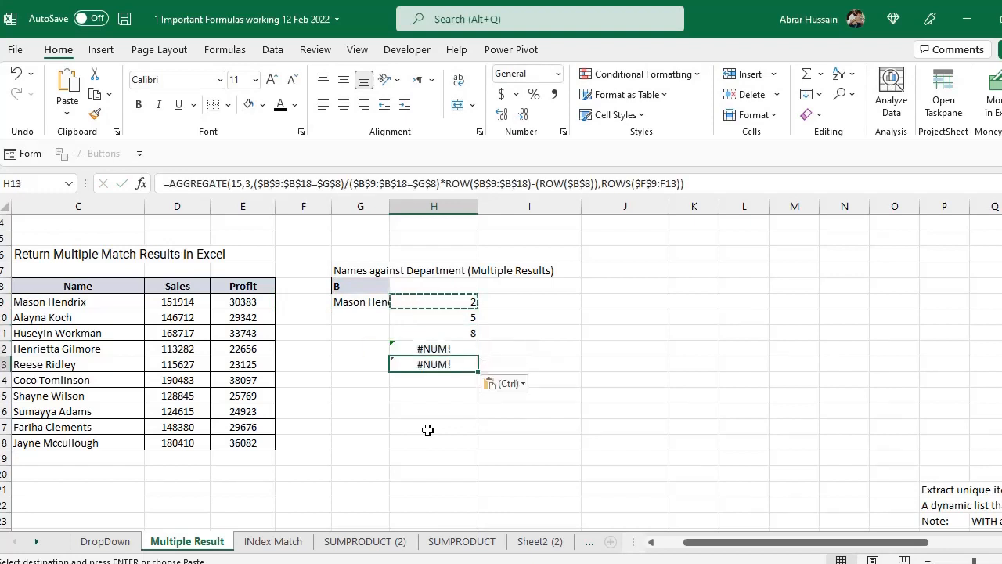
{"action": "key", "text": "Down"}
{"action": "key", "text": "ctrl+v"}
{"action": "key", "text": "Down"}
{"action": "key", "text": "ctrl+v"}
- Compare the ROWS ranges at the end of the AGGREGATE formulas in H9, H10 and H11
{"action": "key", "text": "Up"}
{"action": "key", "text": "Up"}
{"action": "key", "text": "Up"}
{"action": "key", "text": "Up"}
{"action": "key", "text": "Up"}
{"action": "key", "text": "Up"}
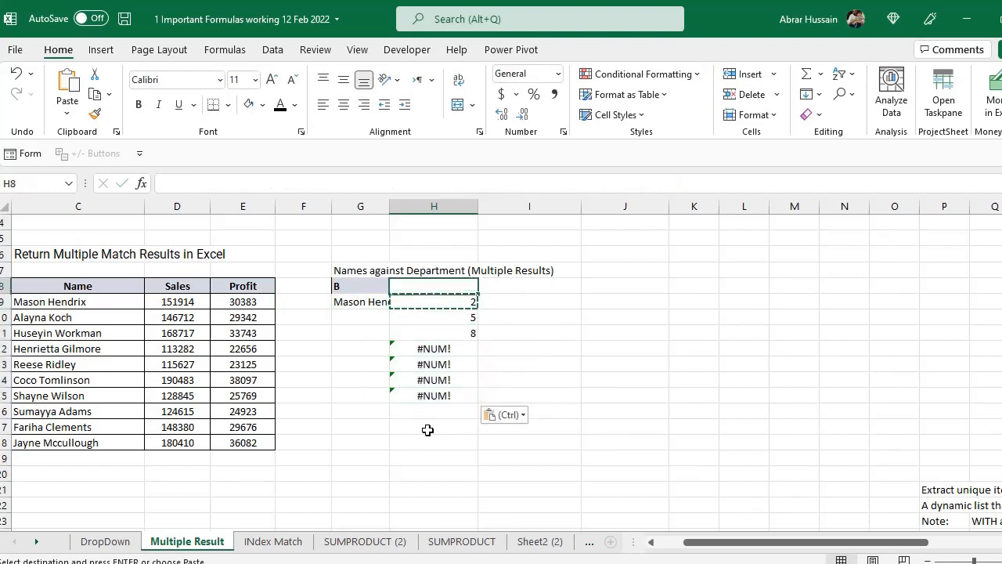
{"action": "key", "text": "F2"}
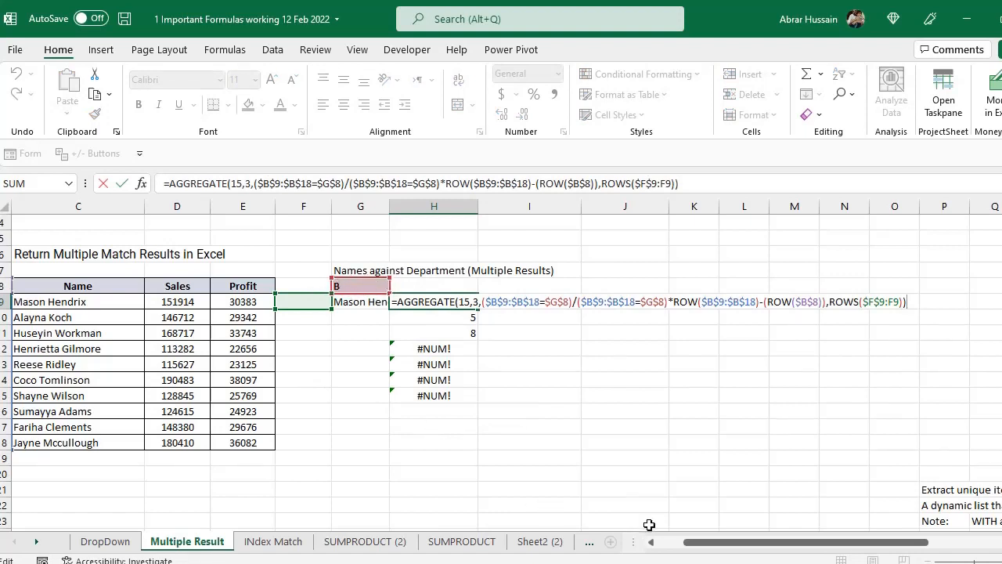
{"action": "left_click_drag", "start_coordinate": [703, 541], "coordinate": [676, 545]}
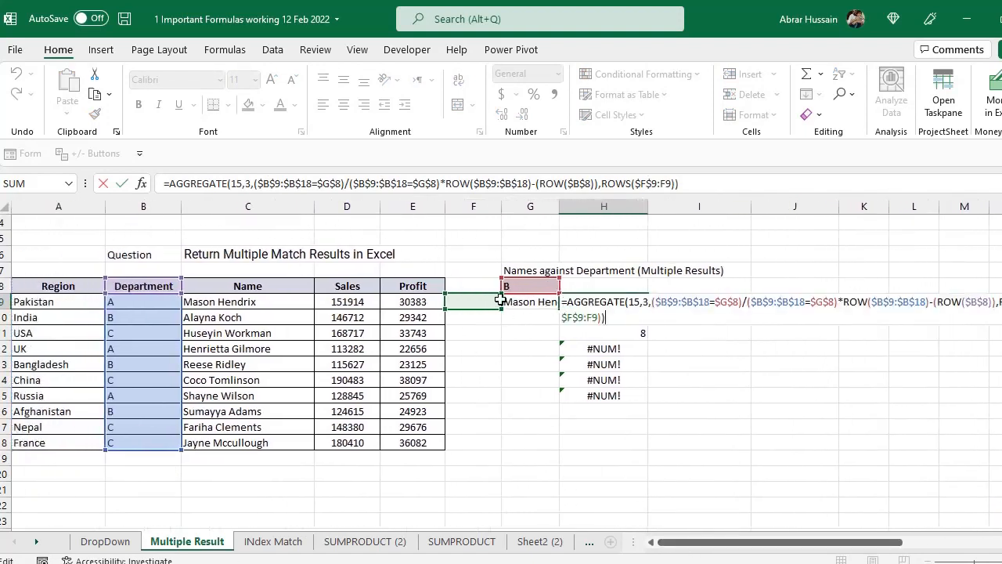
{"action": "key", "text": "Escape"}
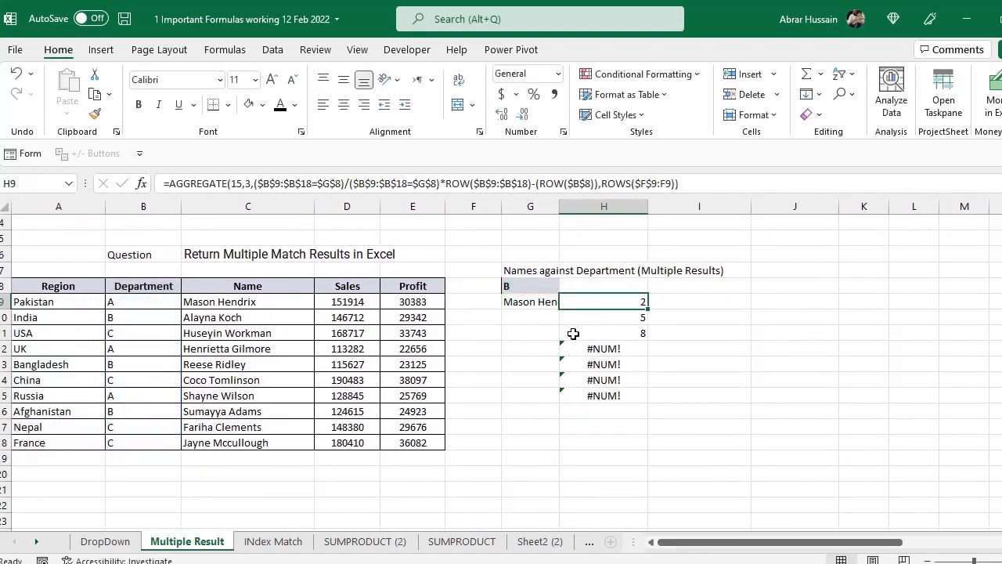
{"action": "double_click", "coordinate": [638, 302]}
{"action": "key", "text": "Return"}
{"action": "double_click", "coordinate": [630, 317]}
{"action": "key", "text": "Escape"}
{"action": "double_click", "coordinate": [630, 333]}
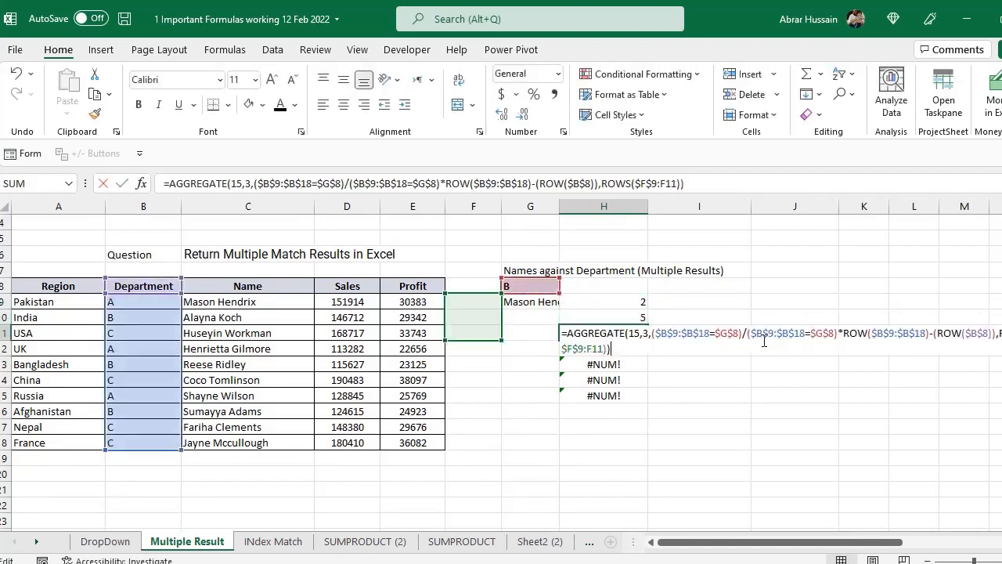
{"action": "key", "text": "Escape"}
- Shade the B entries in cells B10, B13 and B16 of the Department column light grey
{"action": "left_click", "coordinate": [115, 315]}
{"action": "left_click", "coordinate": [124, 361], "text": "ctrl"}
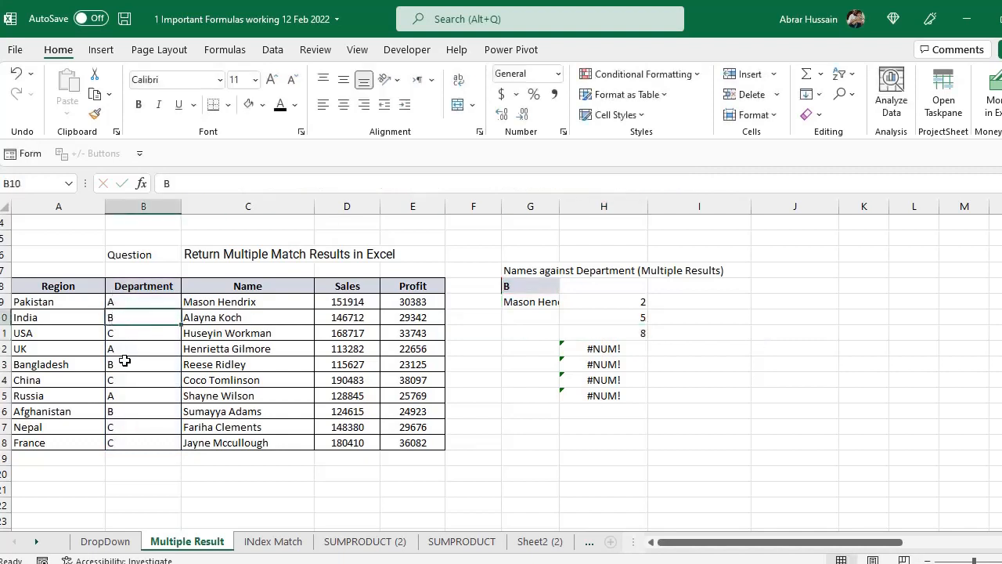
{"action": "left_click", "coordinate": [127, 410], "text": "ctrl"}
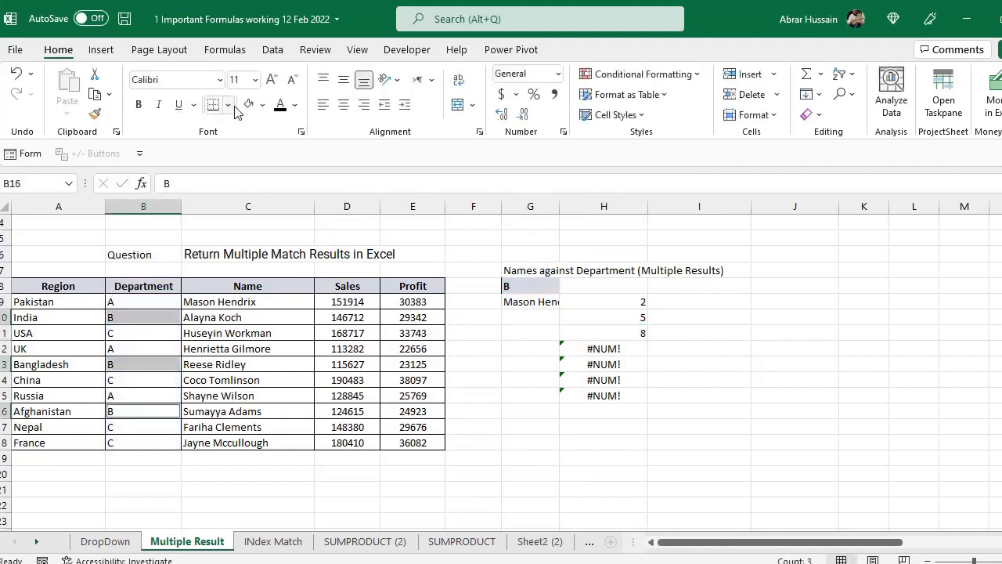
{"action": "left_click", "coordinate": [262, 104]}
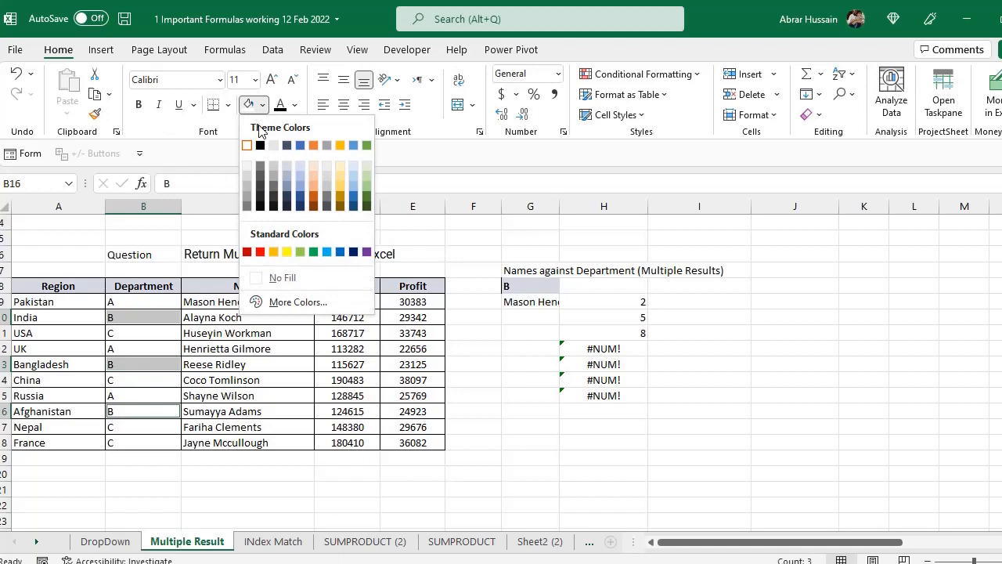
{"action": "left_click", "coordinate": [247, 176]}
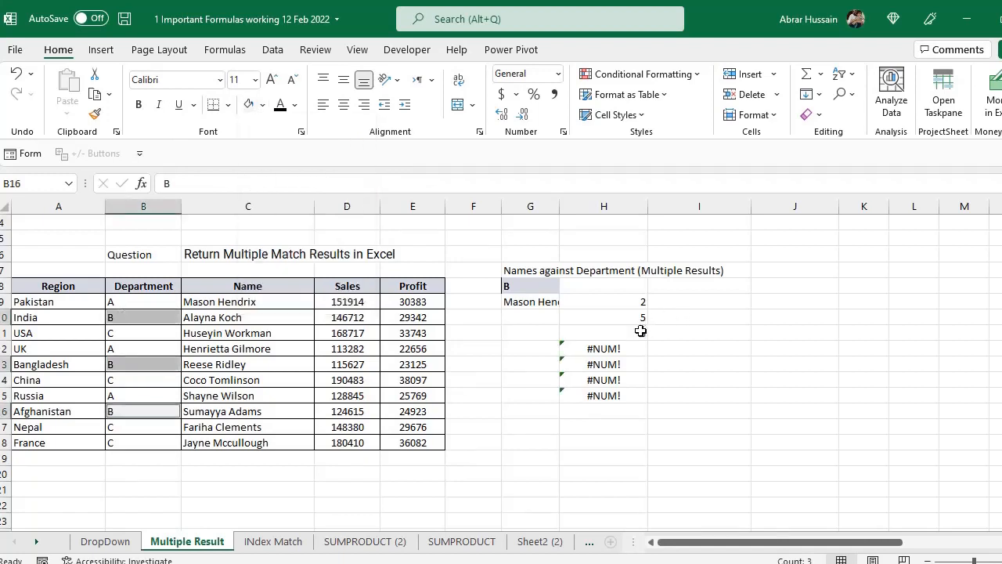
- Check the match positions listed in H9:H15 against the table down to its last row, France
{"action": "left_click", "coordinate": [611, 349]}
{"action": "left_click", "coordinate": [617, 335]}
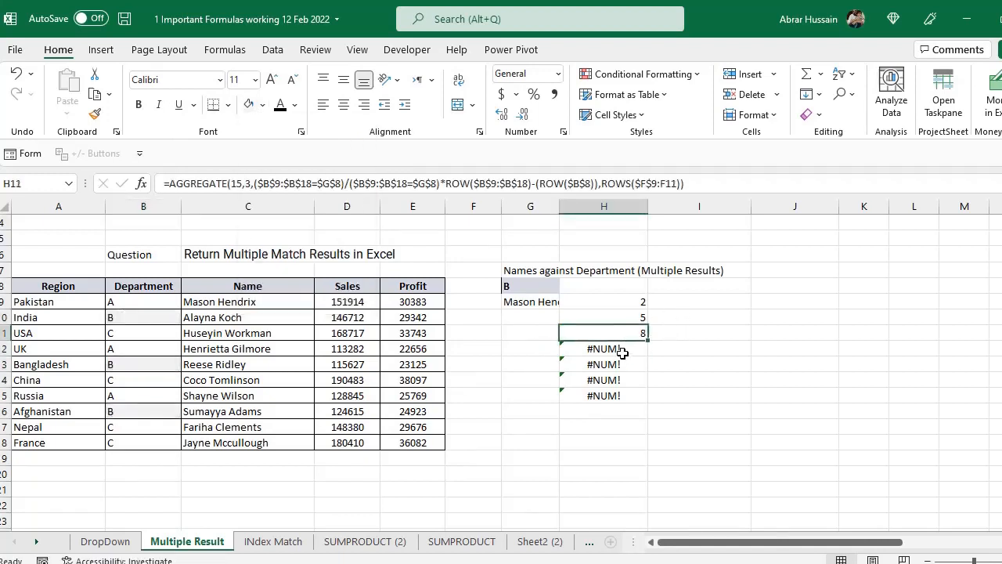
{"action": "left_click", "coordinate": [619, 349]}
{"action": "left_click", "coordinate": [615, 396]}
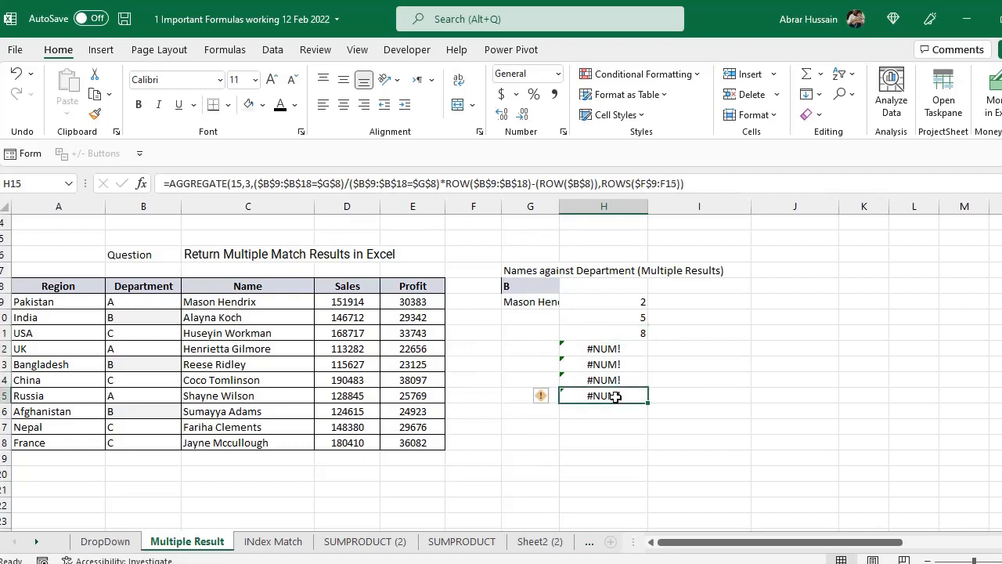
{"action": "left_click_drag", "start_coordinate": [603, 301], "coordinate": [600, 392]}
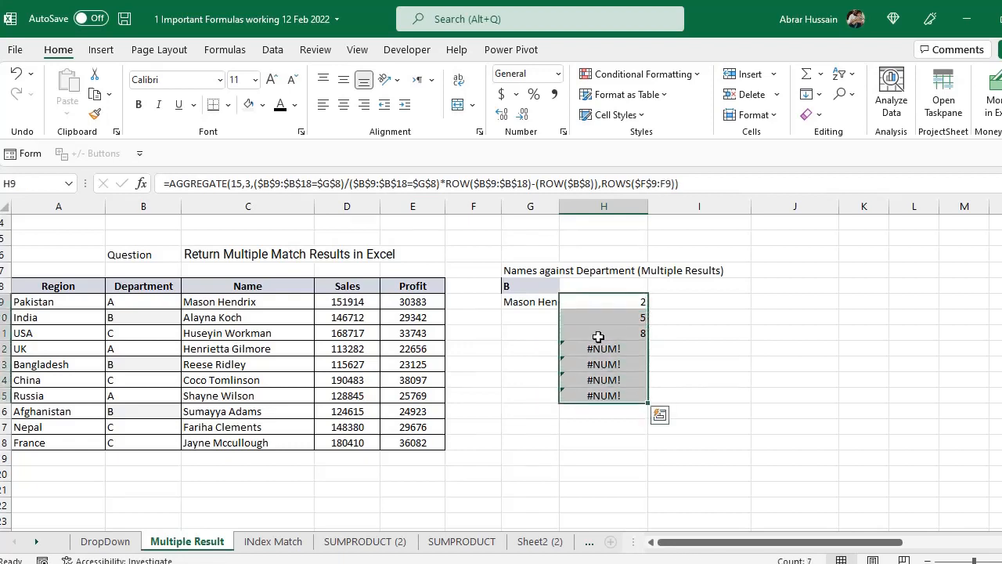
{"action": "left_click", "coordinate": [93, 435]}
{"action": "key", "text": "ctrl+shift+Right"}
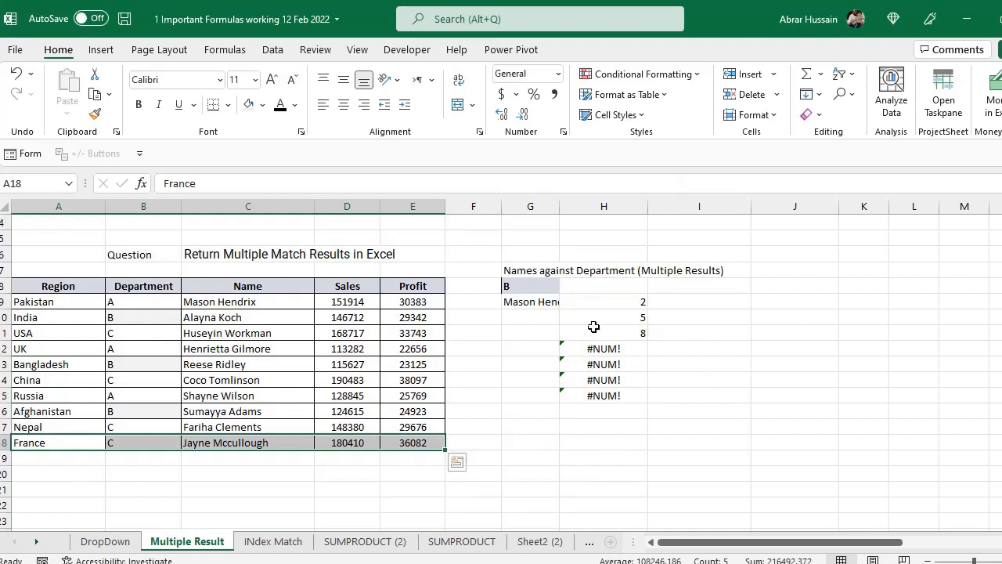
- Compare the AGGREGATE formulas in H9 and H12, including the cell ranges they reference
{"action": "left_click", "coordinate": [603, 305]}
{"action": "double_click", "coordinate": [603, 305]}
{"action": "key", "text": "Escape"}
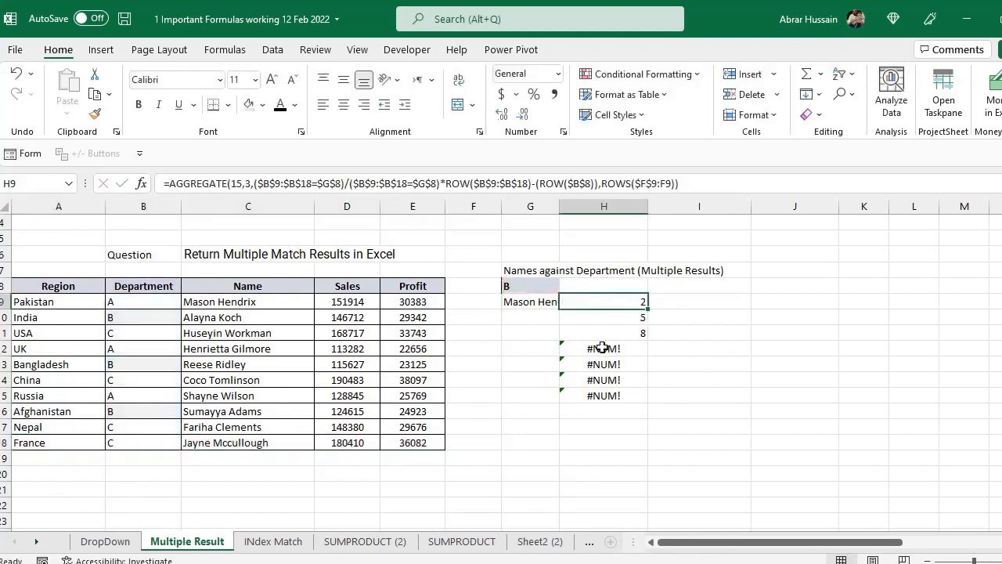
{"action": "left_click", "coordinate": [601, 347]}
{"action": "left_click", "coordinate": [619, 301]}
{"action": "key", "text": "F2"}
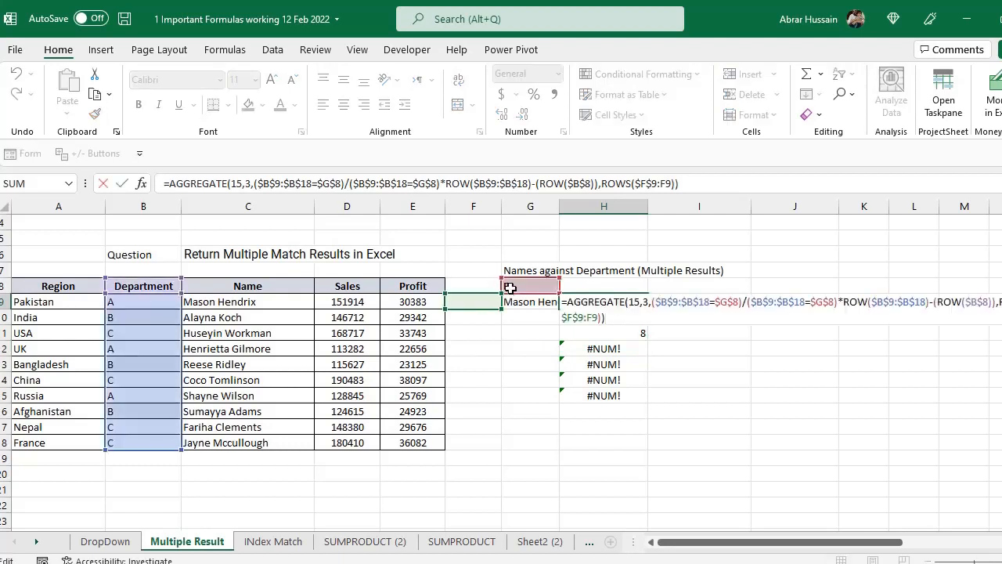
{"action": "key", "text": "Escape"}
{"action": "left_click", "coordinate": [624, 352]}
{"action": "key", "text": "F2"}
{"action": "key", "text": "Escape"}
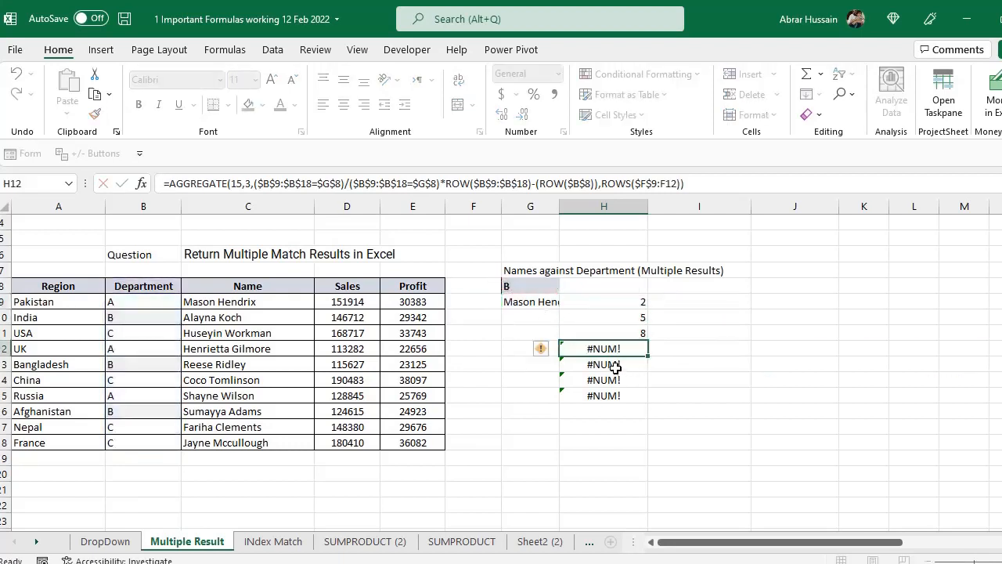
- Examine the copied AGGREGATE formulas and their results in H12:H15
{"action": "left_click", "coordinate": [616, 366]}
{"action": "left_click", "coordinate": [610, 395]}
{"action": "left_click", "coordinate": [612, 364]}
{"action": "left_click", "coordinate": [617, 346]}
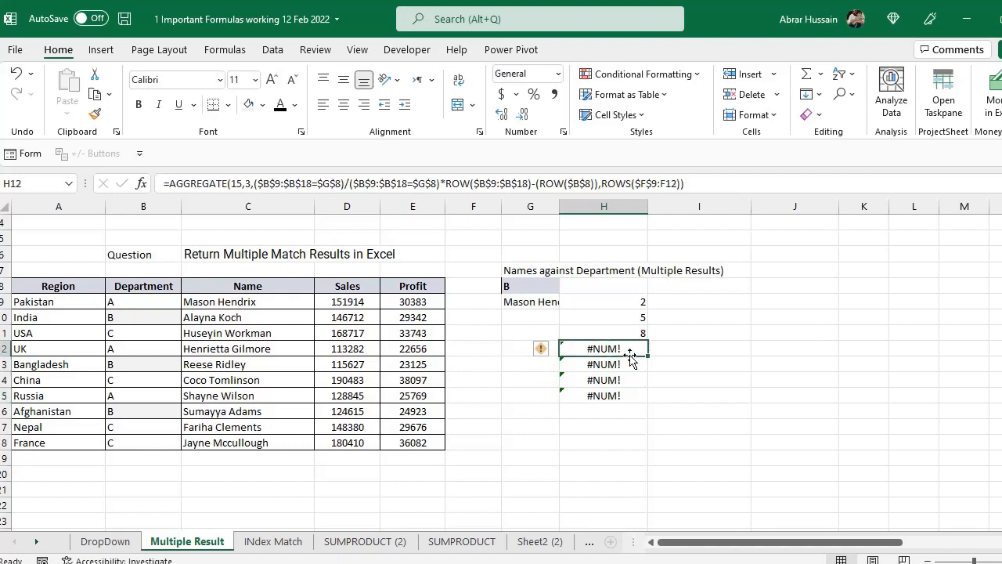
{"action": "left_click", "coordinate": [610, 377]}
{"action": "left_click", "coordinate": [609, 350]}
{"action": "left_click_drag", "start_coordinate": [609, 351], "coordinate": [609, 396]}
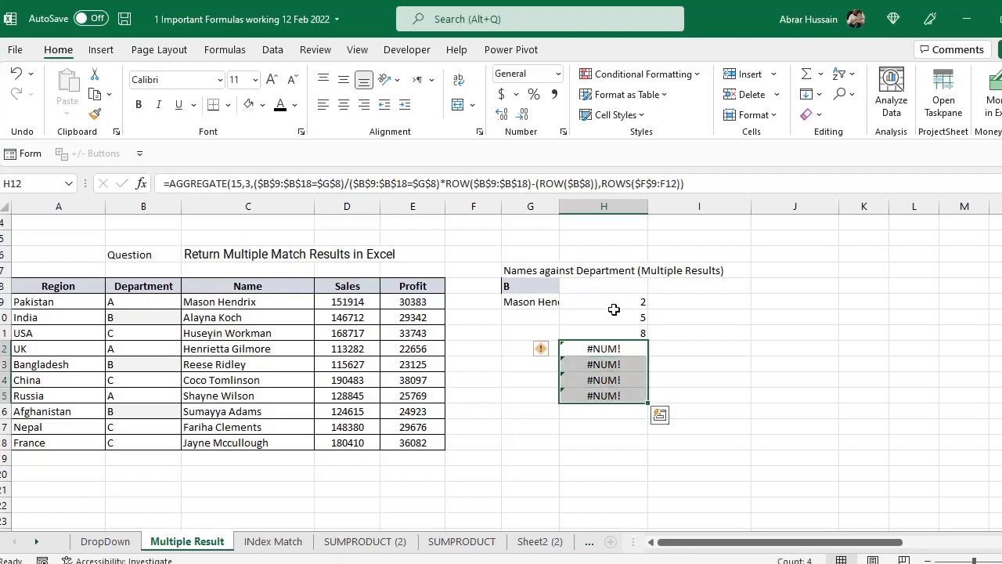
- Undo the grey fill on the B cells in the Department column and go back to the match positions in column H
{"action": "left_click", "coordinate": [248, 442]}
{"action": "left_click", "coordinate": [412, 442]}
{"action": "left_click", "coordinate": [604, 411]}
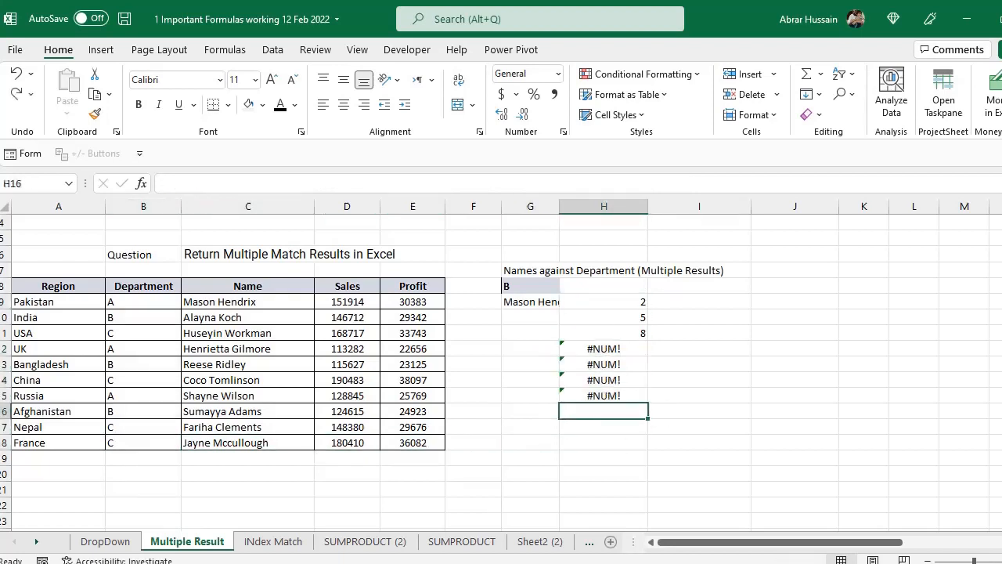
{"action": "left_click", "coordinate": [604, 379]}
{"action": "key", "text": "Up"}
{"action": "key", "text": "Up"}
{"action": "key", "text": "Up"}
{"action": "key", "text": "Up"}
{"action": "key", "text": "Up"}
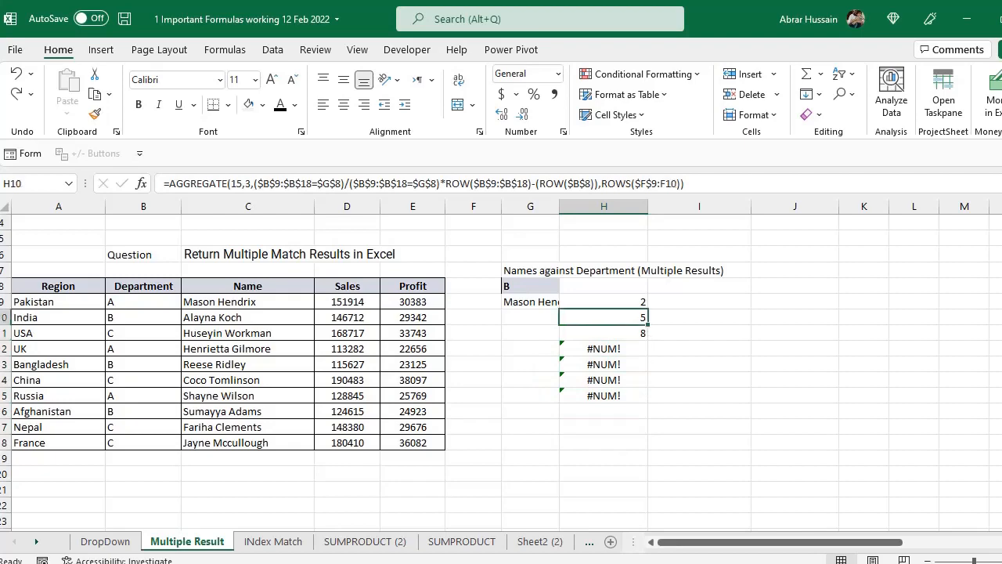
- Step through the AGGREGATE formulas in H10:H15 and examine how the ROWS range expands with each copied row
{"action": "key", "text": "Left"}
{"action": "key", "text": "Right"}
{"action": "key", "text": "F2"}
{"action": "key", "text": "Return"}
{"action": "key", "text": "F2"}
{"action": "key", "text": "Return"}
{"action": "key", "text": "F2"}
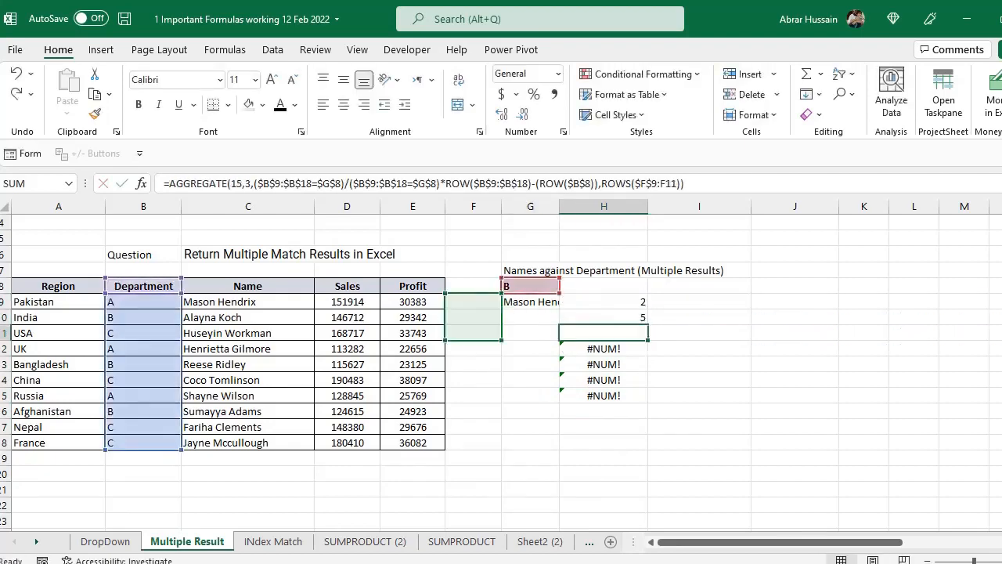
{"action": "key", "text": "Return"}
{"action": "key", "text": "F2"}
{"action": "key", "text": "Return"}
{"action": "key", "text": "F2"}
{"action": "key", "text": "Return"}
{"action": "key", "text": "F2"}
{"action": "key", "text": "Escape"}
{"action": "key", "text": "Up"}
{"action": "key", "text": "F2"}
{"action": "key", "text": "Escape"}
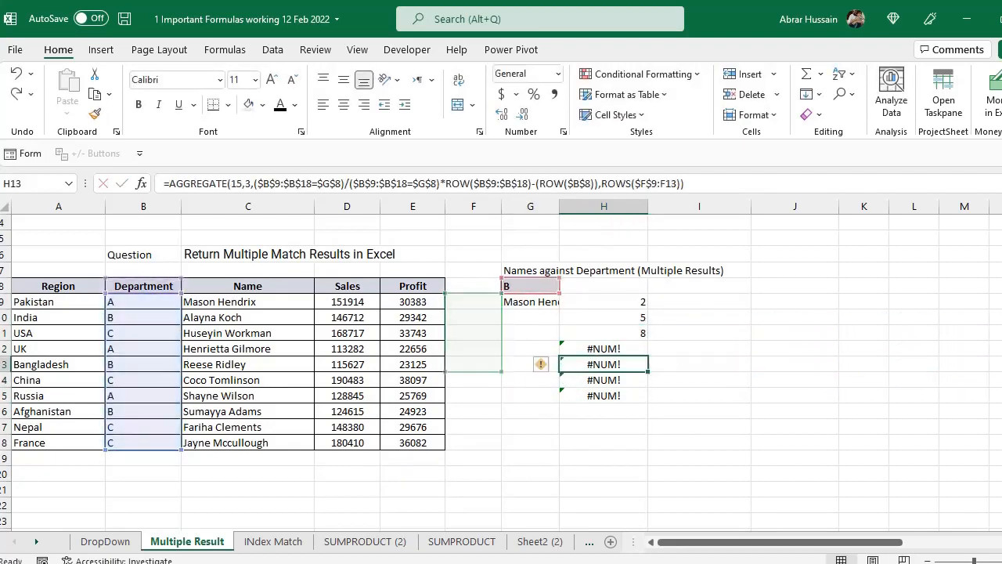
{"action": "key", "text": "Up"}
{"action": "key", "text": "F2"}
{"action": "key", "text": "Escape"}
{"action": "key", "text": "Down"}
{"action": "key", "text": "Down"}
{"action": "key", "text": "Down"}
{"action": "key", "text": "F2"}
{"action": "key", "text": "Escape"}
{"action": "key", "text": "Up"}
{"action": "key", "text": "Up"}
{"action": "key", "text": "Up"}
{"action": "key", "text": "Up"}
{"action": "key", "text": "Up"}
{"action": "key", "text": "Up"}
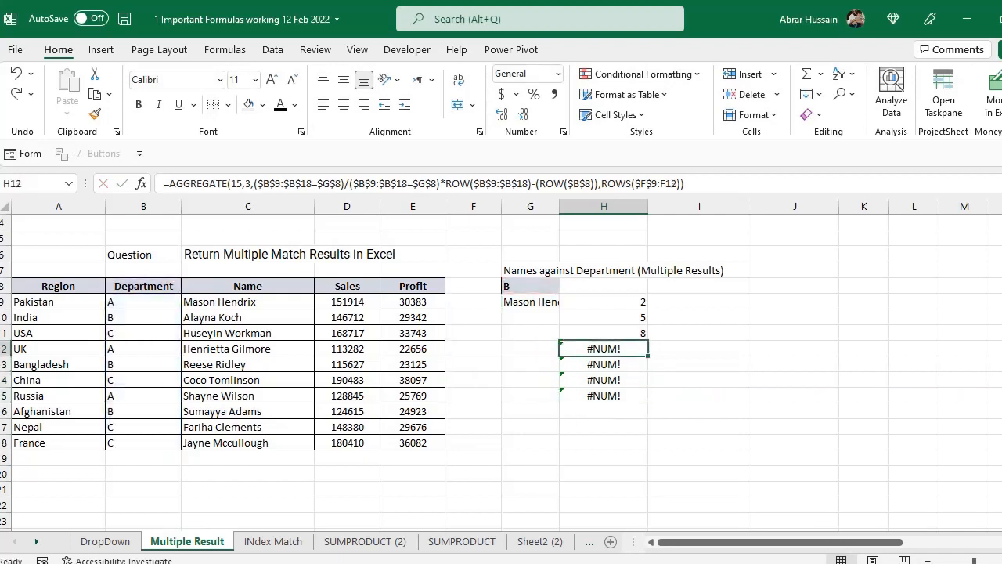
- Copy the AGGREGATE expression from the formula in H9 as text, without its equals sign
{"action": "key", "text": "F2"}
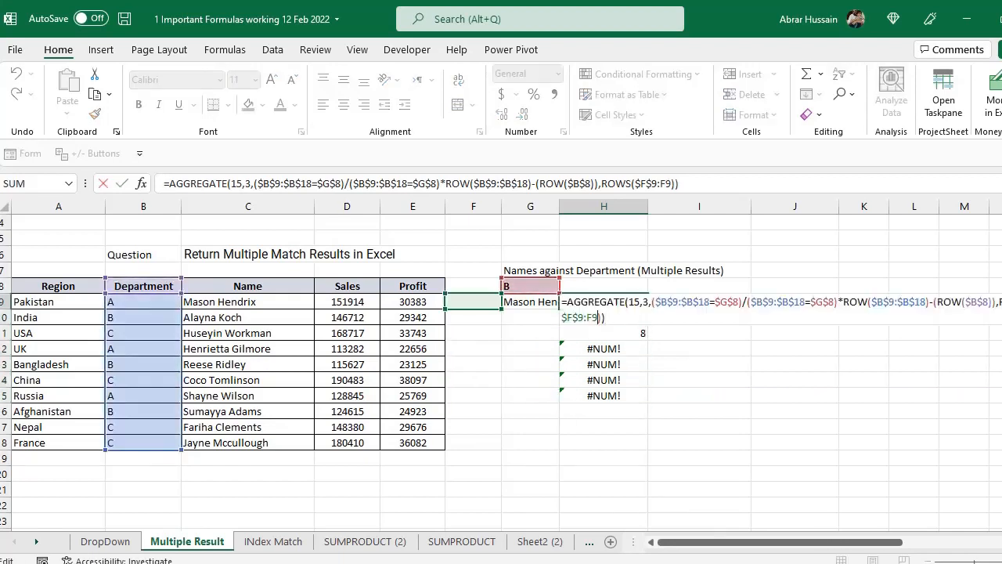
{"action": "key", "text": "shift+Left"}
{"action": "key", "text": "shift+Left"}
{"action": "key", "text": "shift+Left"}
{"action": "key", "text": "shift+Left"}
{"action": "key", "text": "shift+Left"}
{"action": "key", "text": "shift+Left"}
{"action": "key", "text": "shift+Left"}
{"action": "key", "text": "shift+Left"}
{"action": "key", "text": "shift+Left"}
{"action": "key", "text": "shift+Left"}
{"action": "key", "text": "shift+Left"}
{"action": "key", "text": "shift+Left"}
{"action": "key", "text": "shift+Left"}
{"action": "key", "text": "shift+Left"}
{"action": "key", "text": "shift+Left"}
{"action": "key", "text": "shift+Left"}
{"action": "key", "text": "shift+Left"}
{"action": "key", "text": "shift+Left"}
{"action": "key", "text": "shift+Left"}
{"action": "key", "text": "shift+Left"}
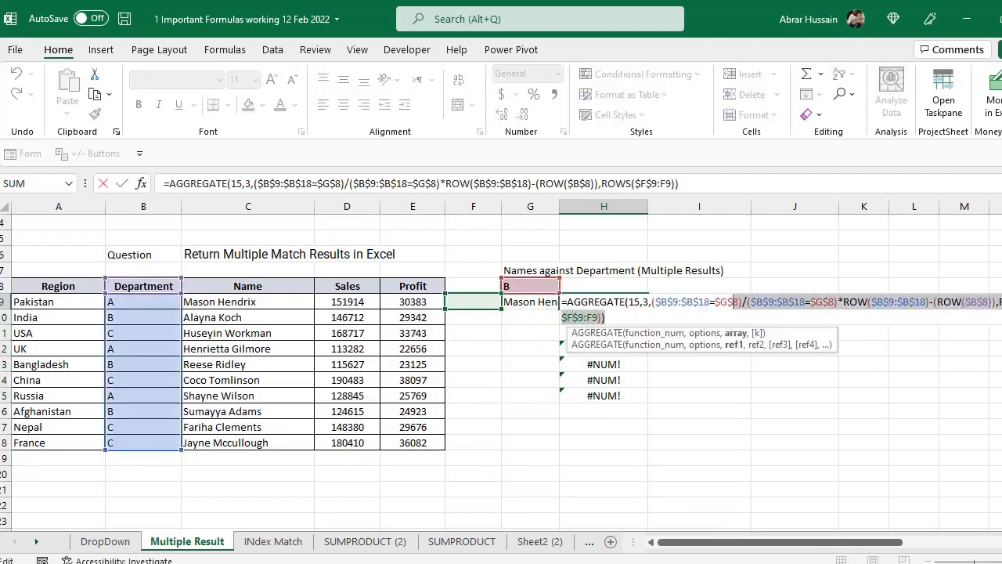
{"action": "key", "text": "shift+Left"}
{"action": "key", "text": "shift+Left"}
{"action": "key", "text": "shift+Left"}
{"action": "key", "text": "shift+Left"}
{"action": "key", "text": "shift+Left"}
{"action": "key", "text": "shift+Left"}
{"action": "key", "text": "shift+Left"}
{"action": "key", "text": "shift+Left"}
{"action": "key", "text": "shift+Left"}
{"action": "key", "text": "shift+Left"}
{"action": "key", "text": "shift+Left"}
{"action": "key", "text": "shift+Left"}
{"action": "key", "text": "shift+Left"}
{"action": "key", "text": "shift+Left"}
{"action": "key", "text": "shift+Left"}
{"action": "key", "text": "shift+Left"}
{"action": "key", "text": "shift+Left"}
{"action": "key", "text": "shift+Left"}
{"action": "key", "text": "shift+Left"}
{"action": "key", "text": "shift+Left"}
{"action": "key", "text": "ctrl+c"}
{"action": "key", "text": "Return"}
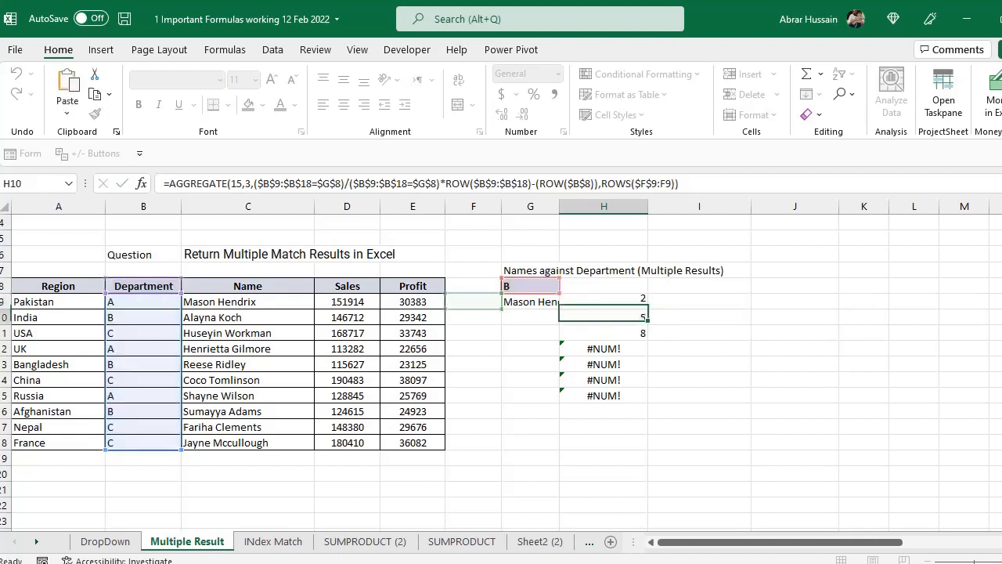
- Replace the row number 1 in G9's INDEX formula with the copied AGGREGATE expression
{"action": "key", "text": "Up"}
{"action": "key", "text": "Left"}
{"action": "key", "text": "F2"}
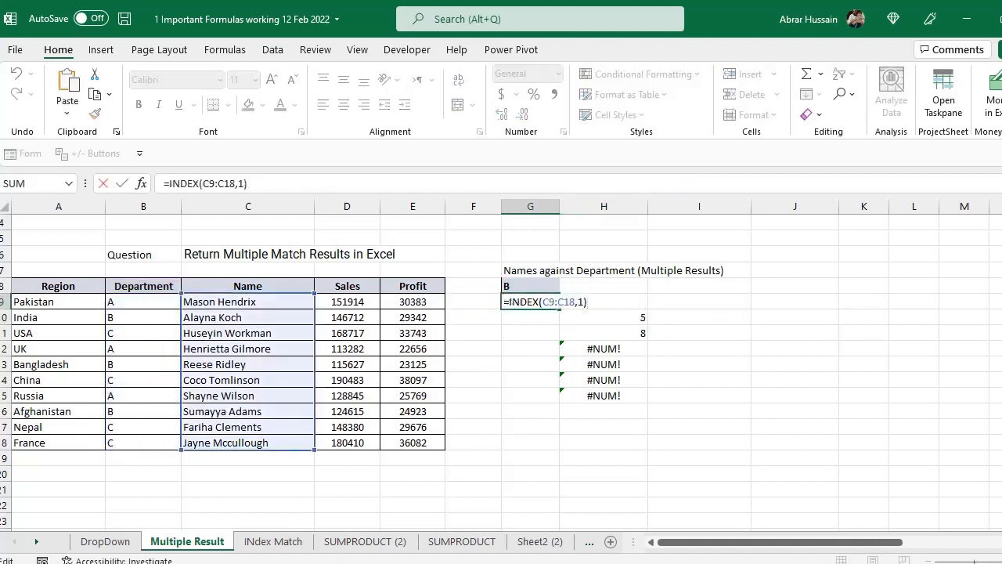
{"action": "key", "text": "Left"}
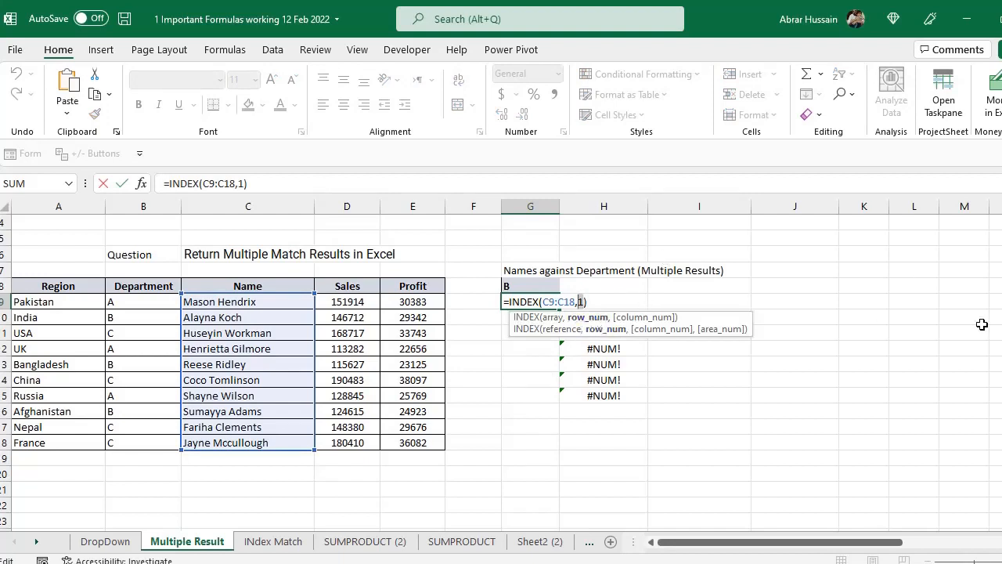
{"action": "key", "text": "Delete"}
{"action": "key", "text": "ctrl+v"}
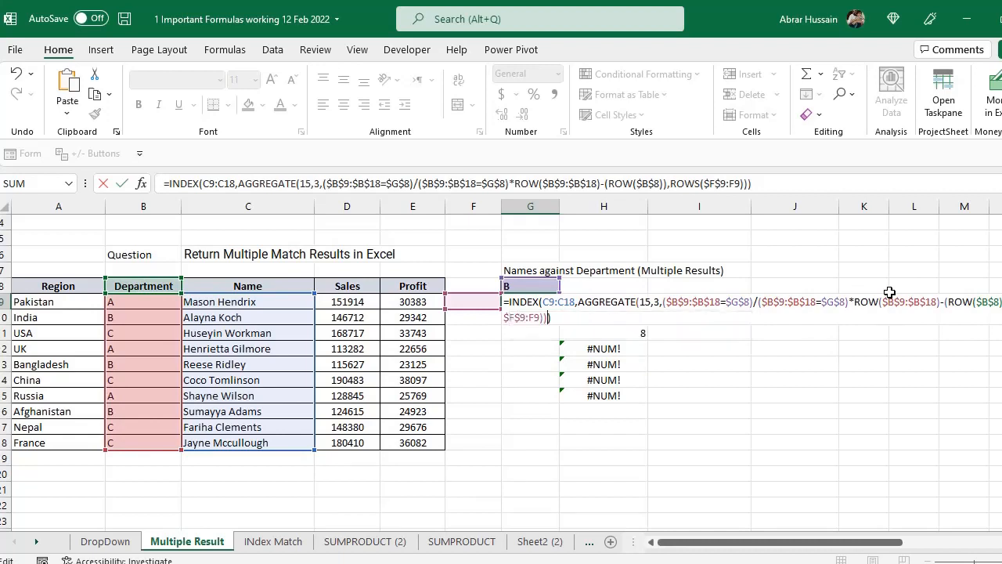
{"action": "key", "text": "Return"}
- Widen column G to fit the returned name and clear the helper formulas in H9:H16
{"action": "key", "text": "Up"}
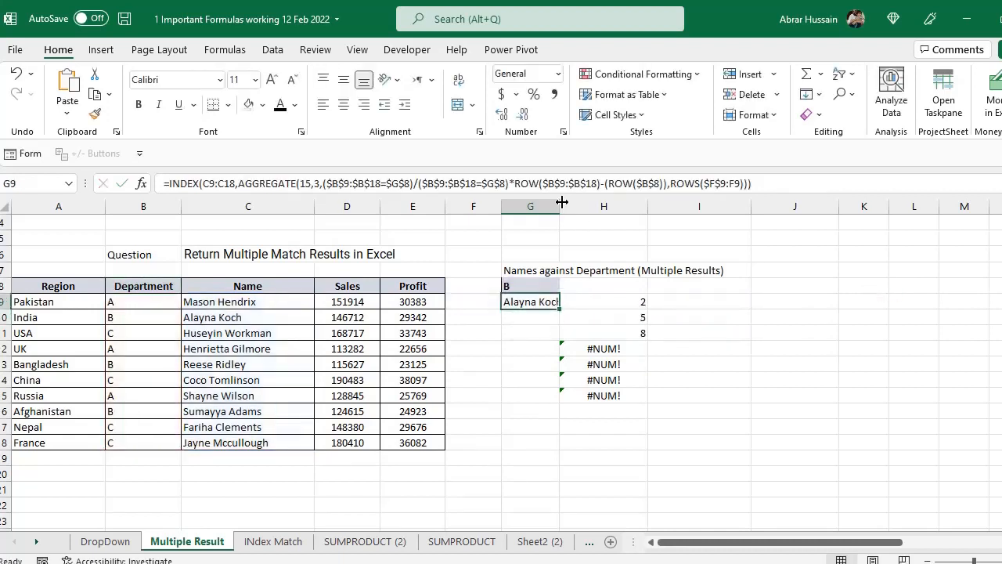
{"action": "left_click_drag", "start_coordinate": [559, 205], "coordinate": [574, 205]}
{"action": "left_click_drag", "start_coordinate": [643, 380], "coordinate": [643, 411]}
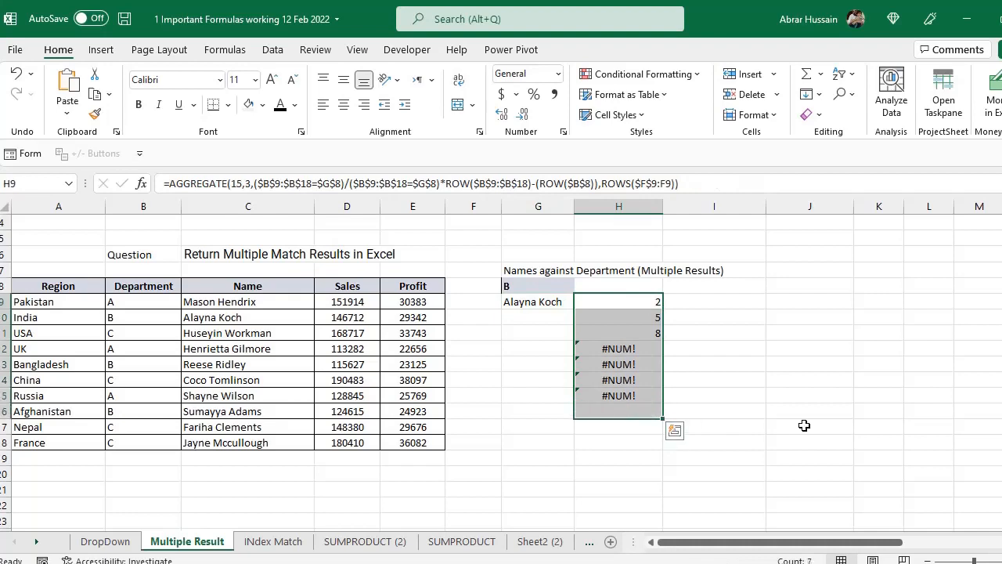
{"action": "key", "text": "alt+e"}
{"action": "key", "text": "a"}
{"action": "key", "text": "a"}
- Copy the INDEX and AGGREGATE formula from G9 down through G18
{"action": "double_click", "coordinate": [511, 303]}
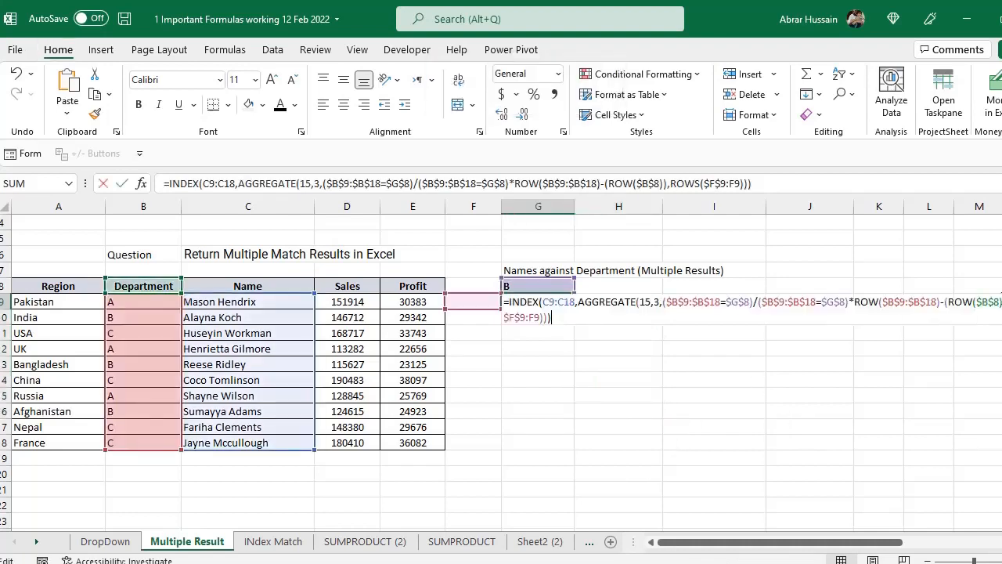
{"action": "key", "text": "Escape"}
{"action": "key", "text": "ctrl+c"}
{"action": "key", "text": "Down"}
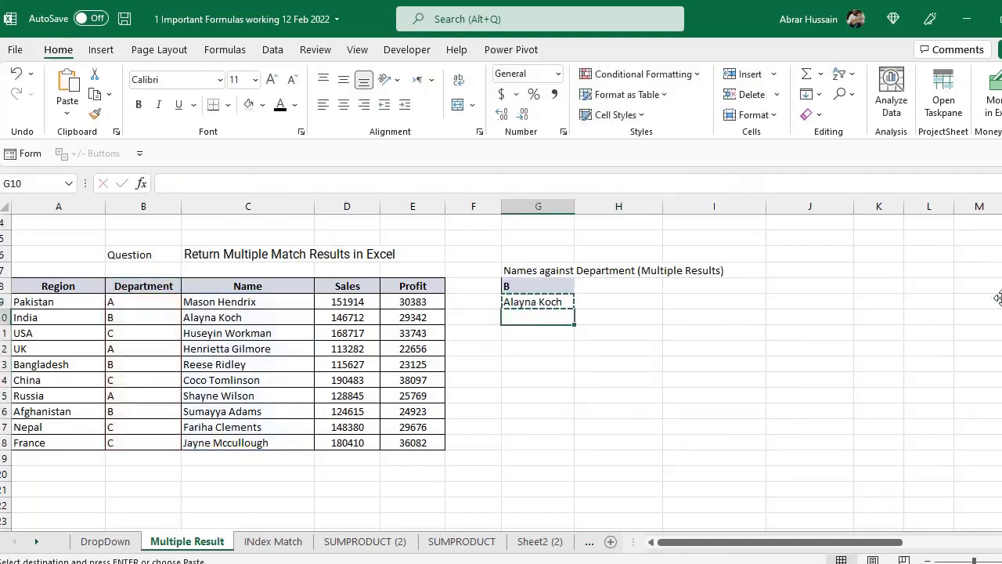
{"action": "key", "text": "ctrl+v"}
{"action": "key", "text": "Down"}
{"action": "key", "text": "ctrl+v"}
{"action": "key", "text": "Down"}
{"action": "key", "text": "ctrl+v"}
{"action": "key", "text": "Down"}
{"action": "key", "text": "ctrl+v"}
{"action": "key", "text": "Down"}
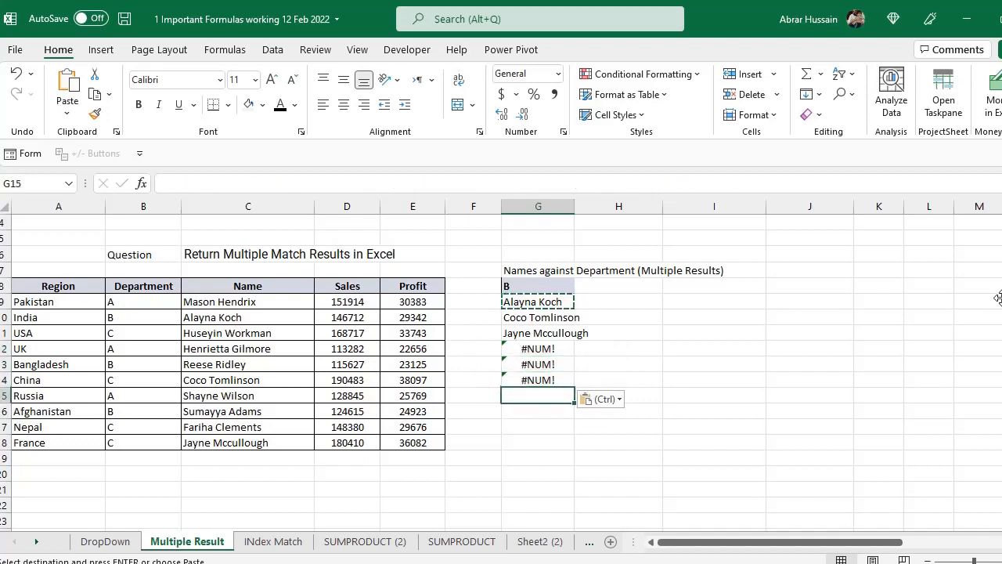
{"action": "key", "text": "ctrl+v"}
{"action": "key", "text": "Down"}
{"action": "key", "text": "ctrl+v"}
{"action": "key", "text": "Down"}
{"action": "key", "text": "ctrl+v"}
{"action": "key", "text": "Down"}
{"action": "key", "text": "ctrl+v"}
{"action": "key", "text": "ctrl"}
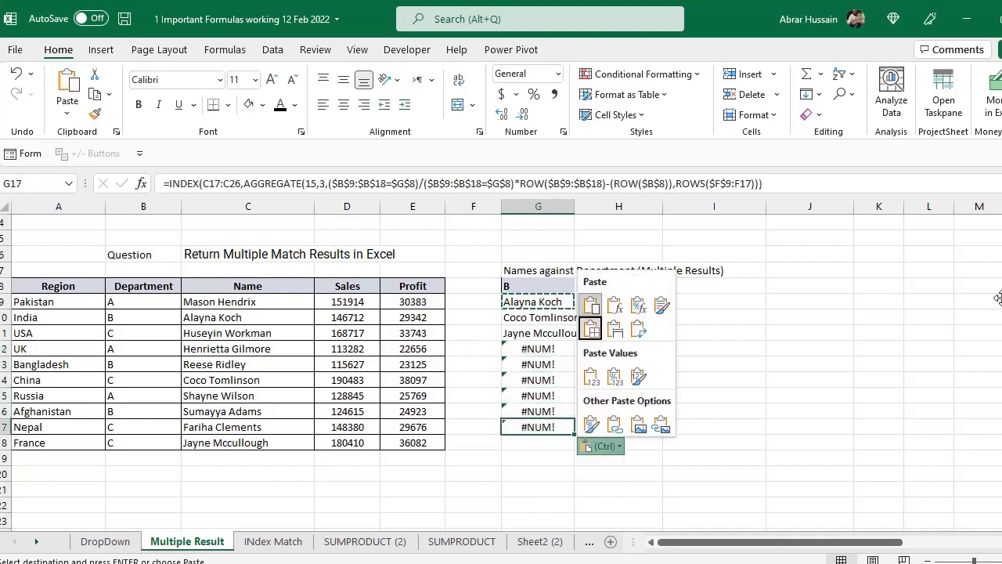
{"action": "key", "text": "Down"}
{"action": "key", "text": "ctrl+v"}
- Inspect the formulas in G9:G11 to see how the INDEX range shifts from row to row
{"action": "key", "text": "Up"}
{"action": "key", "text": "Up"}
{"action": "key", "text": "Up"}
{"action": "key", "text": "Up"}
{"action": "key", "text": "Up"}
{"action": "key", "text": "Up"}
{"action": "key", "text": "Up"}
{"action": "key", "text": "Up"}
{"action": "key", "text": "Up"}
{"action": "key", "text": "F2"}
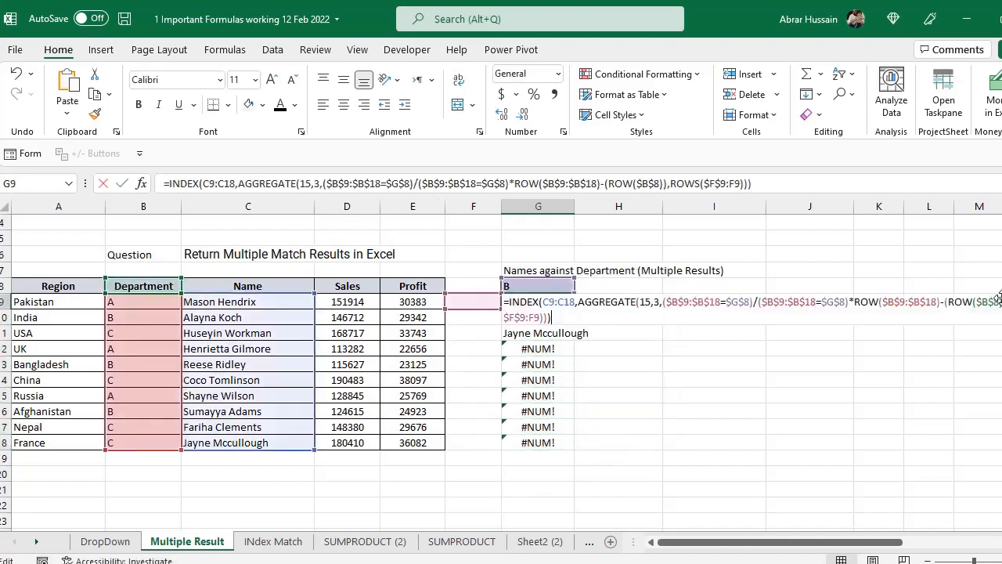
{"action": "key", "text": "Return"}
{"action": "key", "text": "F2"}
{"action": "key", "text": "Return"}
{"action": "key", "text": "F2"}
{"action": "key", "text": "Escape"}
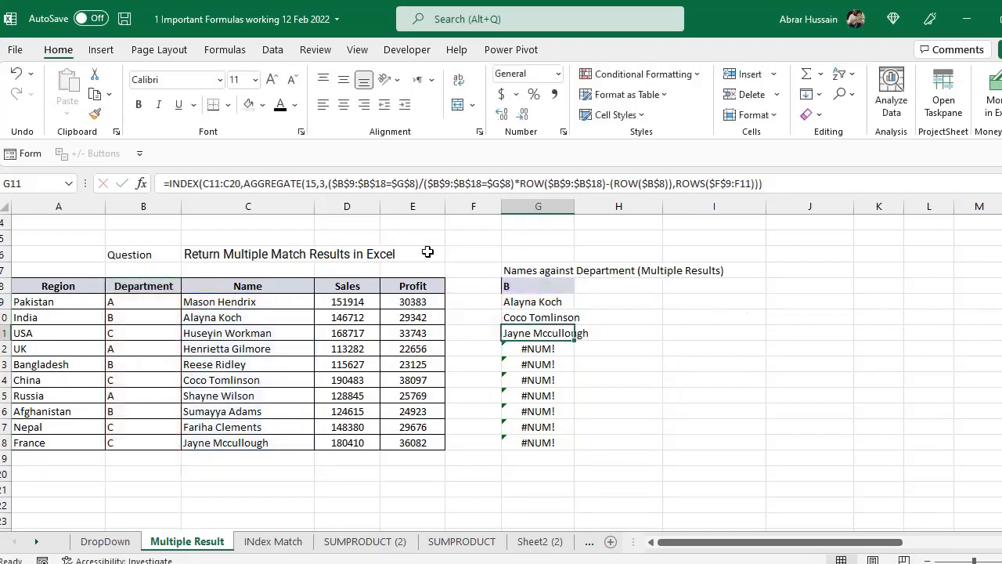
{"action": "key", "text": "F2"}
{"action": "key", "text": "Escape"}
- Make the Name range in G9's INDEX formula absolute as $C$9:$C$18
{"action": "left_click", "coordinate": [545, 300]}
{"action": "key", "text": "F2"}
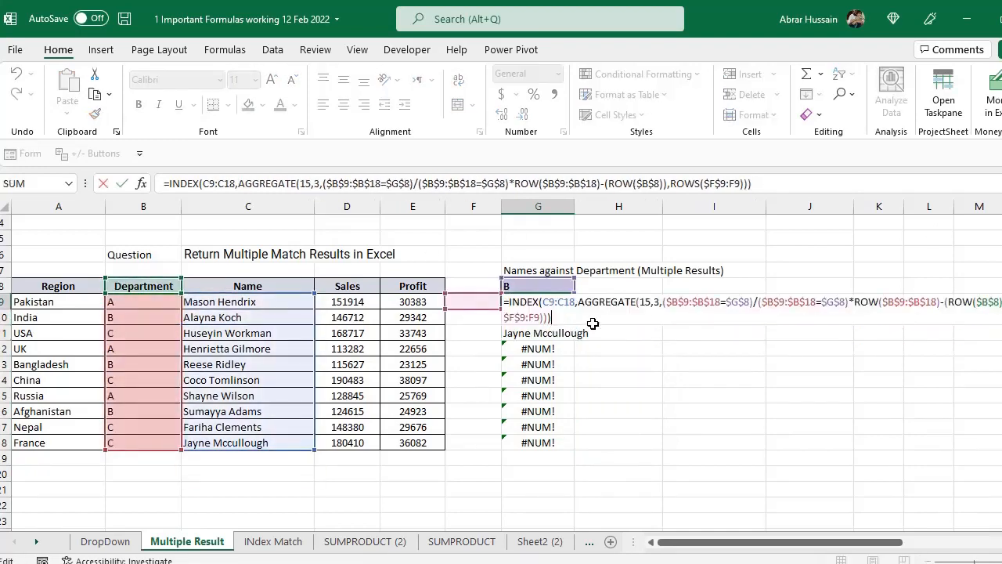
{"action": "left_click", "coordinate": [548, 302]}
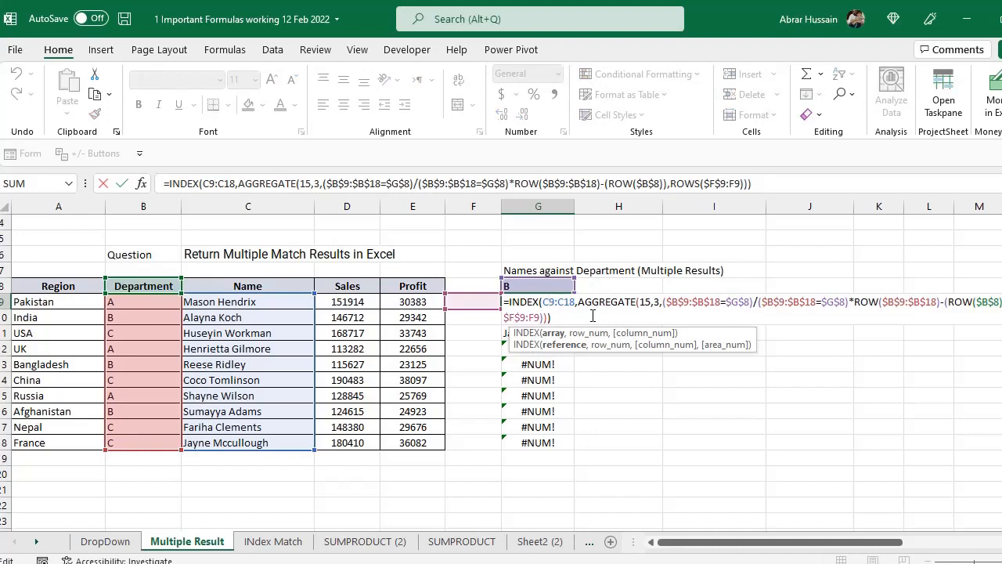
{"action": "key", "text": "F4"}
{"action": "left_click", "coordinate": [578, 302]}
{"action": "key", "text": "F4"}
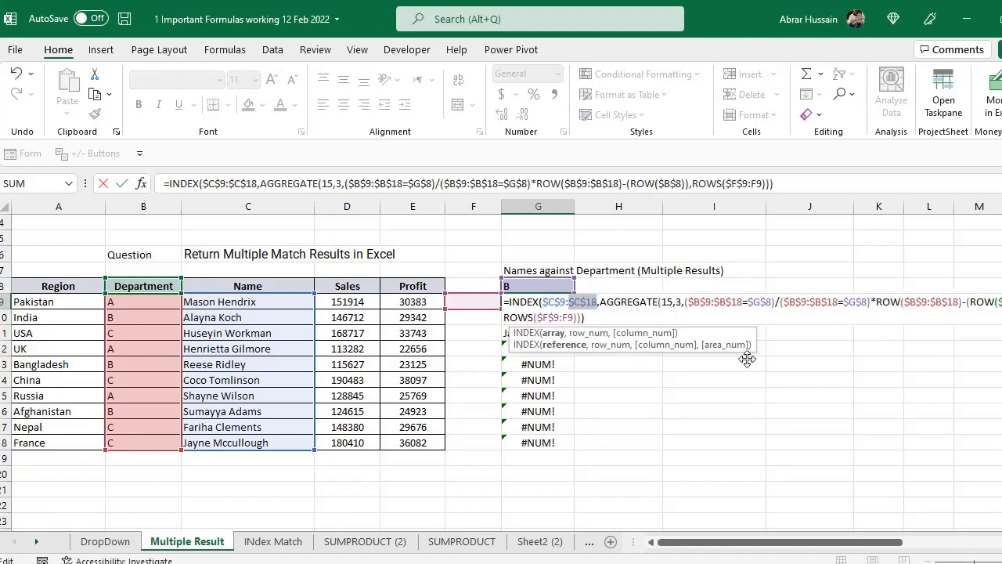
{"action": "key", "text": "Return"}
- Paste G9's formula with the absolute Name range over G9:G18
{"action": "key", "text": "Up"}
{"action": "key", "text": "ctrl+c"}
{"action": "key", "text": "ctrl+shift+Down"}
{"action": "key", "text": "ctrl+v"}
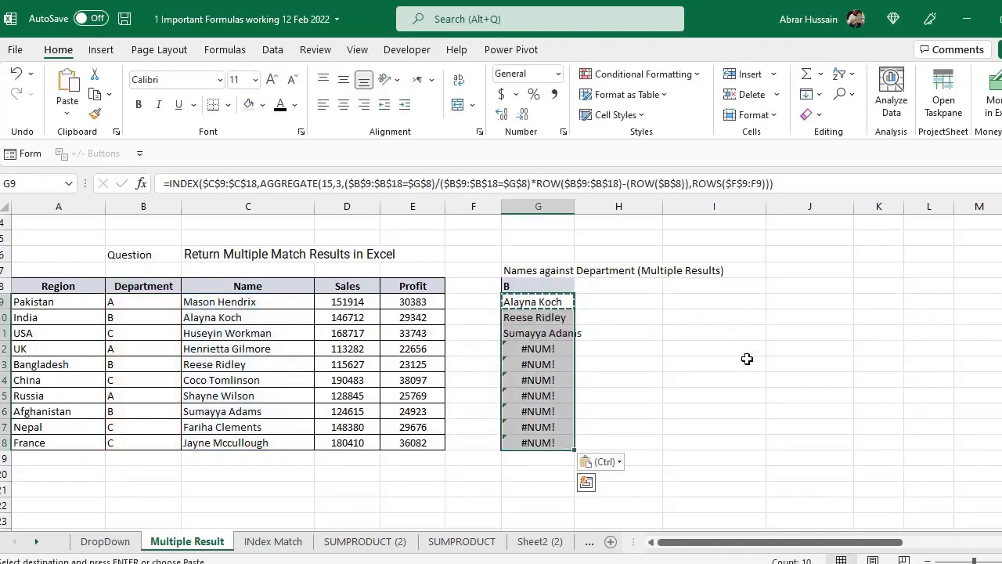
{"action": "key", "text": "Escape"}
- Wrap G9's INDEX formula in IFERROR so that it returns an empty string ("") on errors
{"action": "left_click", "coordinate": [540, 363]}
{"action": "left_click", "coordinate": [537, 304]}
{"action": "left_click_drag", "start_coordinate": [551, 349], "coordinate": [551, 443]}
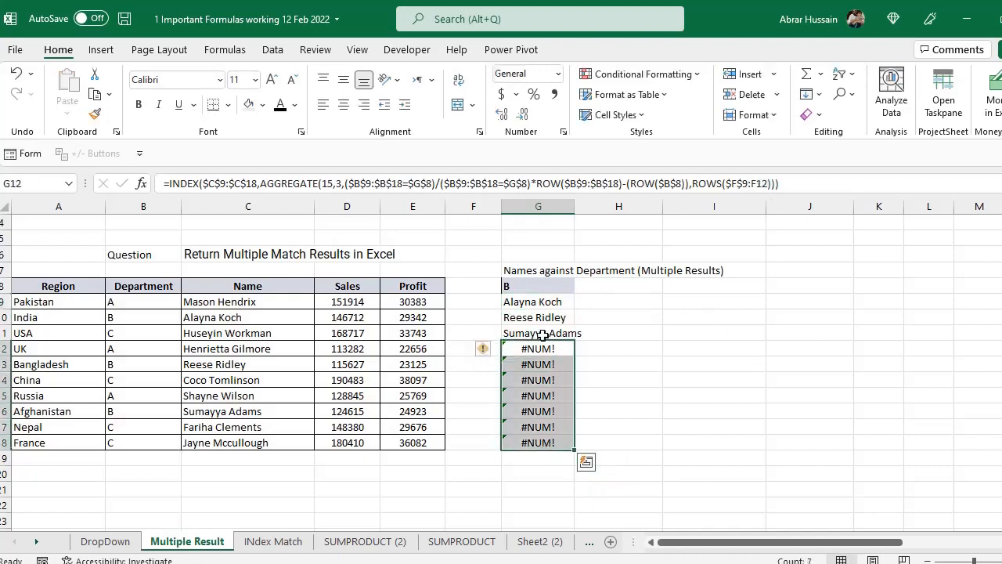
{"action": "left_click", "coordinate": [526, 302]}
{"action": "double_click", "coordinate": [509, 301]}
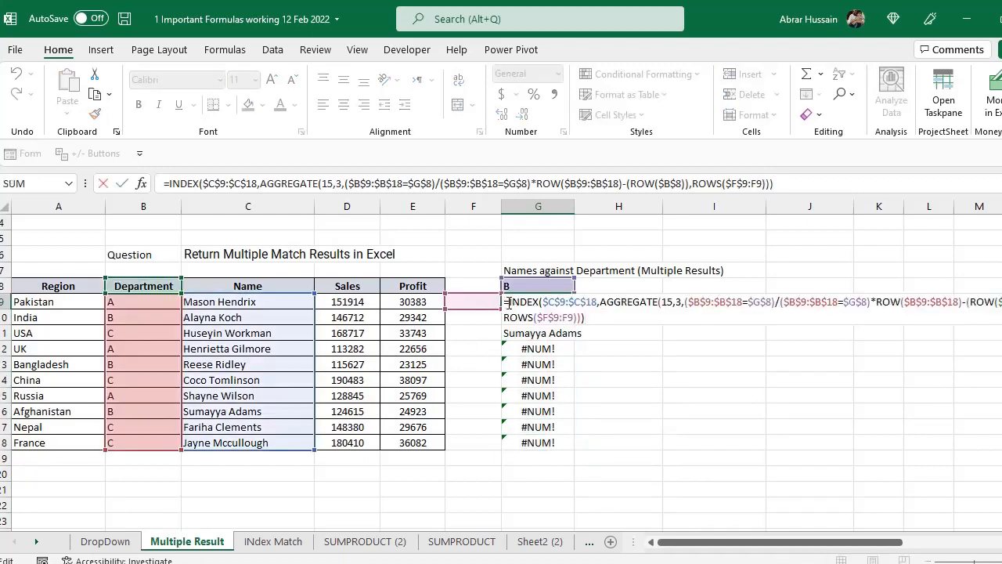
{"action": "left_click", "coordinate": [510, 301]}
{"action": "type", "text": "IFERROR("}
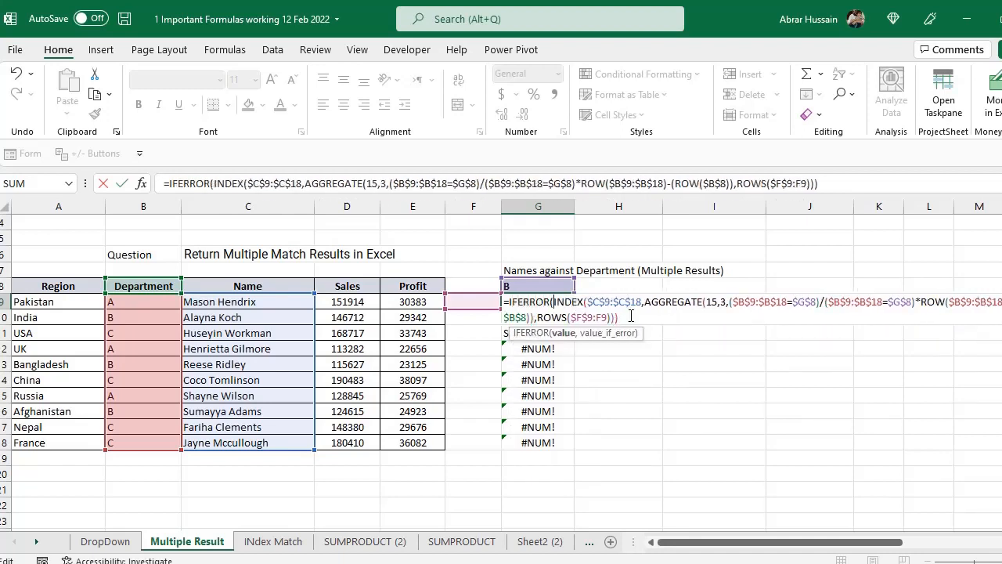
{"action": "type", "text": ","}
{"action": "type", "text": "\"\")"}
{"action": "key", "text": "Return"}
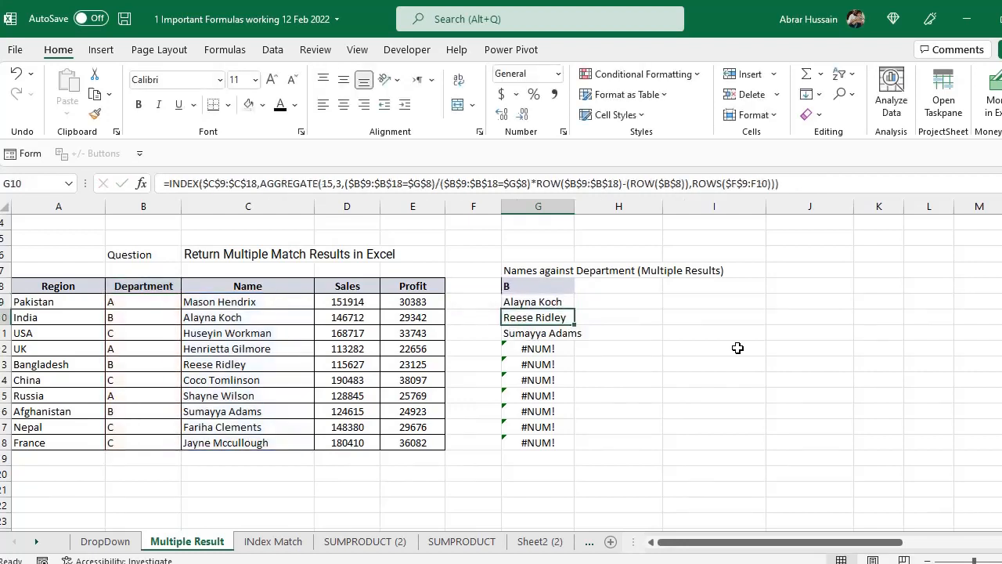
- Copy the IFERROR formula from G9 over the whole result range down to G18
{"action": "key", "text": "Up"}
{"action": "key", "text": "ctrl+c"}
{"action": "key", "text": "ctrl+shift+Down"}
{"action": "key", "text": "ctrl+v"}
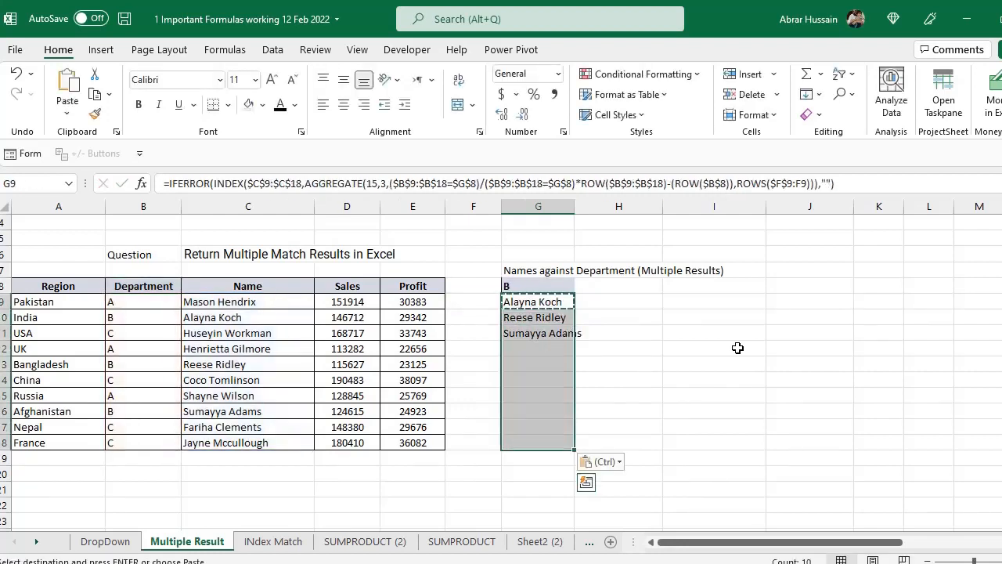
- Step through the copied IFERROR formulas in G9:G15 and check the ranges they reference
{"action": "key", "text": "Down"}
{"action": "key", "text": "Down"}
{"action": "key", "text": "Down"}
{"action": "key", "text": "Down"}
{"action": "key", "text": "Down"}
{"action": "key", "text": "Up"}
{"action": "key", "text": "Up"}
{"action": "key", "text": "Up"}
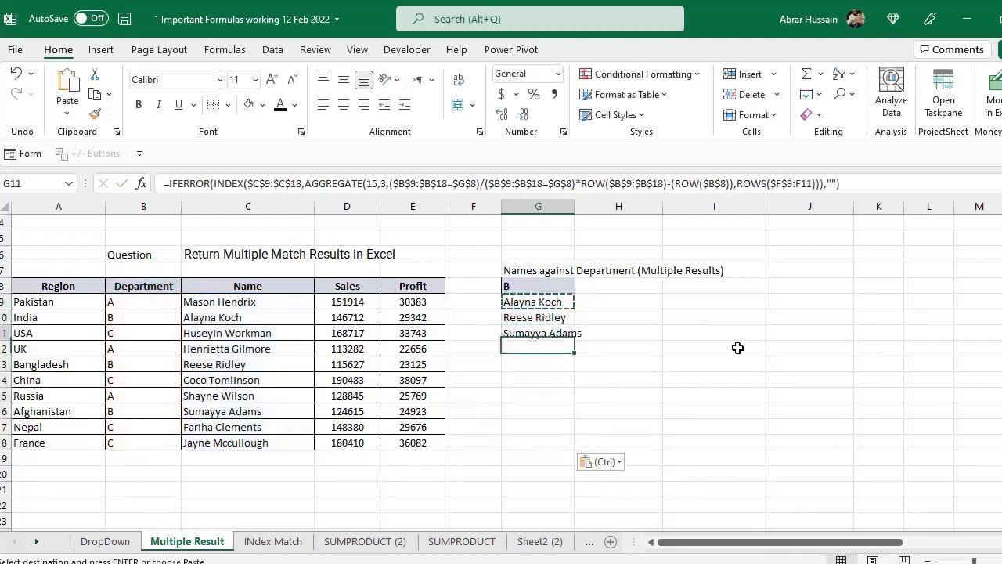
{"action": "key", "text": "Up"}
{"action": "key", "text": "Up"}
{"action": "key", "text": "Down"}
{"action": "key", "text": "Down"}
{"action": "key", "text": "F2"}
{"action": "key", "text": "Return"}
{"action": "key", "text": "F2"}
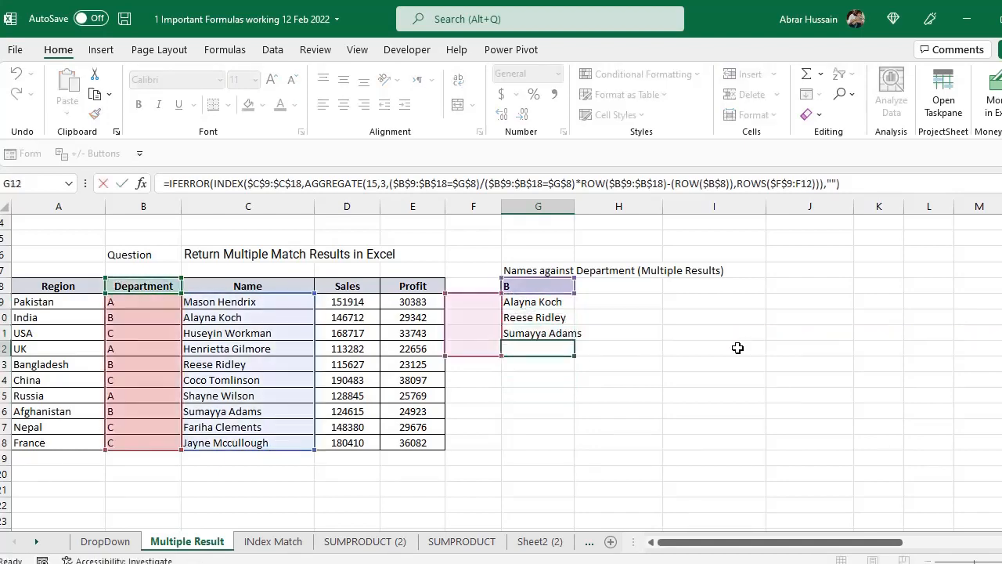
{"action": "key", "text": "Return"}
{"action": "key", "text": "F2"}
{"action": "key", "text": "Return"}
{"action": "key", "text": "F2"}
{"action": "key", "text": "Return"}
{"action": "key", "text": "F2"}
{"action": "key", "text": "Escape"}
{"action": "key", "text": "Up"}
{"action": "key", "text": "Up"}
{"action": "key", "text": "Up"}
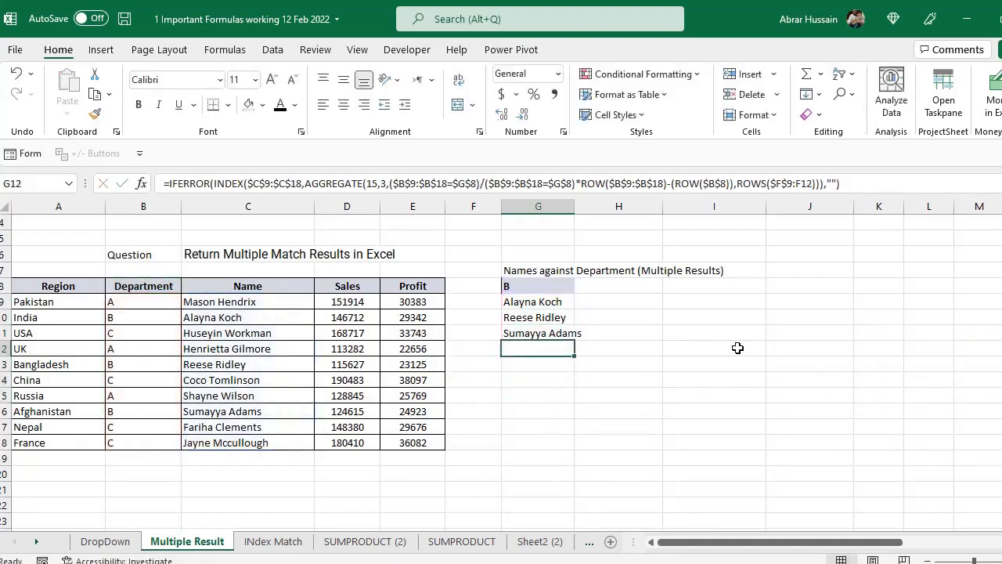
- Compare the expanding ROWS ranges in the formulas behind the blank cells G12 and G13
{"action": "key", "text": "F2"}
{"action": "key", "text": "Escape"}
{"action": "key", "text": "F2"}
{"action": "key", "text": "Return"}
{"action": "key", "text": "F2"}
{"action": "key", "text": "Escape"}
{"action": "key", "text": "F2"}
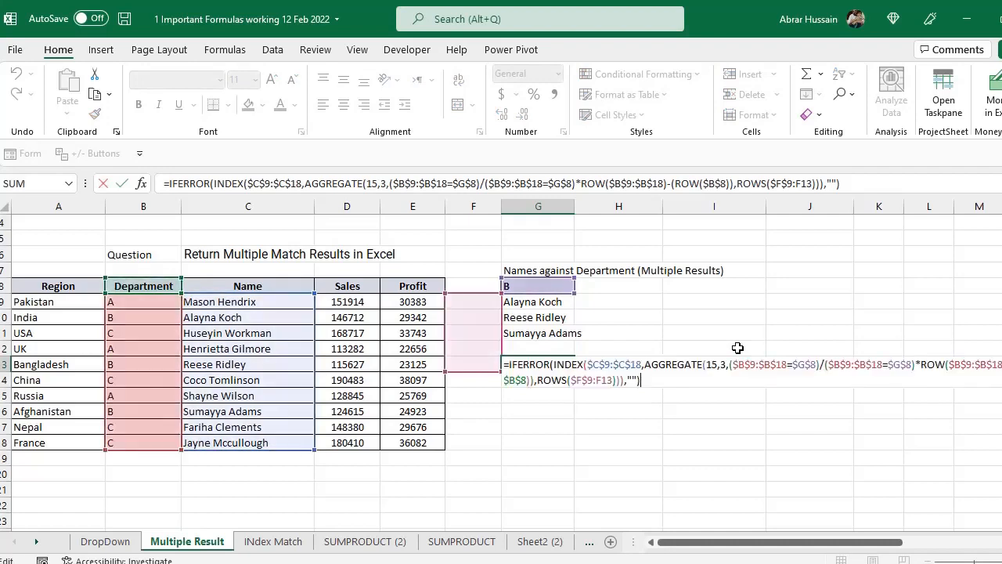
{"action": "key", "text": "Escape"}
{"action": "key", "text": "F2"}
{"action": "key", "text": "Escape"}
{"action": "key", "text": "Down"}
{"action": "key", "text": "Down"}
{"action": "key", "text": "Down"}
{"action": "key", "text": "Up"}
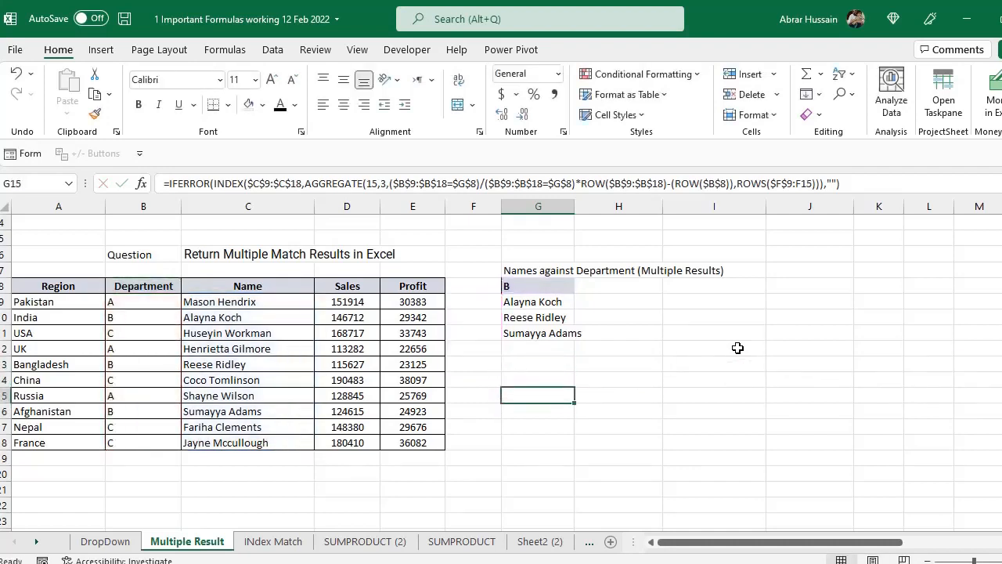
- Change the UK row's department to B by copying it from the Bangladesh row, and check the returned names in G9:G12
{"action": "key", "text": "Up"}
{"action": "key", "text": "Up"}
{"action": "key", "text": "Up"}
{"action": "key", "text": "Up"}
{"action": "key", "text": "Up"}
{"action": "key", "text": "Up"}
{"action": "key", "text": "Left"}
{"action": "key", "text": "Left"}
{"action": "key", "text": "Left"}
{"action": "key", "text": "Left"}
{"action": "key", "text": "Left"}
{"action": "key", "text": "Down"}
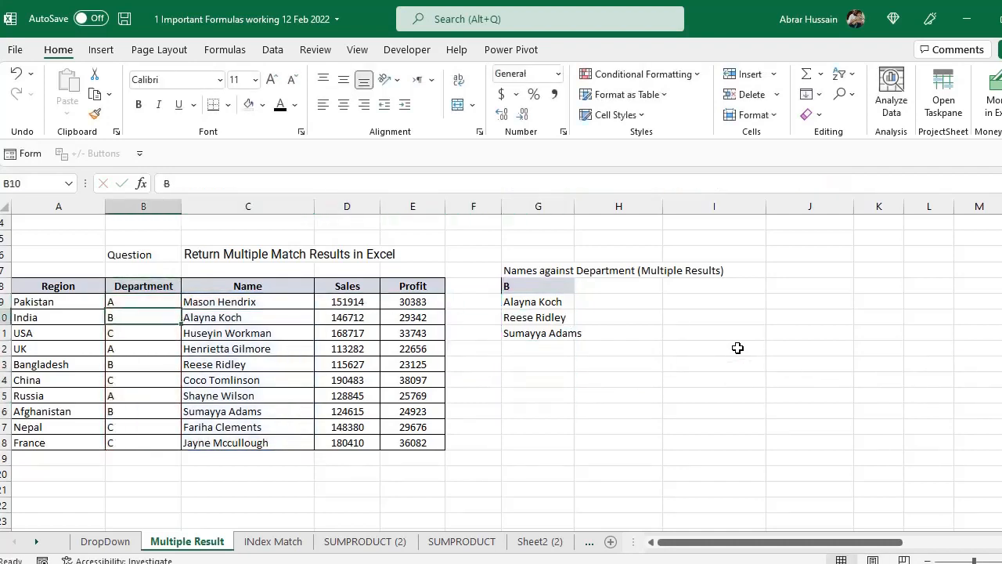
{"action": "key", "text": "Down"}
{"action": "key", "text": "Down"}
{"action": "key", "text": "Down"}
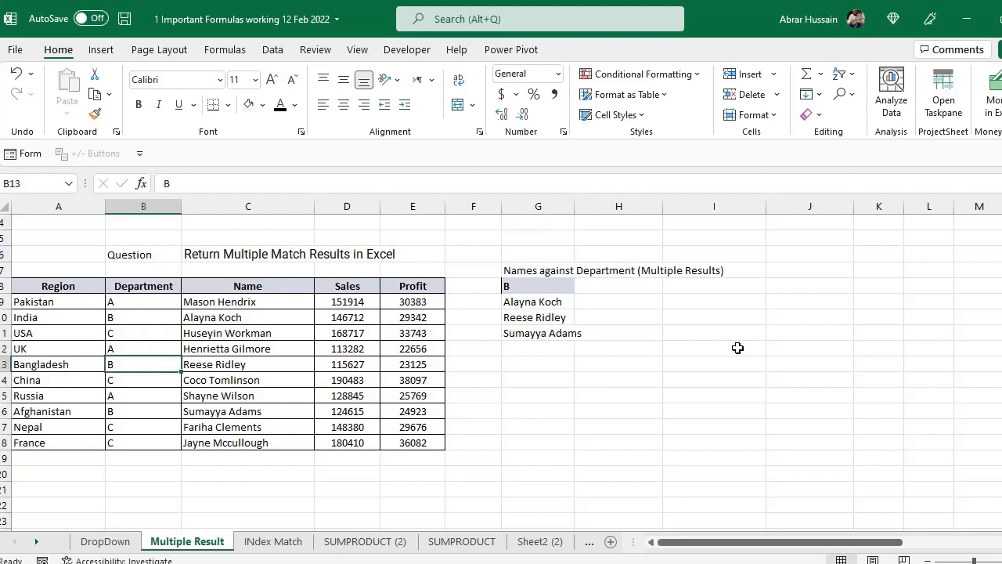
{"action": "key", "text": "ctrl+c"}
{"action": "key", "text": "Up"}
{"action": "key", "text": "Right"}
{"action": "key", "text": "Left"}
{"action": "key", "text": "ctrl+v"}
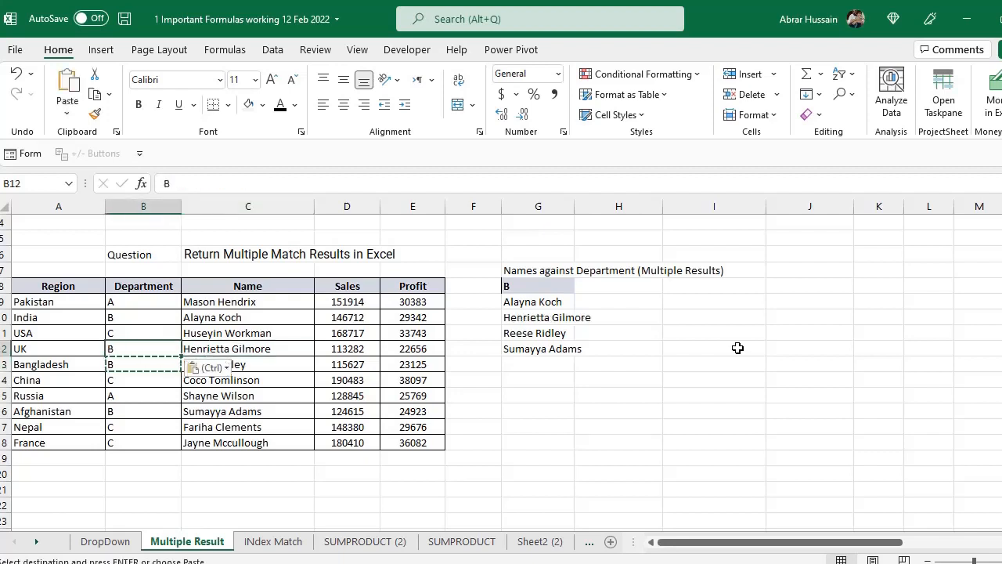
{"action": "left_click_drag", "start_coordinate": [532, 304], "coordinate": [529, 349]}
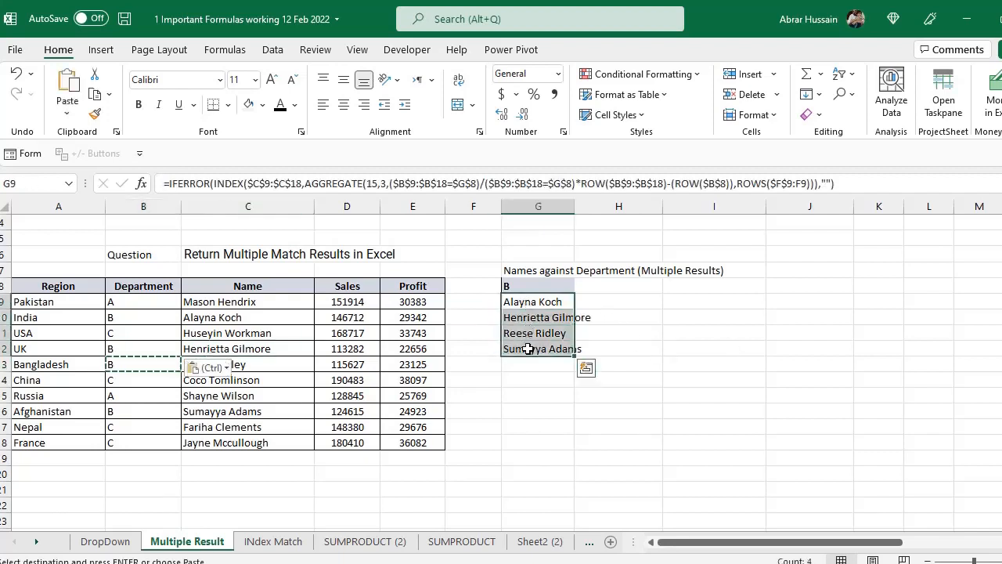
- Clear the pending copy selection and review the TEXTJOIN method heading in C3 against the names listed in G9:G12
{"action": "key", "text": "Escape"}
{"action": "scroll", "coordinate": [313, 313], "scroll_direction": "up", "scroll_amount": 1}
{"action": "left_click", "coordinate": [244, 285]}
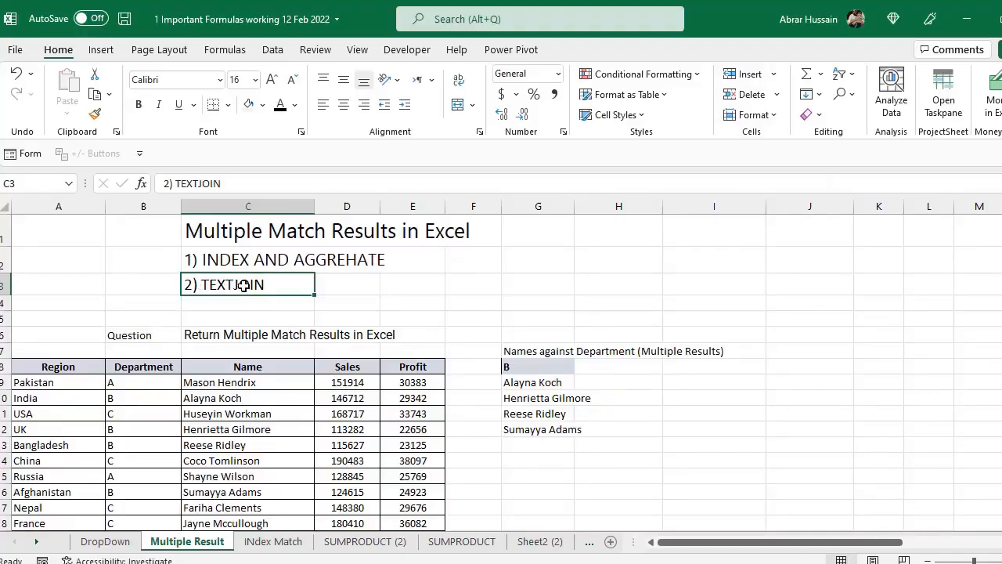
{"action": "scroll", "coordinate": [558, 358], "scroll_direction": "down", "scroll_amount": 3}
{"action": "scroll", "coordinate": [309, 304], "scroll_direction": "up", "scroll_amount": 3}
{"action": "scroll", "coordinate": [575, 336], "scroll_direction": "down", "scroll_amount": 1}
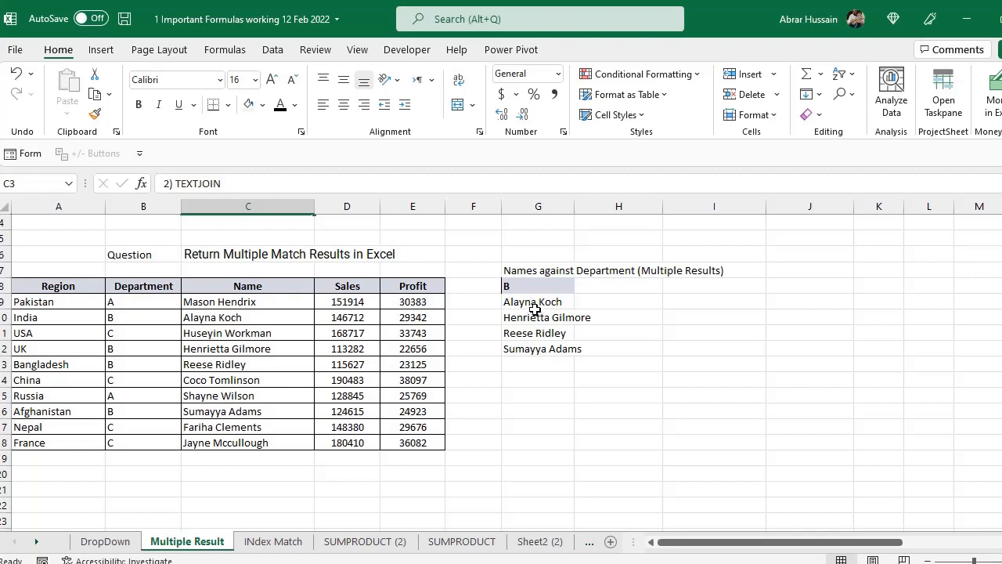
{"action": "scroll", "coordinate": [418, 310], "scroll_direction": "up", "scroll_amount": 1}
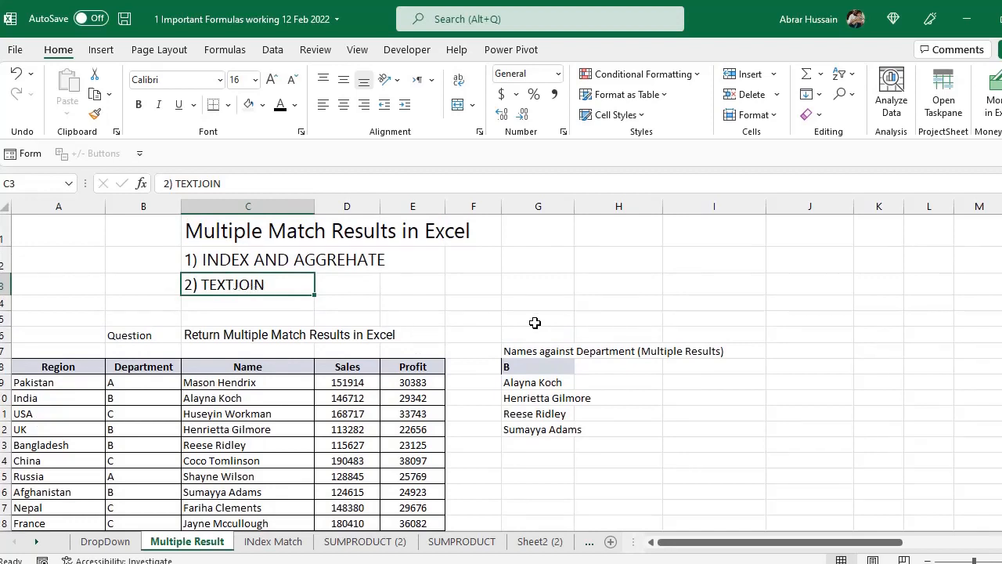
{"action": "scroll", "coordinate": [534, 323], "scroll_direction": "down", "scroll_amount": 1}
- Begin a TEXTJOIN formula in H14 with a comma as the delimiter and TRUE to ignore empty cells
{"action": "left_click", "coordinate": [602, 380]}
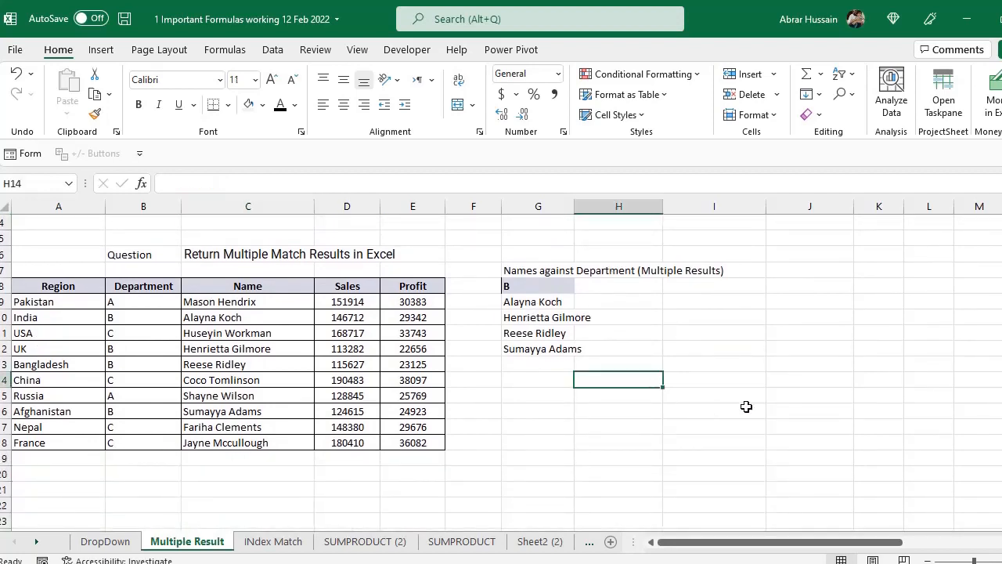
{"action": "type", "text": "=Text"}
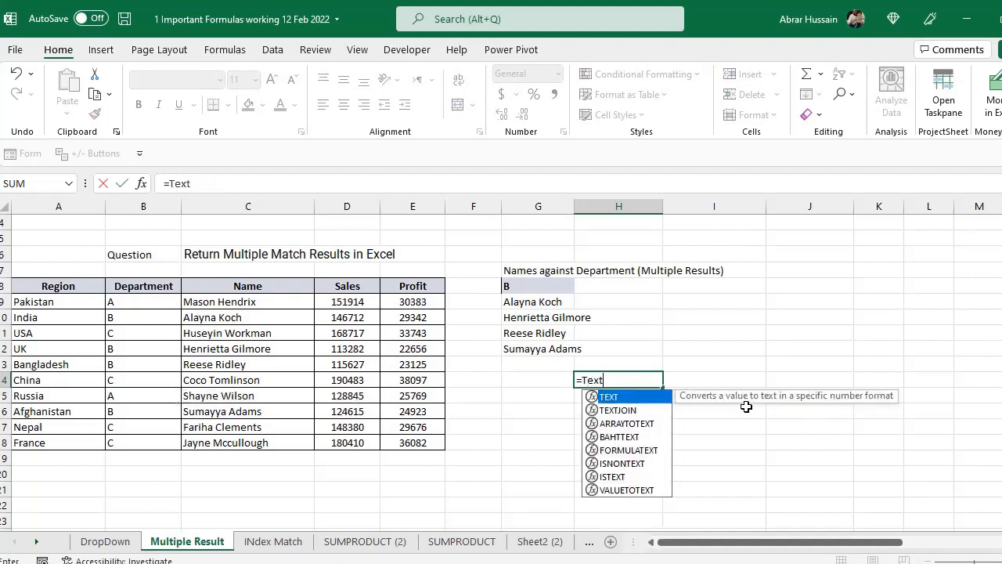
{"action": "type", "text": "join"}
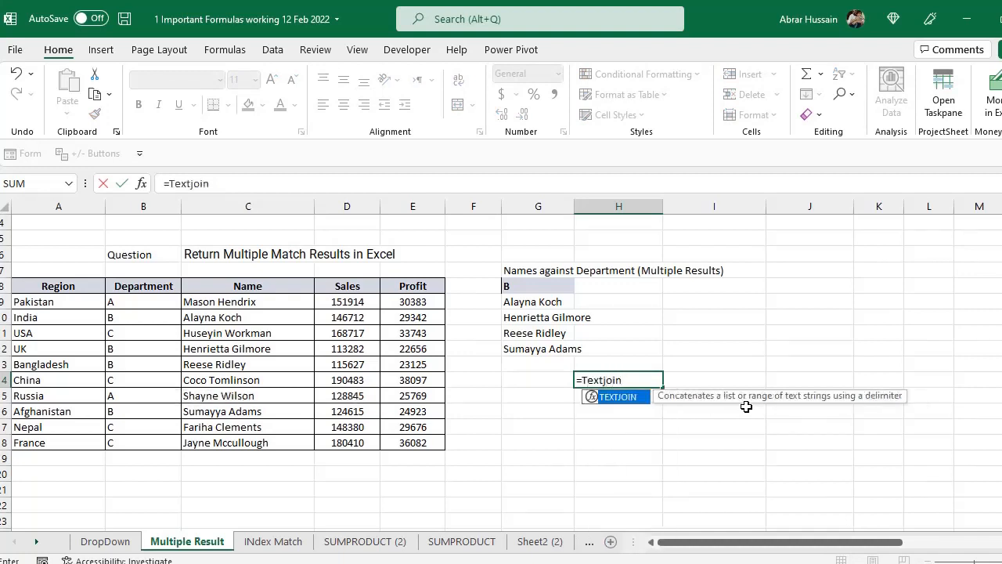
{"action": "type", "text": "("}
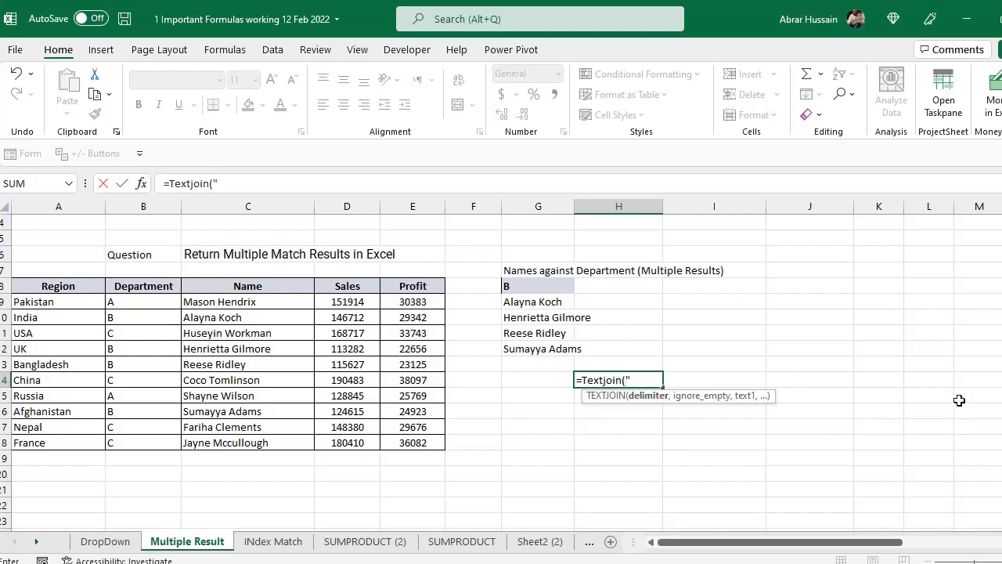
{"action": "type", "text": "\","}
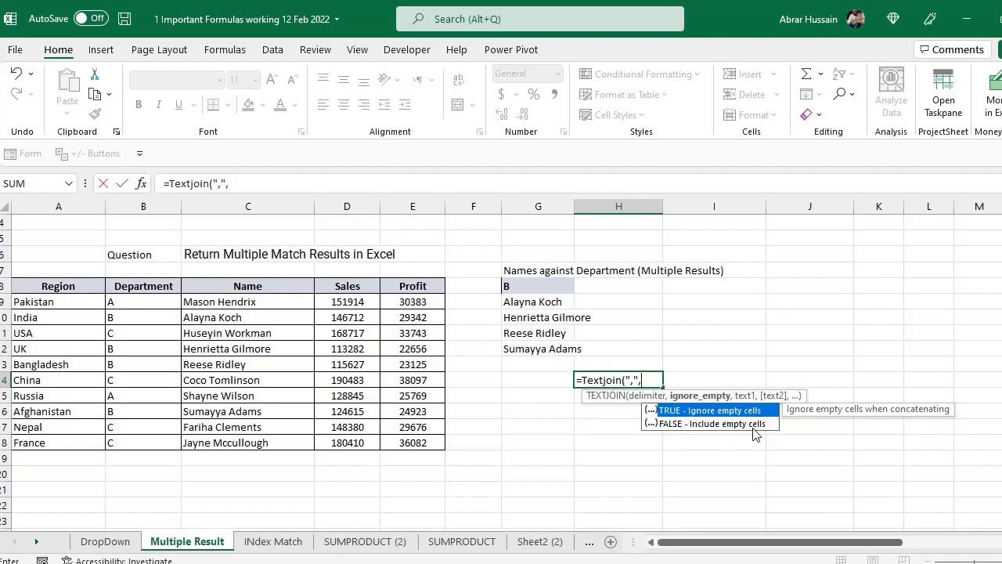
{"action": "double_click", "coordinate": [706, 412]}
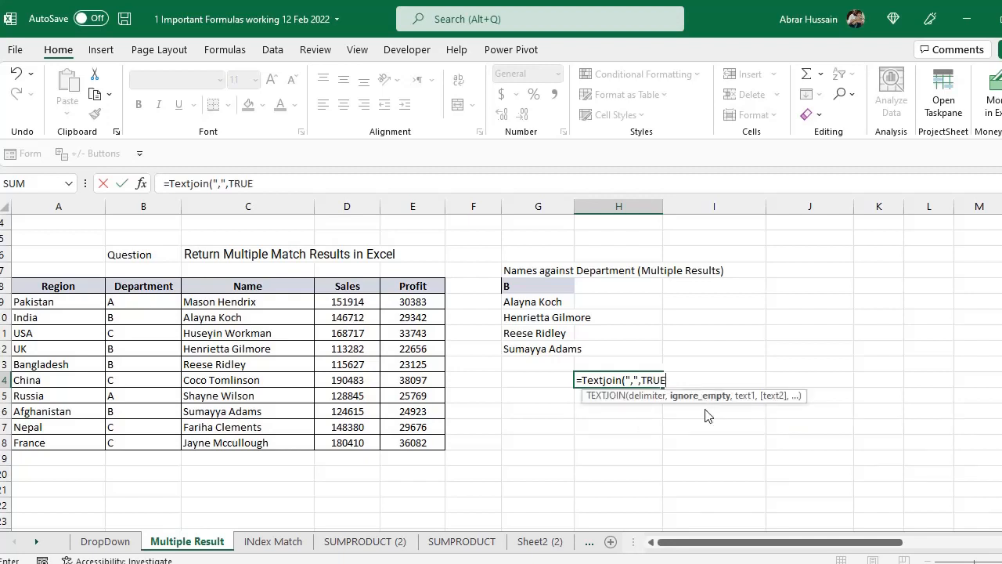
{"action": "type", "text": ","}
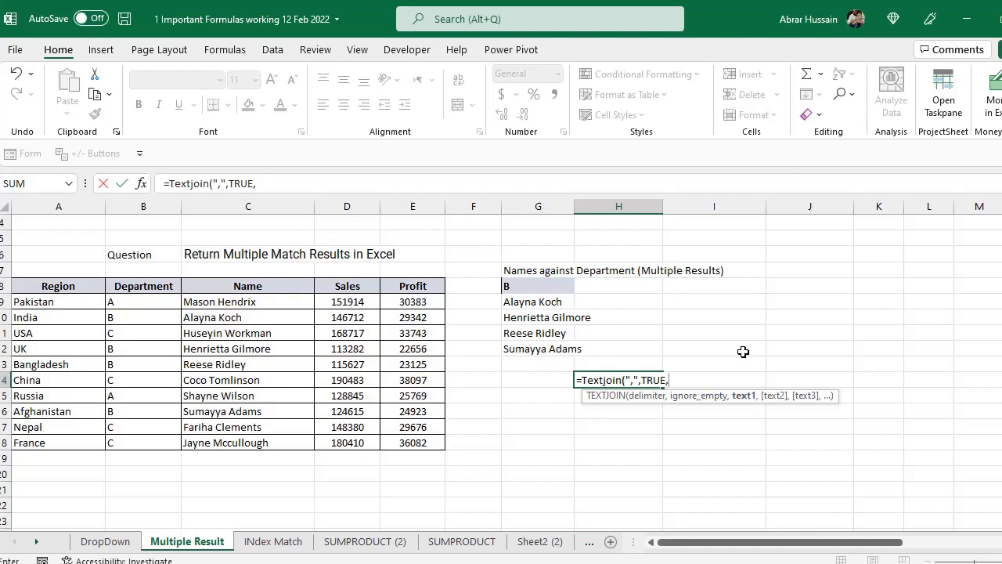
- Complete the H14 formula with IF(B9:B18=G8,C9:C18,"") as the text to join and enter it
{"action": "type", "text": "IF("}
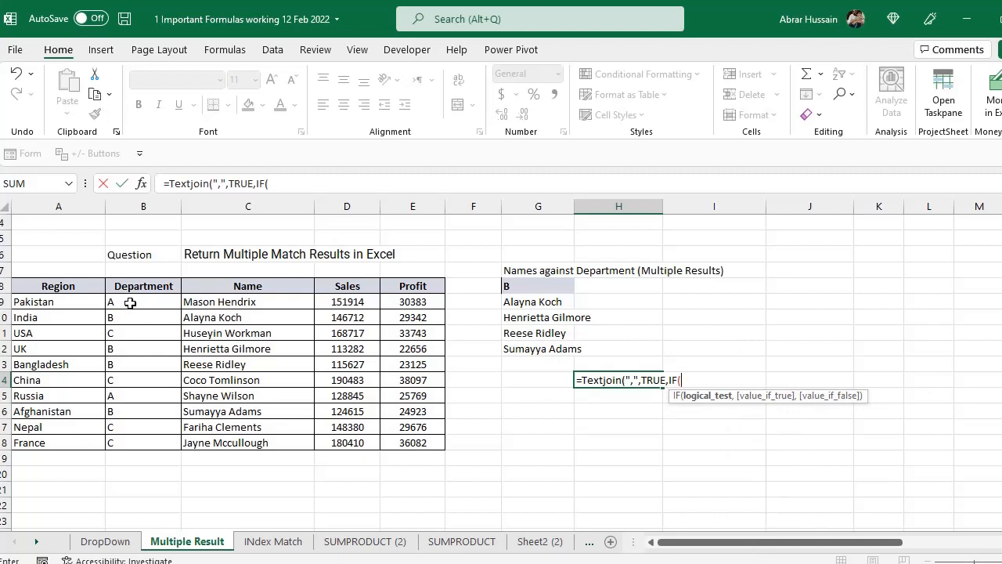
{"action": "left_click_drag", "start_coordinate": [130, 303], "coordinate": [128, 439]}
{"action": "type", "text": "="}
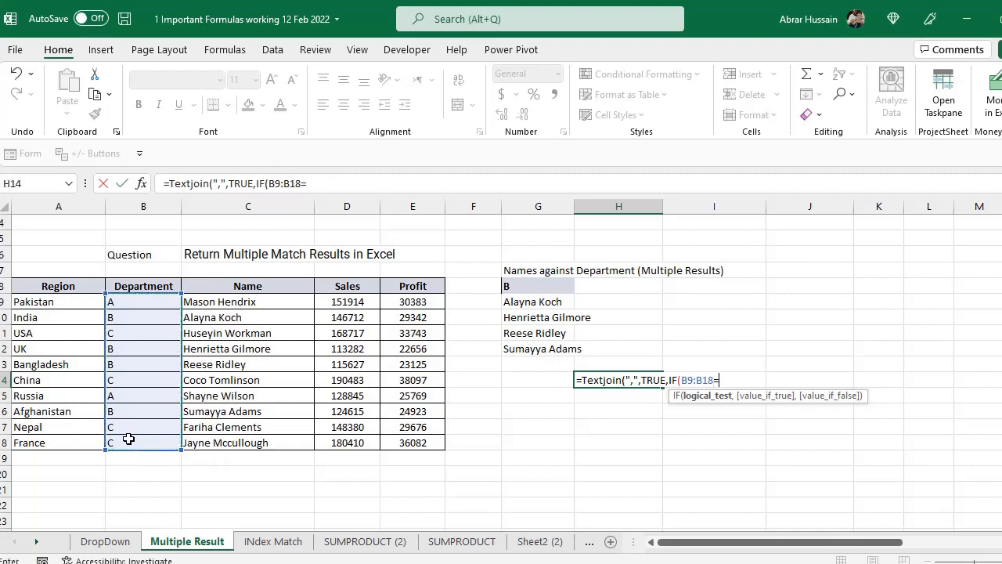
{"action": "left_click", "coordinate": [523, 287]}
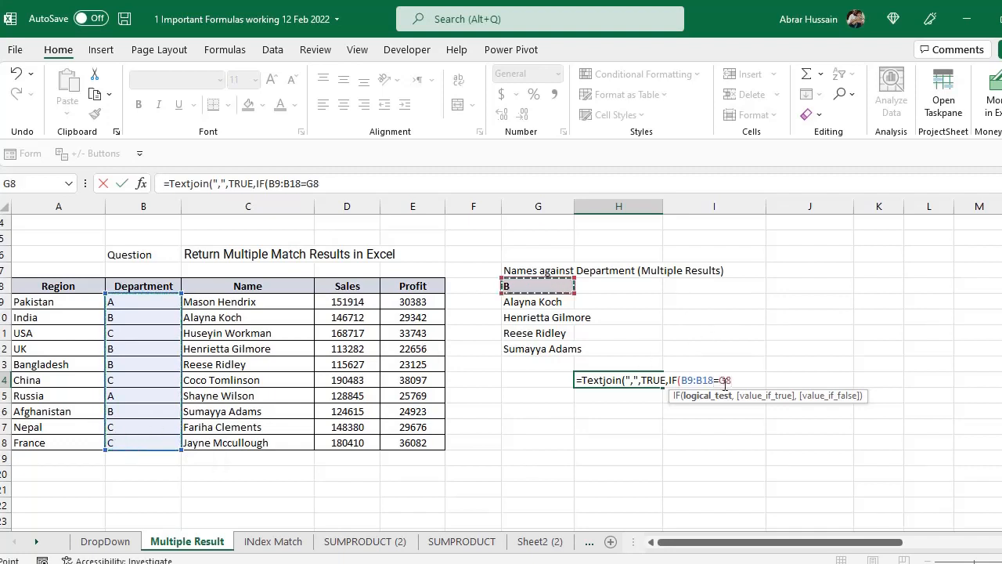
{"action": "type", "text": ","}
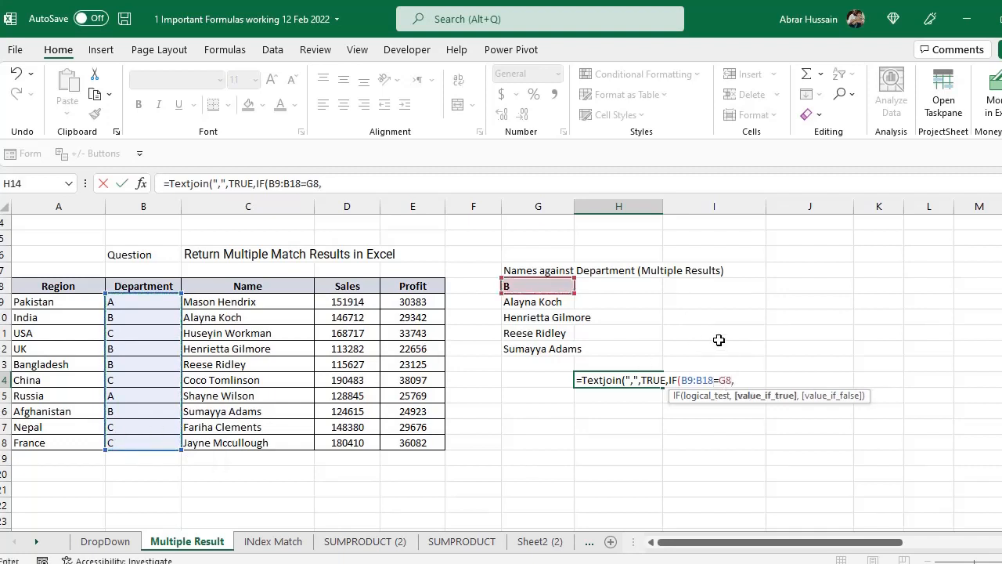
{"action": "left_click_drag", "start_coordinate": [230, 302], "coordinate": [241, 441]}
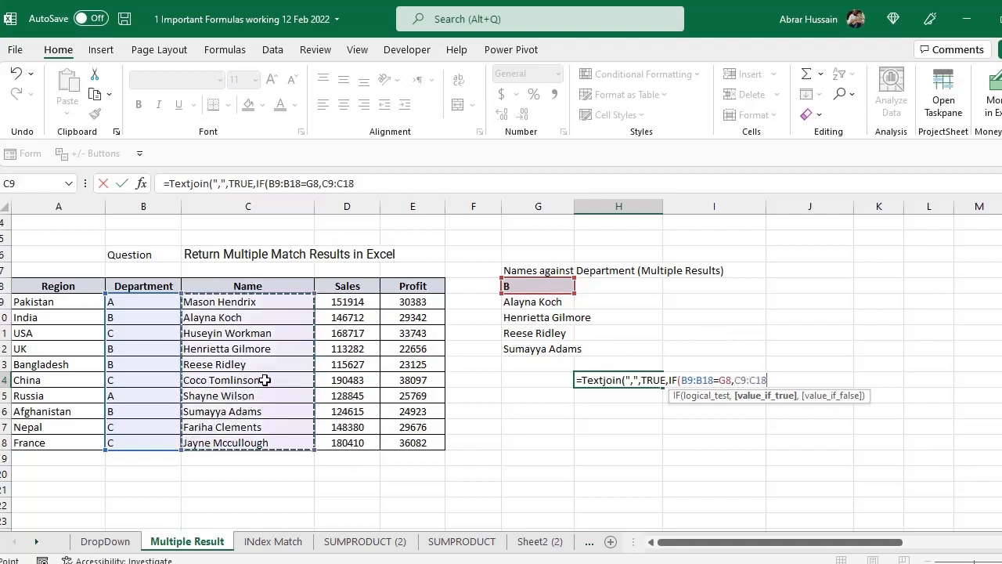
{"action": "type", "text": "."}
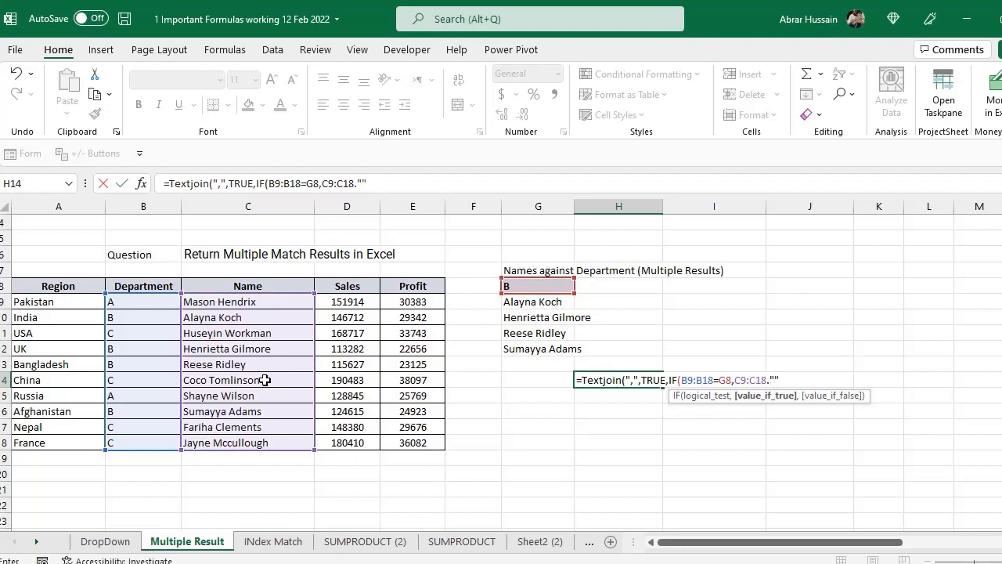
{"action": "key", "text": "BackSpace"}
{"action": "type", "text": ","}
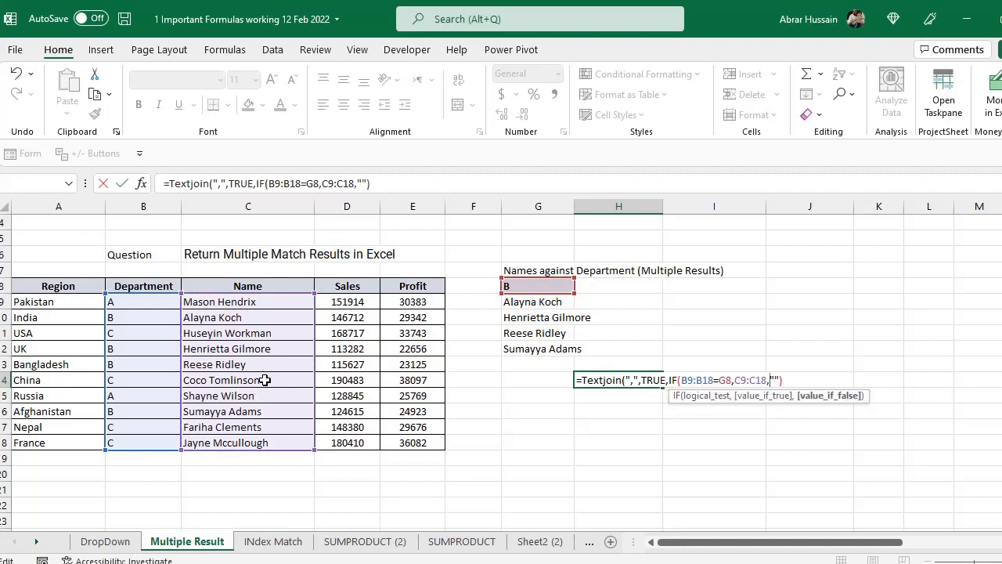
{"action": "type", "text": ")"}
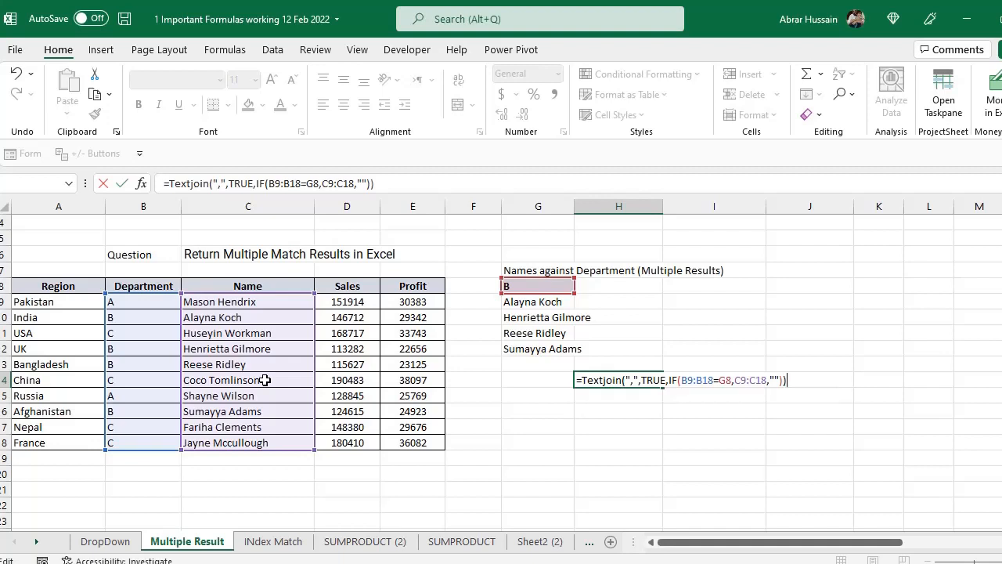
{"action": "key", "text": "Return"}
- Check the TEXTJOIN formula in H14 and compare its joined names with the list under G8
{"action": "key", "text": "Up"}
{"action": "key", "text": "F2"}
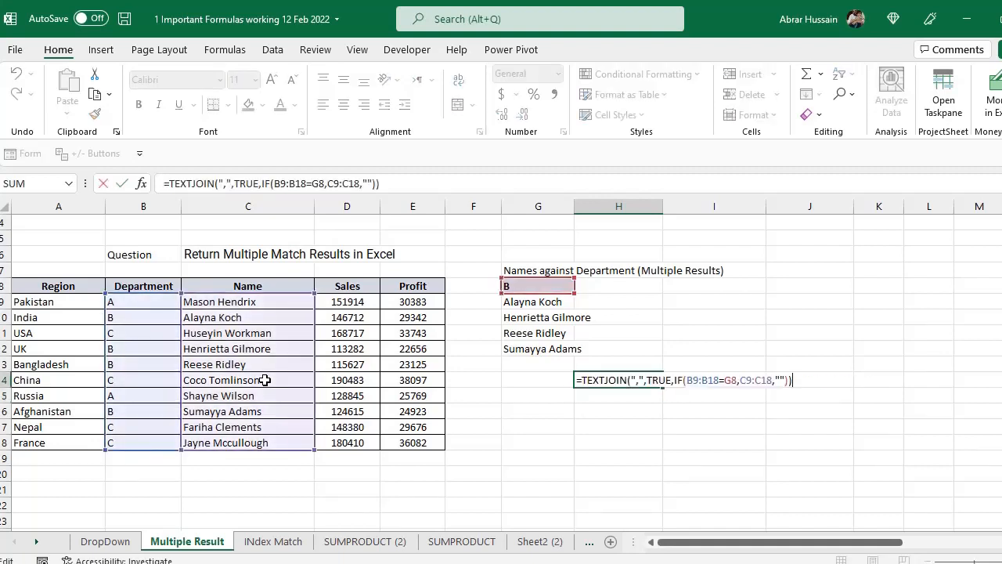
{"action": "key", "text": "Escape"}
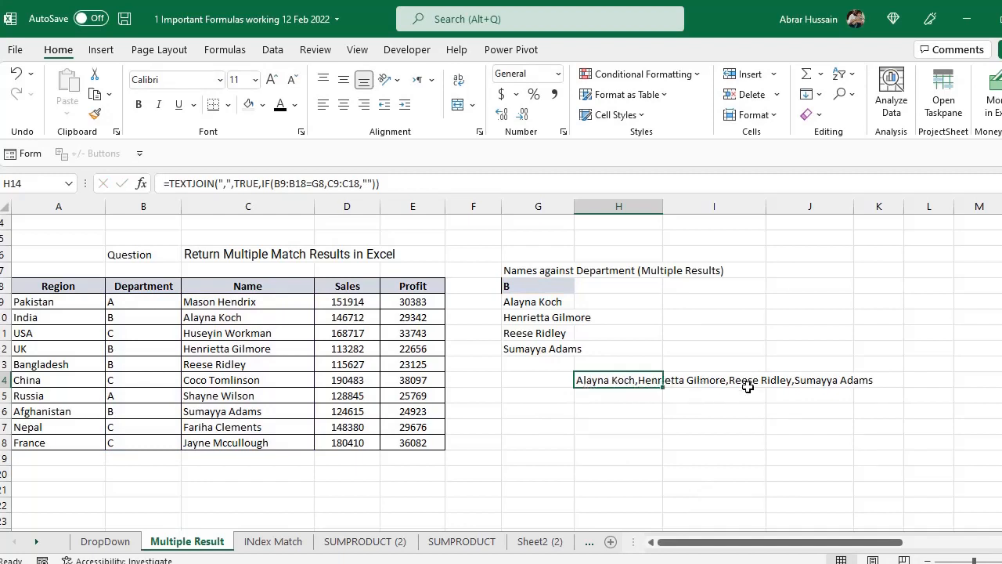
{"action": "left_click_drag", "start_coordinate": [540, 304], "coordinate": [536, 335]}
{"action": "left_click", "coordinate": [587, 382]}
{"action": "left_click", "coordinate": [519, 293]}
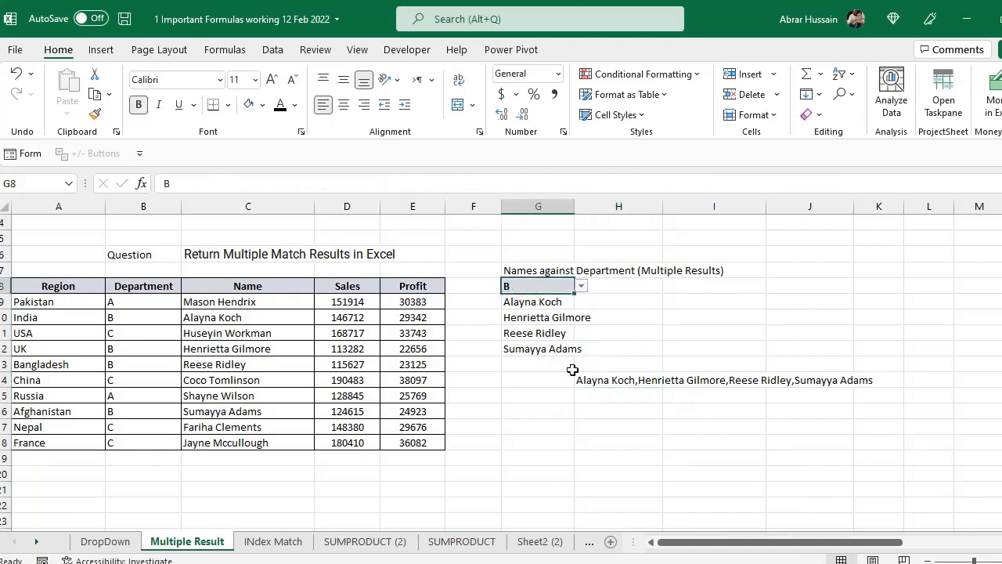
{"action": "left_click", "coordinate": [583, 379]}
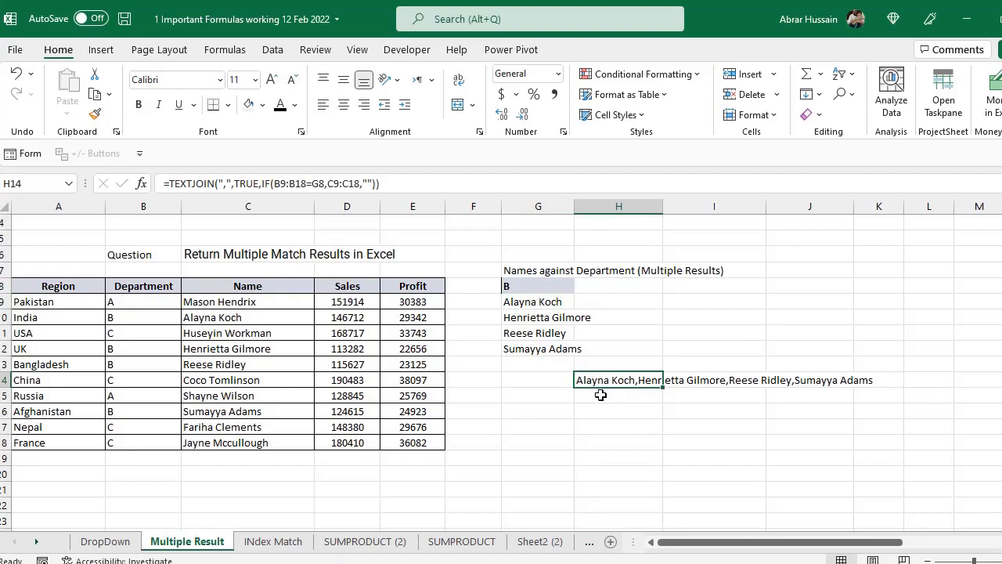
- Move the TEXTJOIN formula from H14 to G15 and check its references there
{"action": "left_click_drag", "start_coordinate": [598, 389], "coordinate": [517, 405]}
{"action": "left_click", "coordinate": [559, 427]}
{"action": "double_click", "coordinate": [519, 396]}
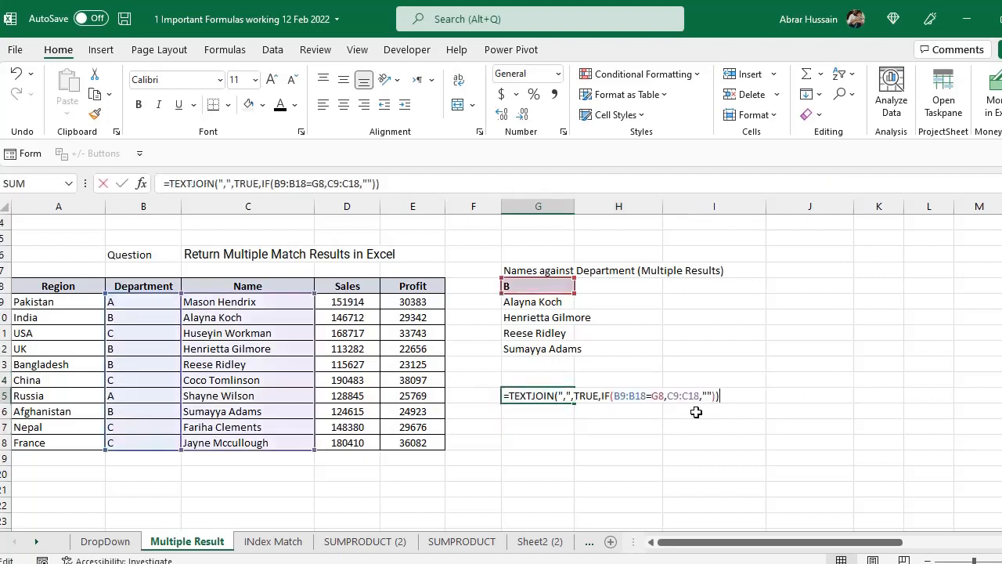
{"action": "key", "text": "Escape"}
{"action": "key", "text": "F2"}
{"action": "key", "text": "Escape"}
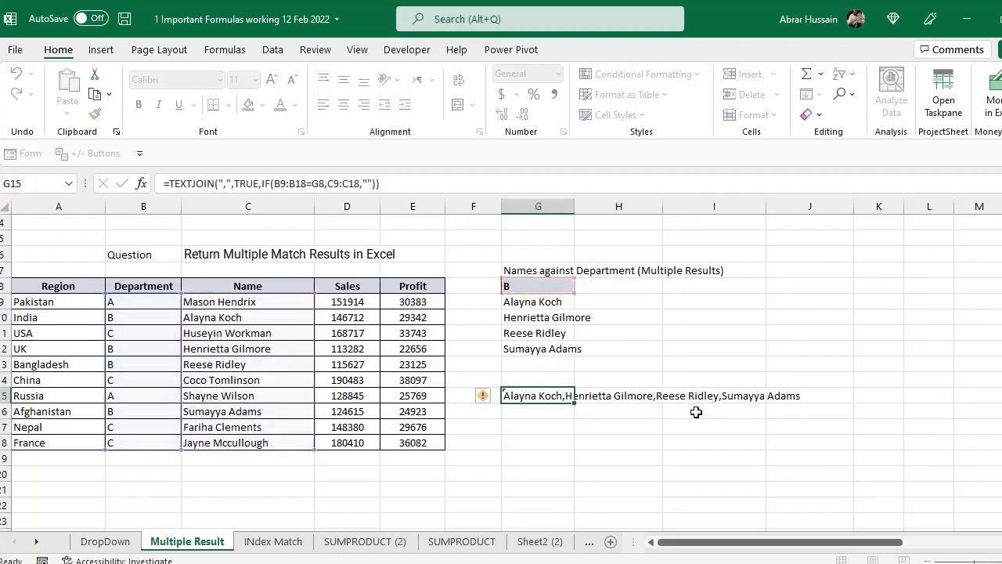
{"action": "key", "text": "F2"}
{"action": "key", "text": "Escape"}
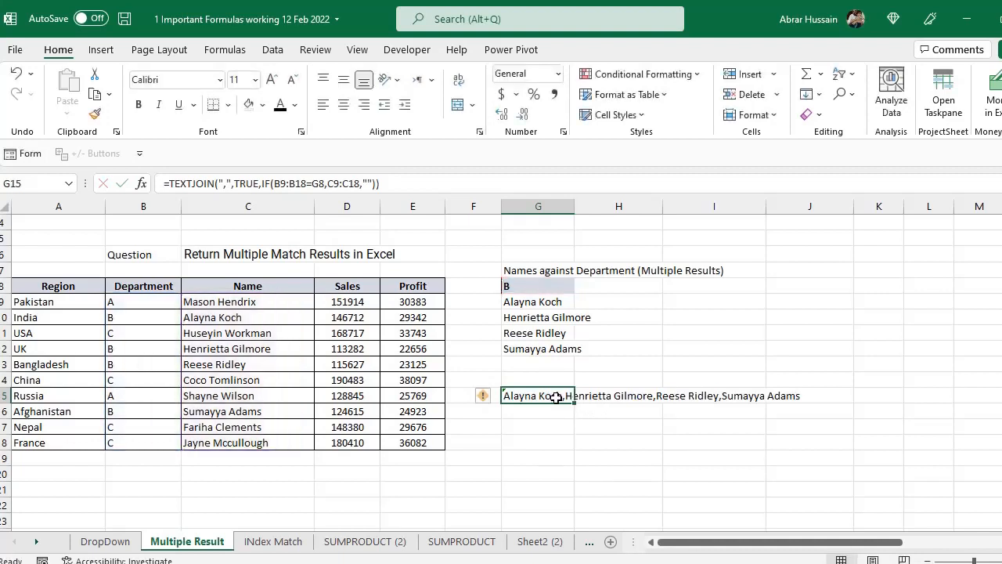
- Change the delimiter of the TEXTJOIN formula in G15 to a comma followed by a space
{"action": "key", "text": "F2"}
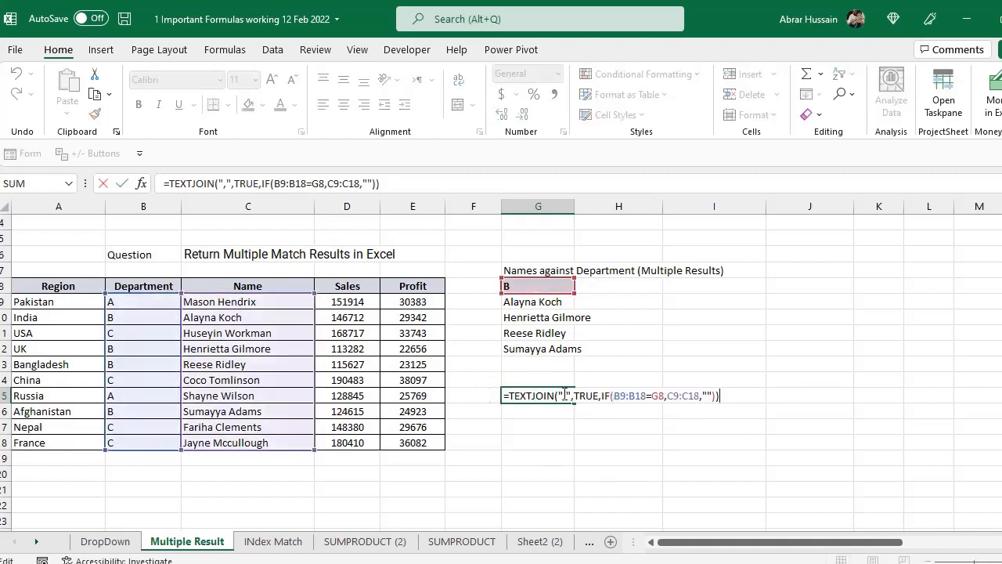
{"action": "left_click", "coordinate": [564, 394]}
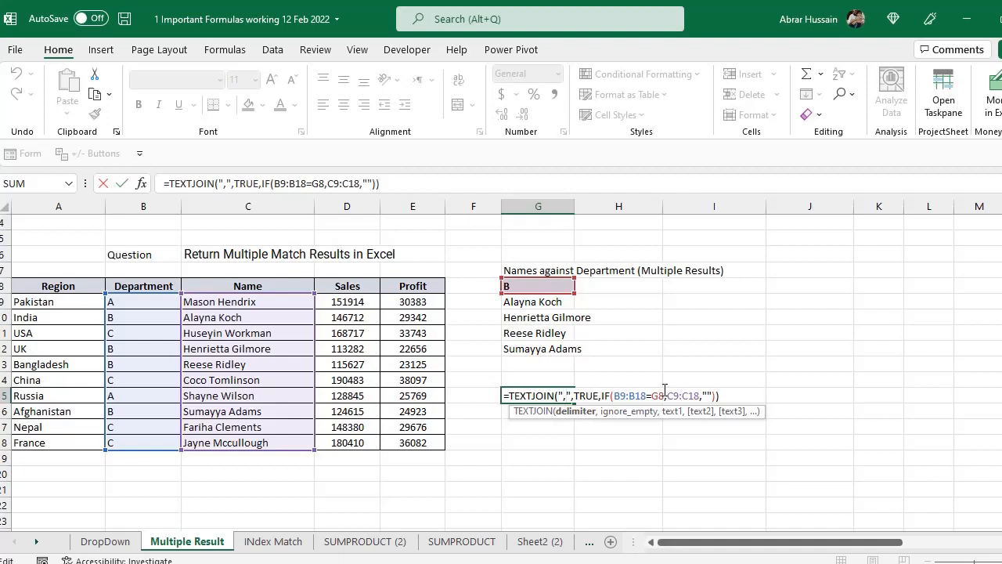
{"action": "key", "text": "Return"}
{"action": "key", "text": "Up"}
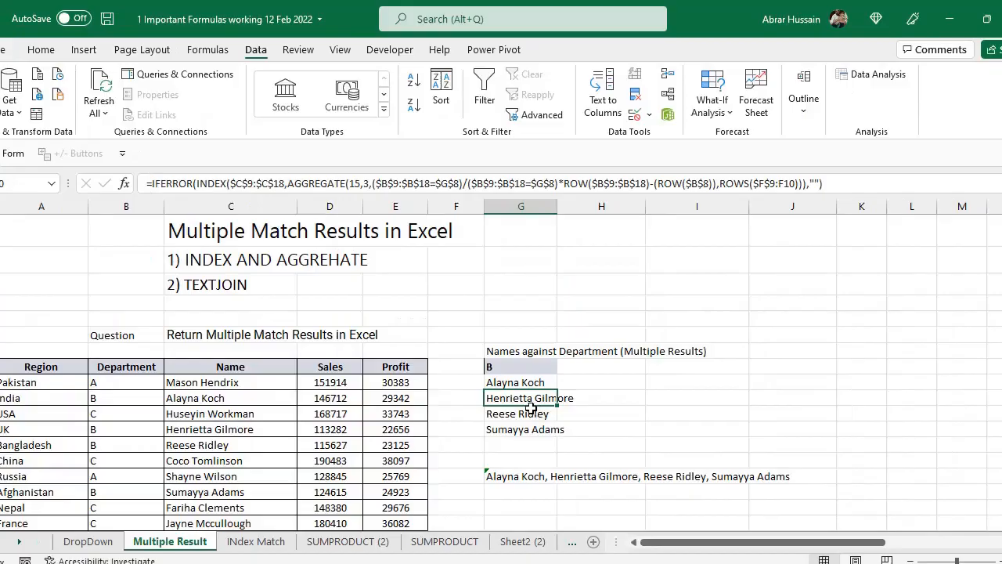
- Compare the IFERROR formula in G9 with the TEXTJOIN formula in G15 and the two method headings in C2:C3
{"action": "left_click", "coordinate": [521, 381]}
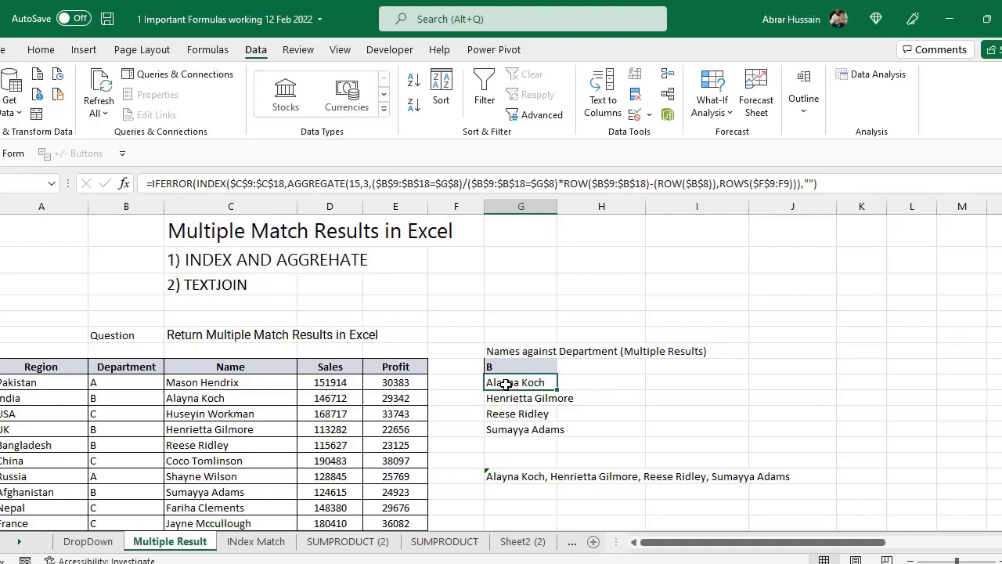
{"action": "double_click", "coordinate": [509, 383]}
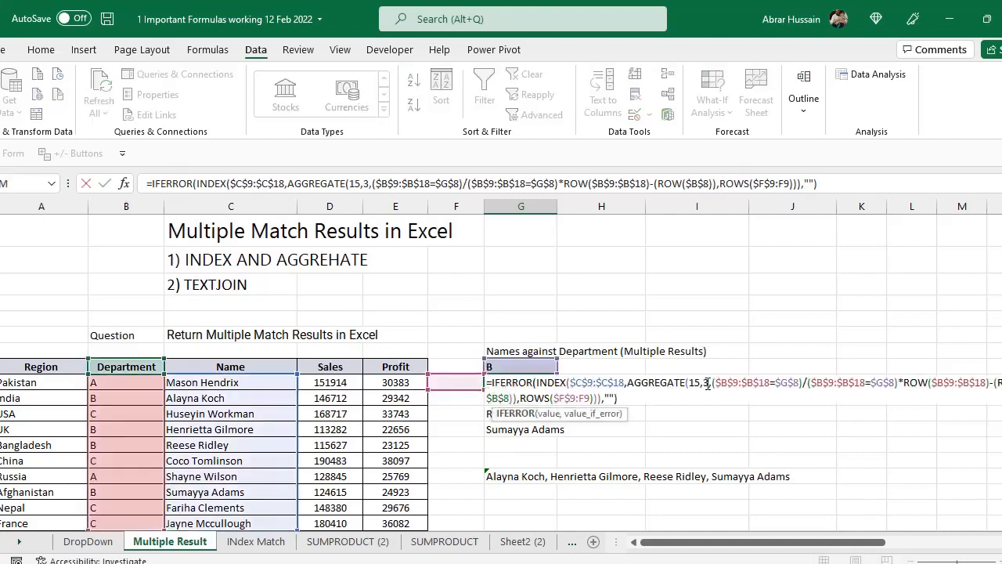
{"action": "left_click", "coordinate": [515, 479]}
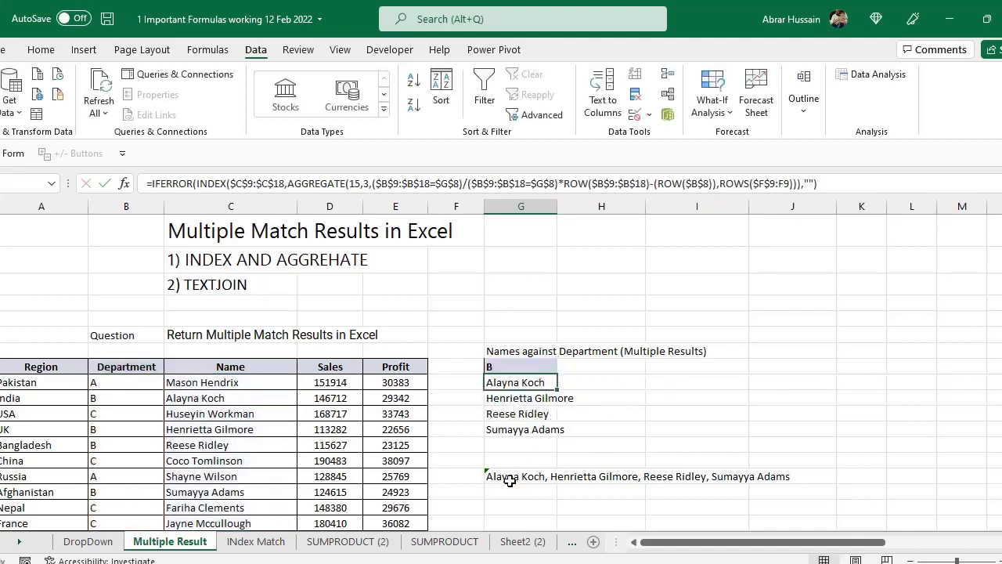
{"action": "scroll", "coordinate": [598, 459], "scroll_direction": "down", "scroll_amount": 1}
{"action": "scroll", "coordinate": [529, 417], "scroll_direction": "up", "scroll_amount": 2}
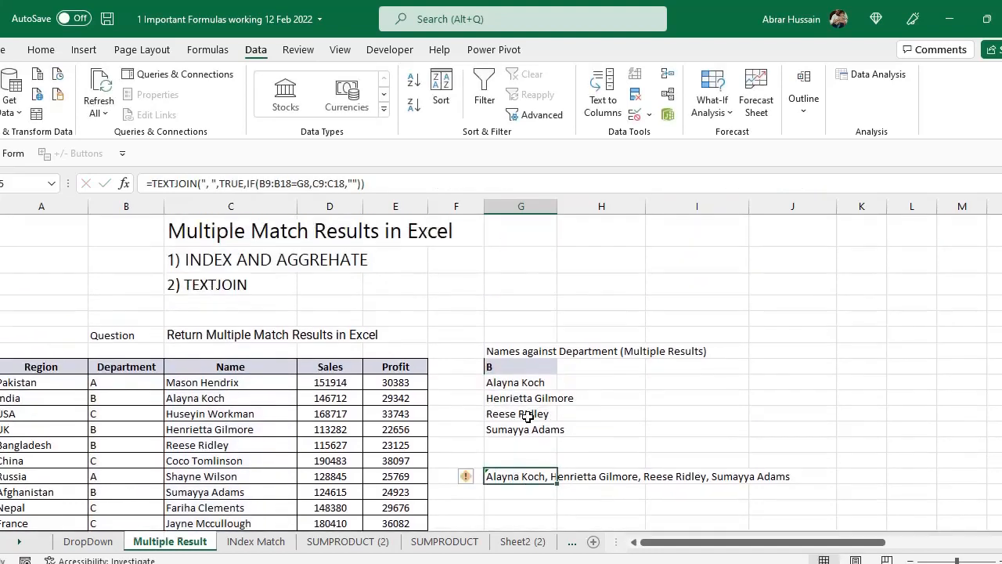
{"action": "left_click", "coordinate": [201, 260]}
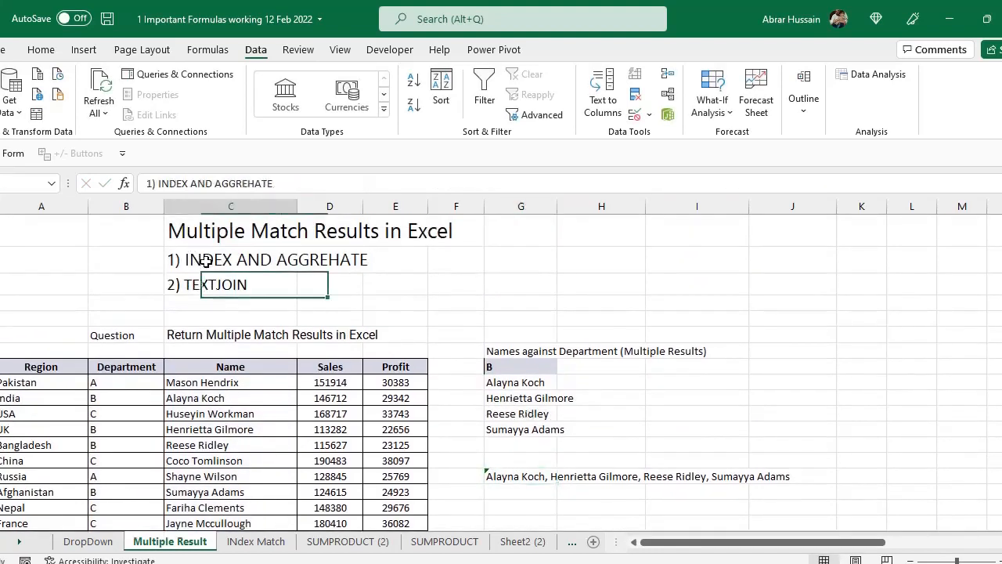
{"action": "left_click", "coordinate": [235, 285]}
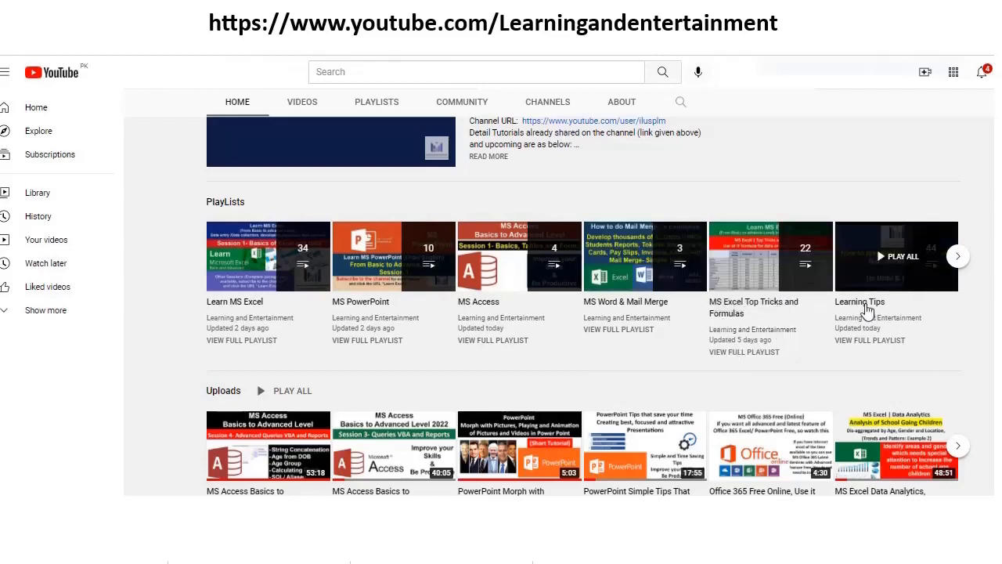
- Browse the playlists, uploads and course sections of the Learning and Entertainment channel on YouTube
{"action": "left_click", "coordinate": [958, 259]}
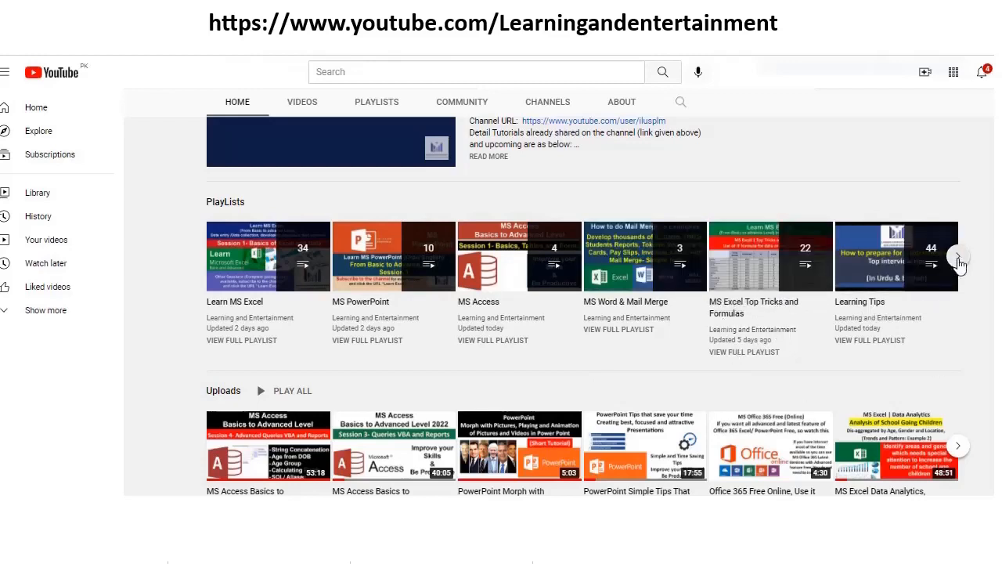
{"action": "scroll", "coordinate": [295, 427], "scroll_direction": "up", "scroll_amount": 1}
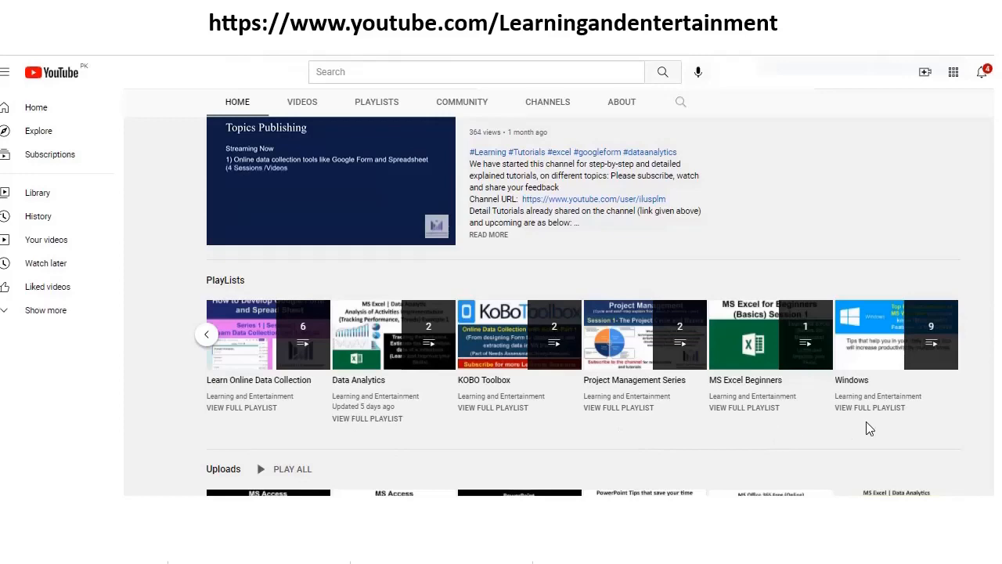
{"action": "scroll", "coordinate": [416, 436], "scroll_direction": "down", "scroll_amount": 2}
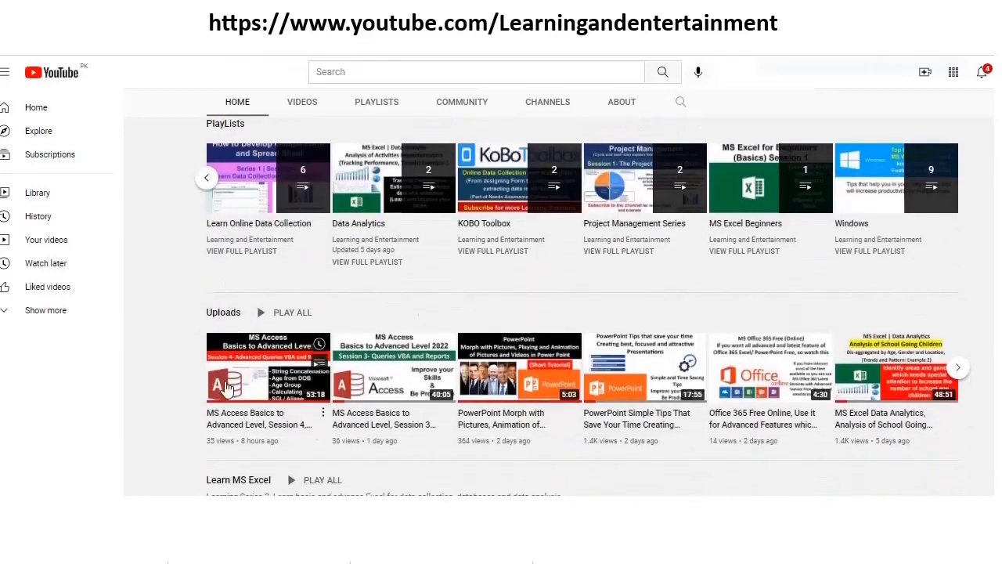
{"action": "scroll", "coordinate": [505, 463], "scroll_direction": "down", "scroll_amount": 4}
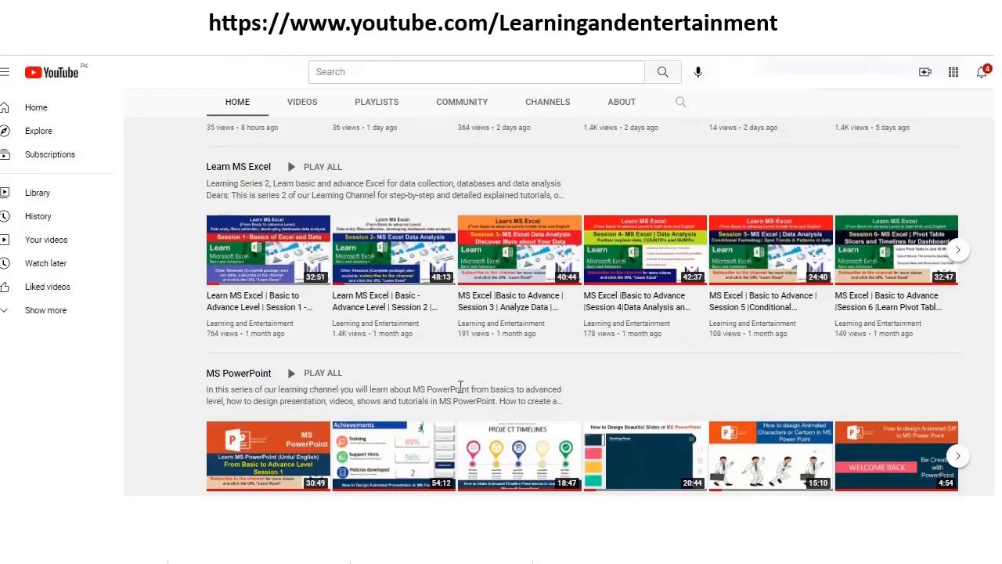
{"action": "scroll", "coordinate": [461, 387], "scroll_direction": "down", "scroll_amount": 1}
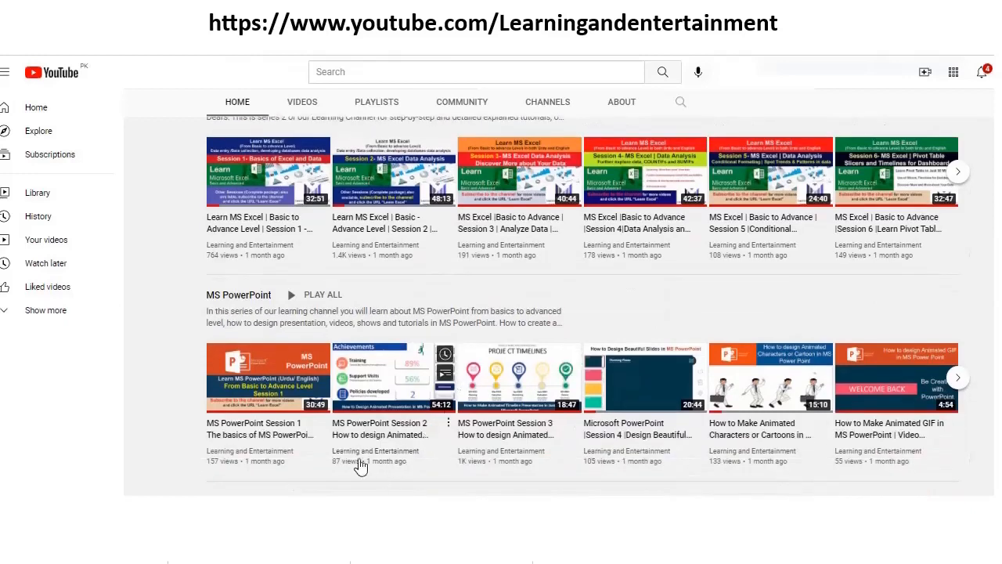